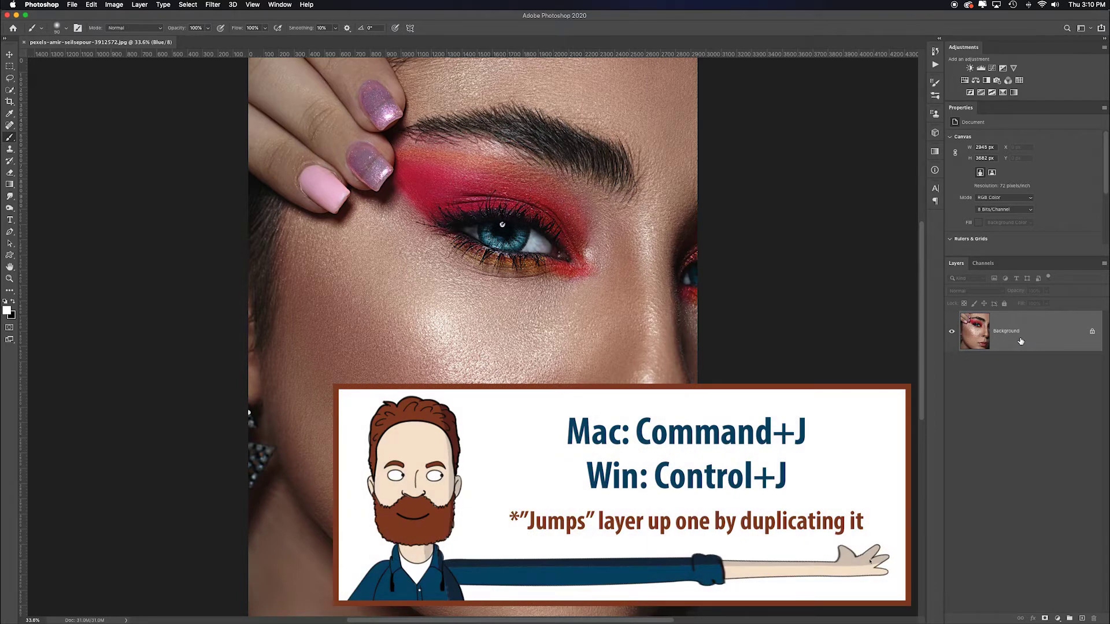
Duplicate the Background layer twice, naming the upper copy Texture and the lower copy Blur
{"action": "key", "text": "super+j"}
{"action": "key", "text": "super+j"}
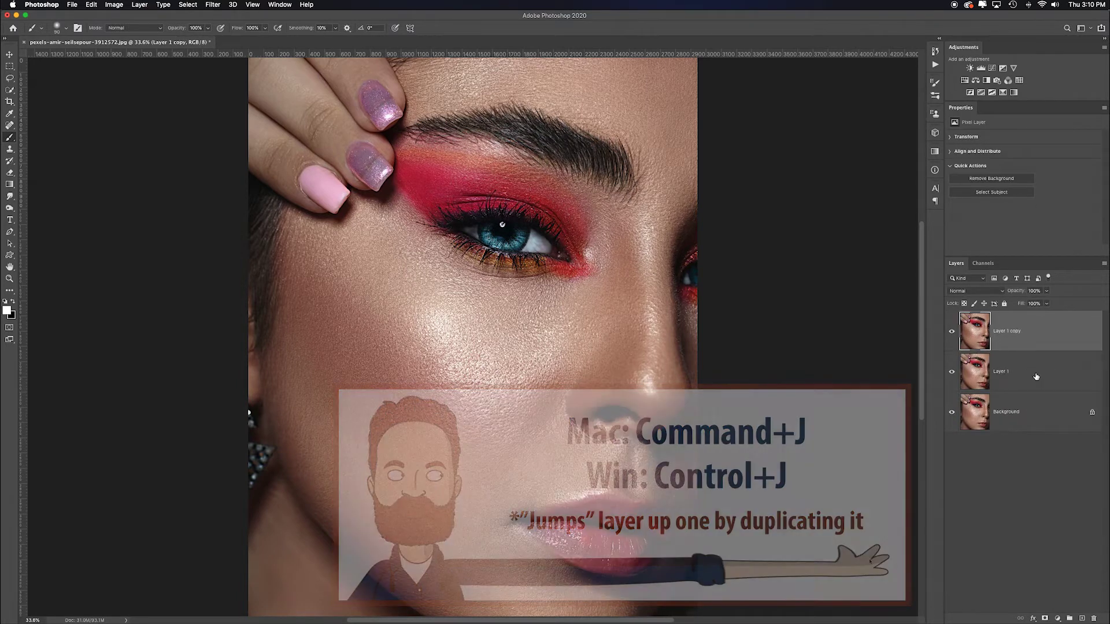
{"action": "double_click", "coordinate": [1006, 331]}
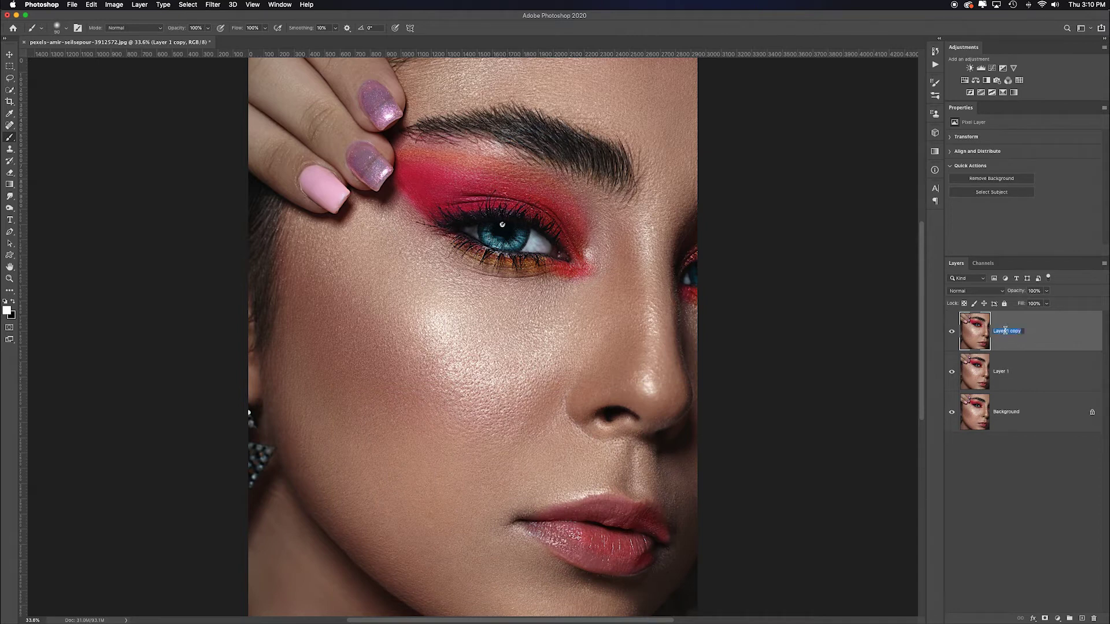
{"action": "type", "text": "Texture"}
{"action": "double_click", "coordinate": [1001, 371]}
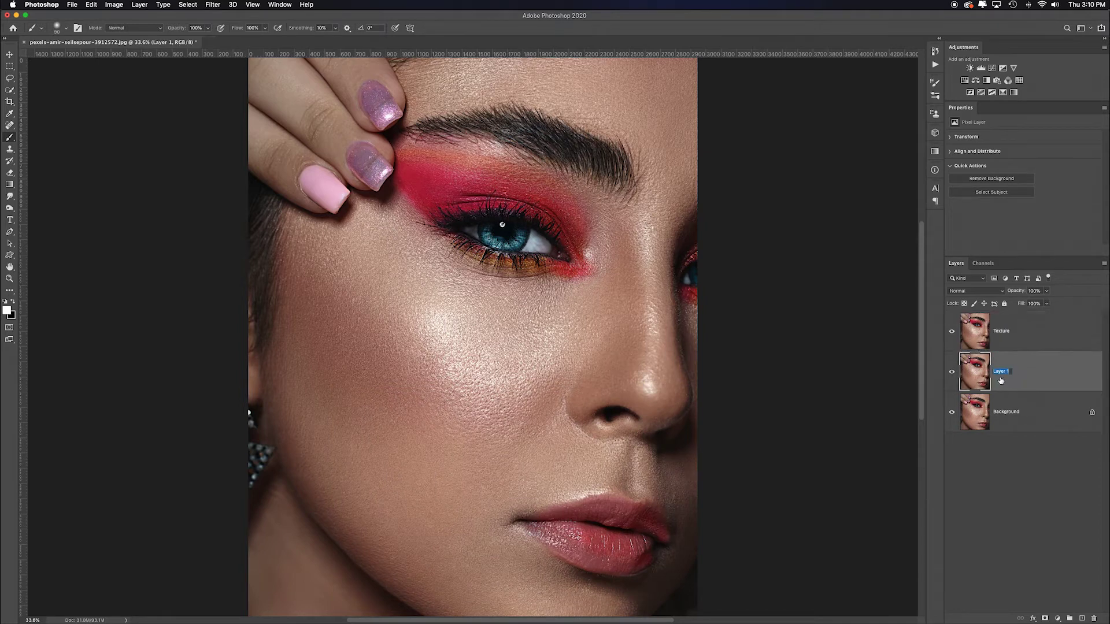
{"action": "type", "text": "Blur"}
{"action": "key", "text": "Return"}
Hide the Texture layer and apply a Gaussian Blur with a 9.1-pixel radius to the Blur layer
{"action": "left_click", "coordinate": [213, 6]}
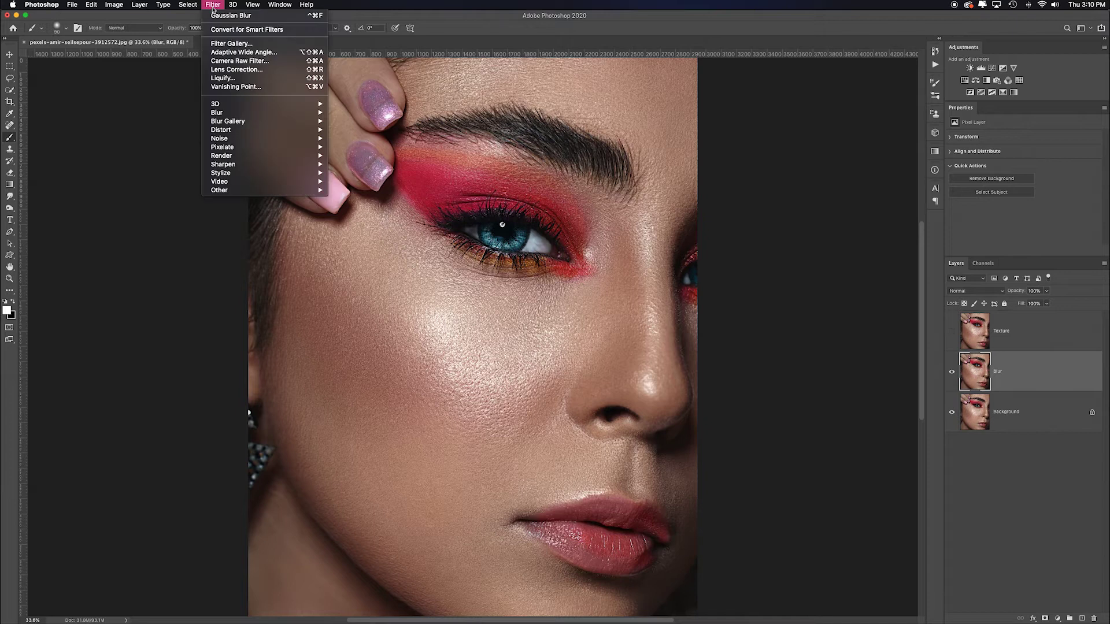
{"action": "mouse_move", "coordinate": [218, 112]}
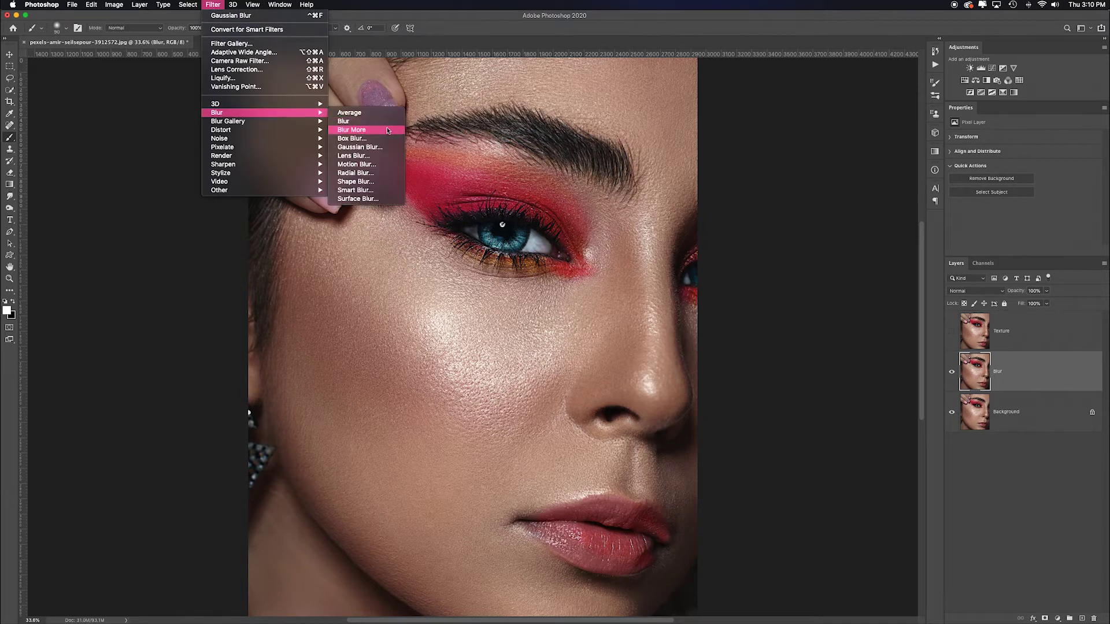
{"action": "left_click", "coordinate": [353, 147]}
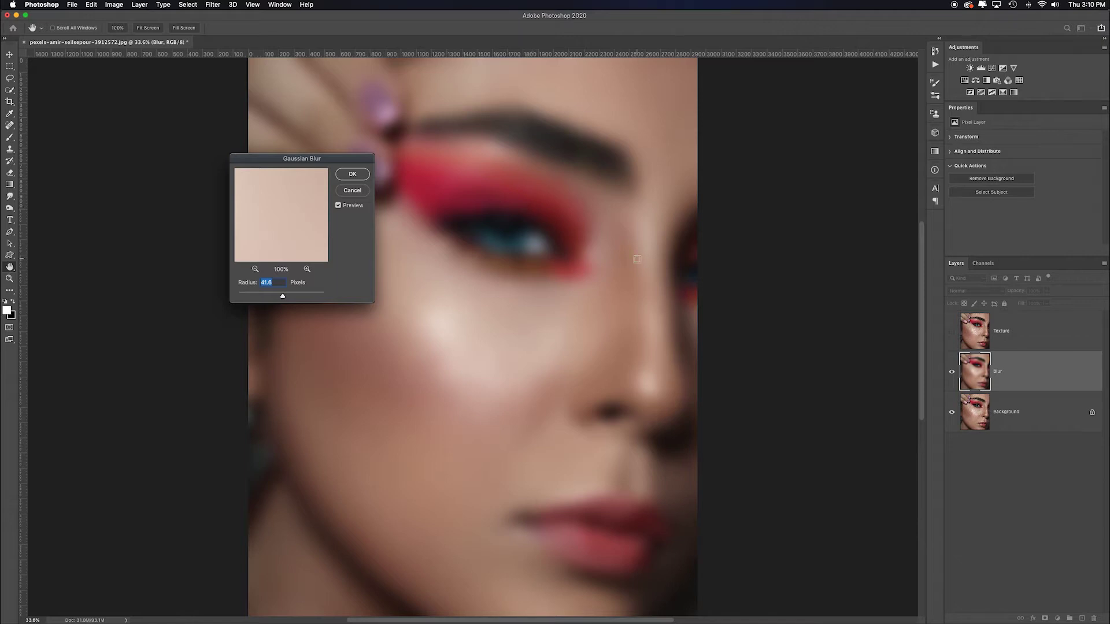
{"action": "left_click_drag", "start_coordinate": [280, 295], "coordinate": [237, 299]}
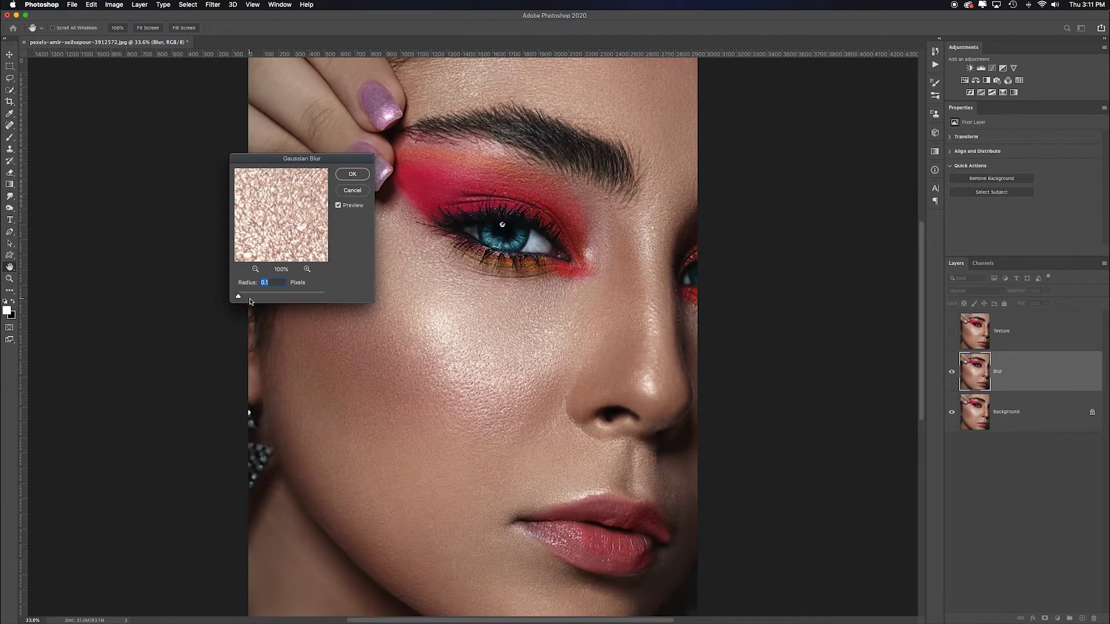
{"action": "left_click", "coordinate": [238, 298]}
{"action": "left_click_drag", "start_coordinate": [238, 298], "coordinate": [313, 299]}
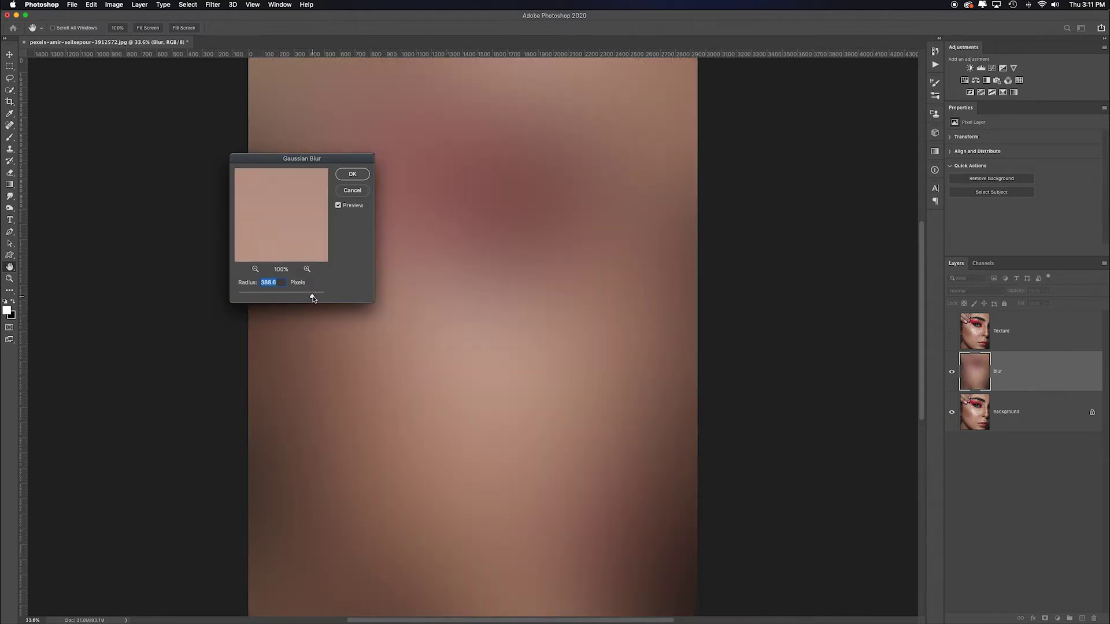
{"action": "mouse_move", "coordinate": [313, 298]}
{"action": "left_mouse_down"}
{"action": "mouse_move", "coordinate": [258, 297]}
{"action": "mouse_move", "coordinate": [271, 298]}
{"action": "left_mouse_up"}
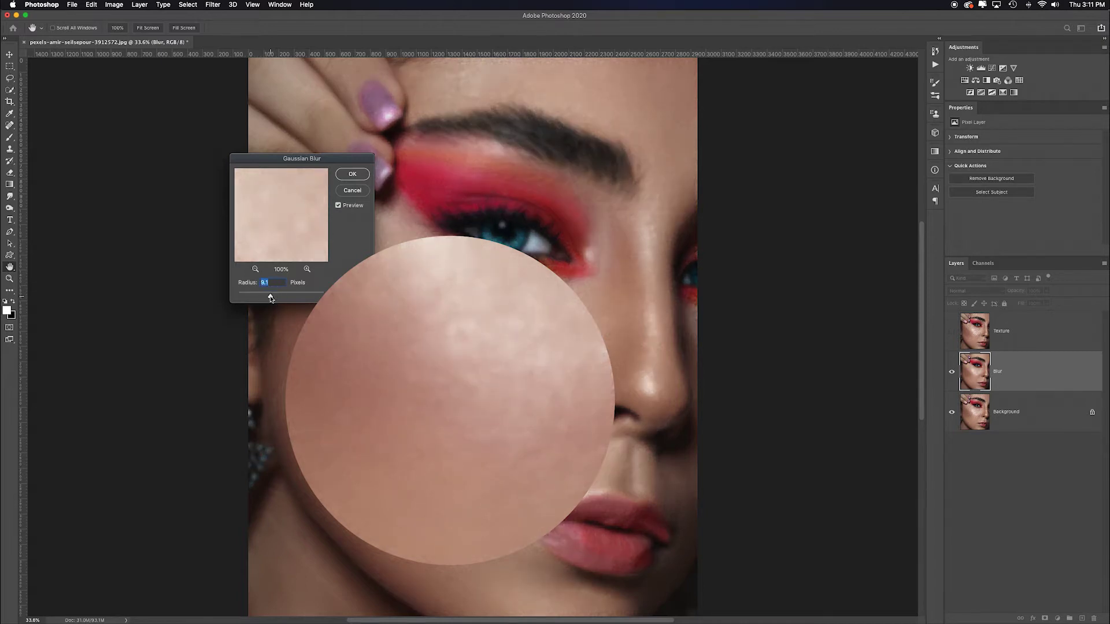
{"action": "left_click", "coordinate": [351, 176]}
{"action": "key", "text": "b"}
Show and select the Texture layer, then start Apply Image with Blur as its source layer
{"action": "left_click", "coordinate": [951, 331]}
{"action": "left_click", "coordinate": [1048, 327]}
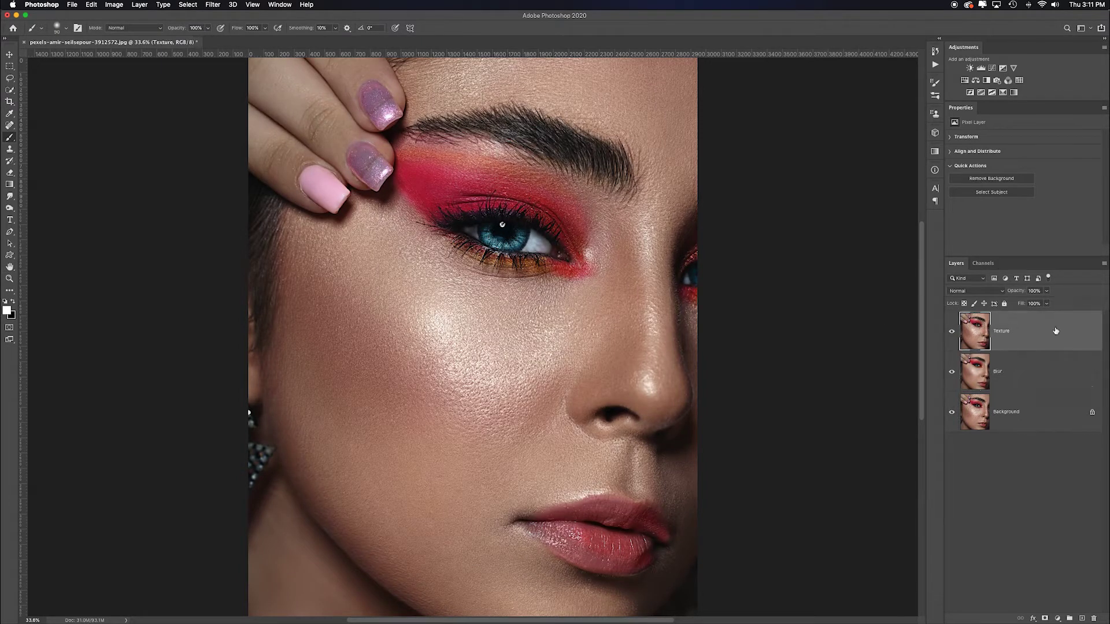
{"action": "left_click", "coordinate": [122, 5]}
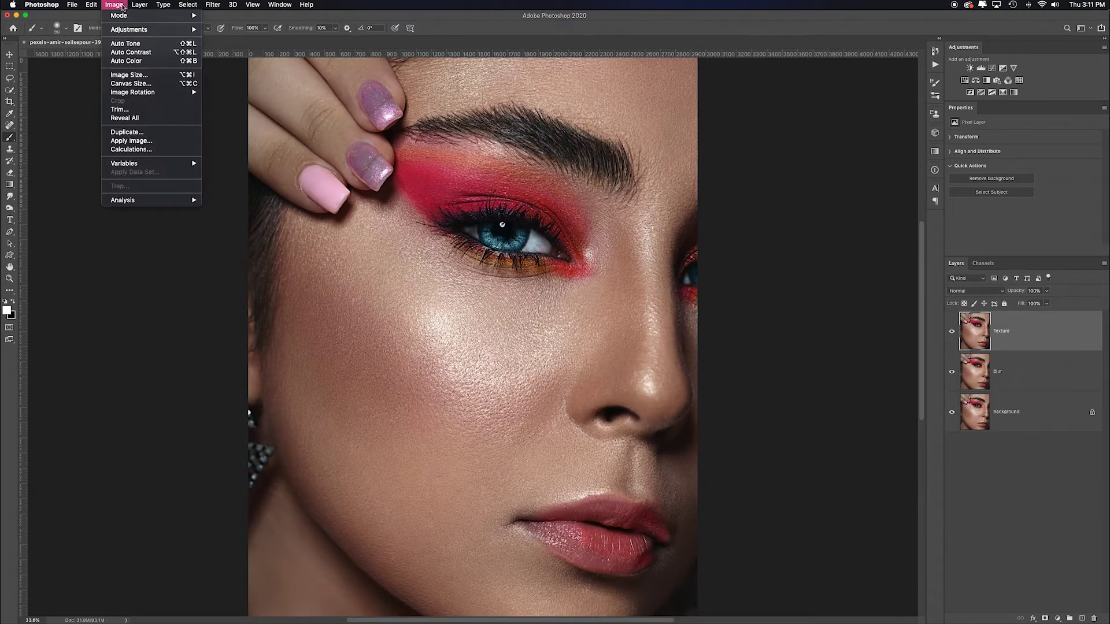
{"action": "left_click", "coordinate": [185, 142]}
{"action": "left_click_drag", "start_coordinate": [715, 251], "coordinate": [713, 304]}
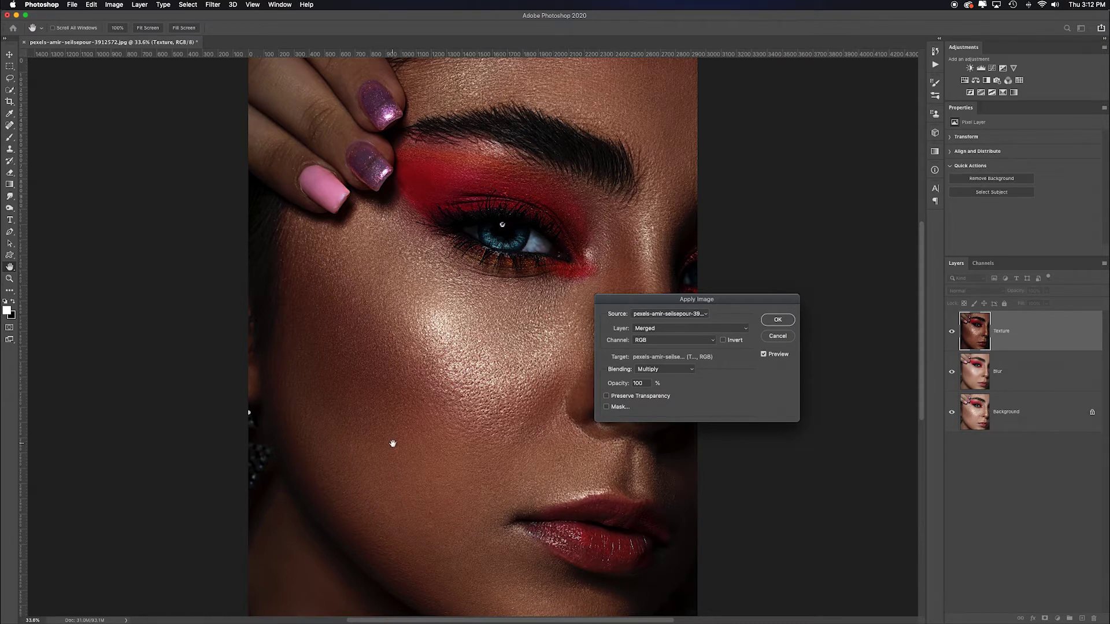
{"action": "left_click_drag", "start_coordinate": [706, 298], "coordinate": [620, 198]}
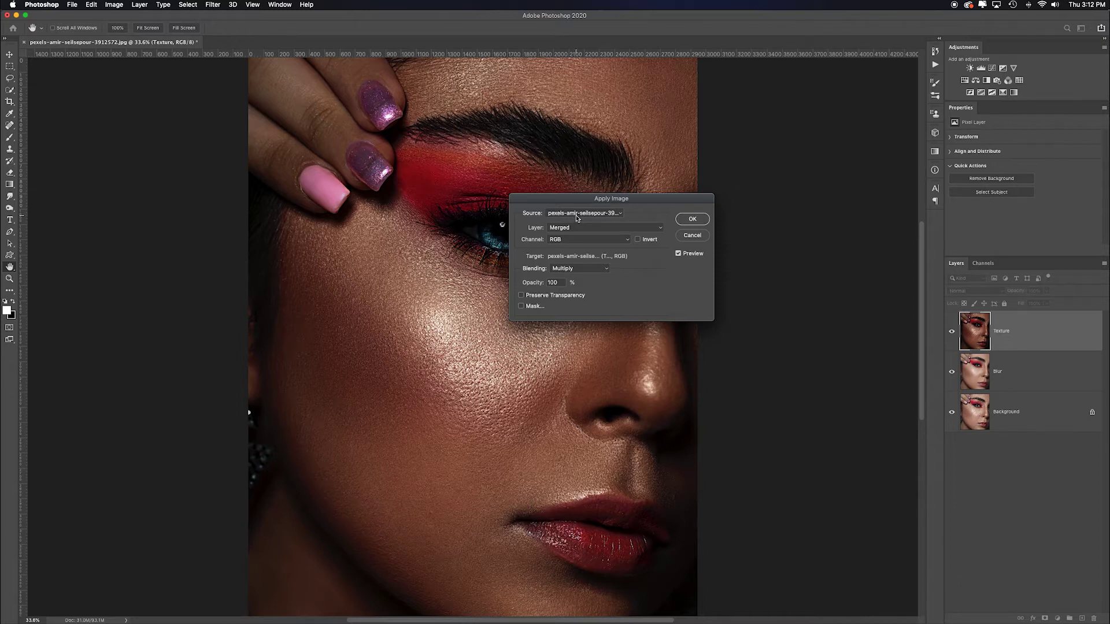
{"action": "scroll", "coordinate": [577, 217], "scroll_direction": "left", "scroll_amount": 2}
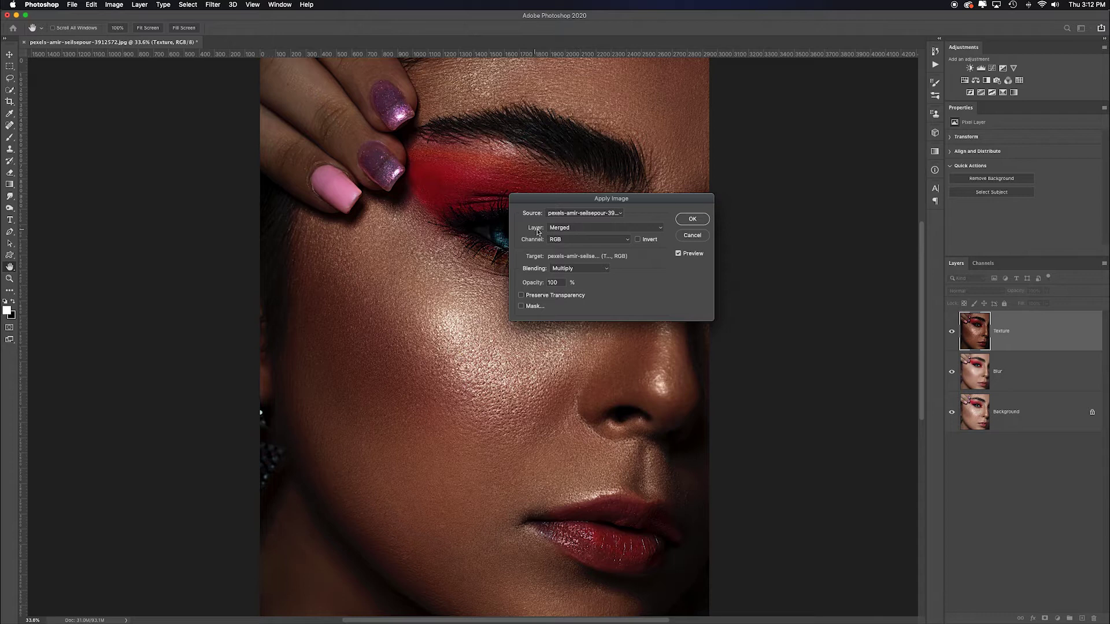
{"action": "left_click", "coordinate": [659, 230]}
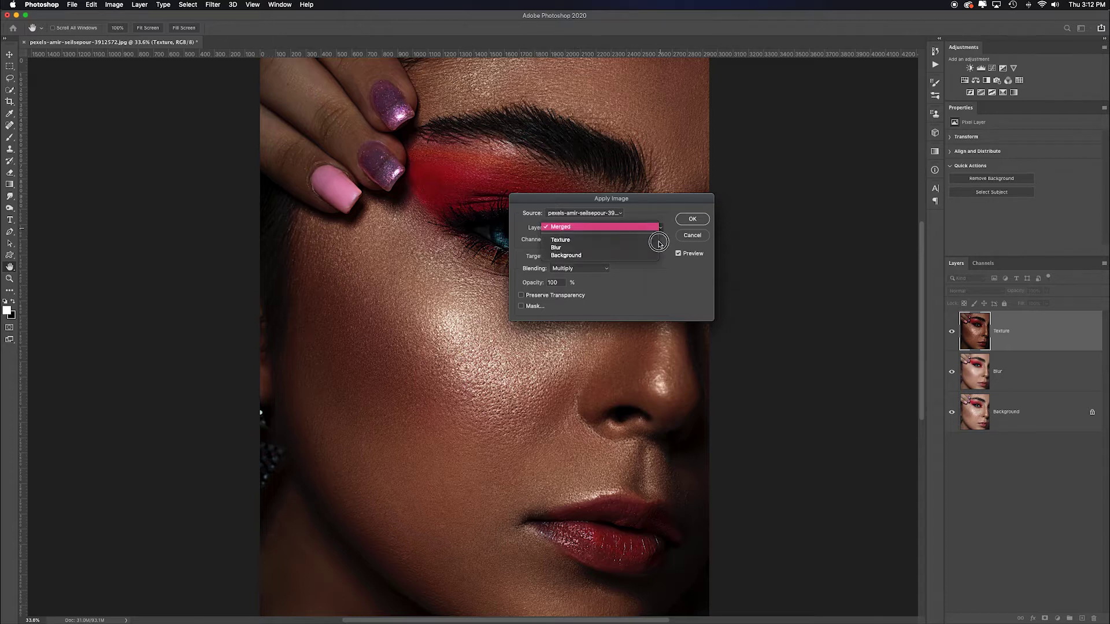
{"action": "left_click", "coordinate": [656, 248]}
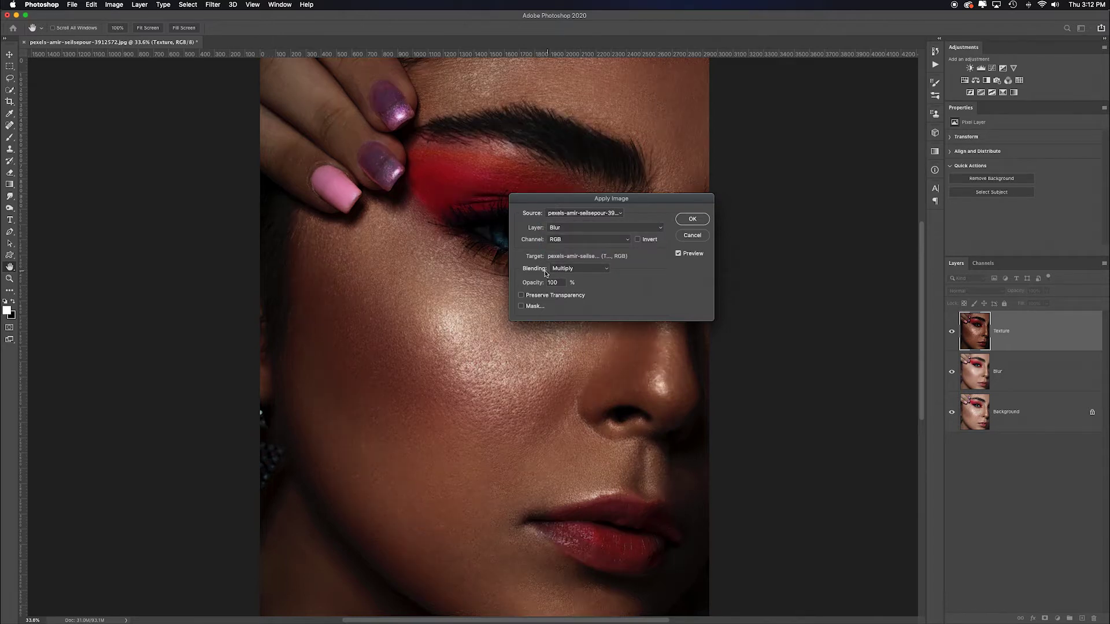
Set the Apply Image blending to Subtract with scale 2 and offset 128, and apply it to the Texture layer
{"action": "left_click", "coordinate": [607, 271]}
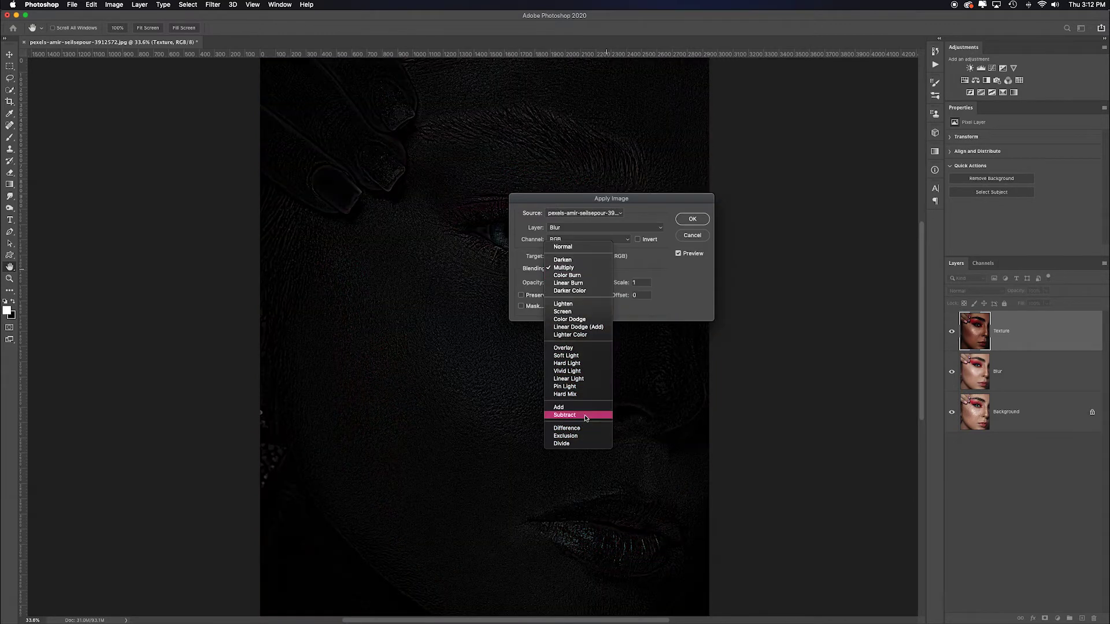
{"action": "left_click", "coordinate": [586, 417]}
{"action": "left_click_drag", "start_coordinate": [633, 198], "coordinate": [530, 175]}
{"action": "double_click", "coordinate": [546, 256]}
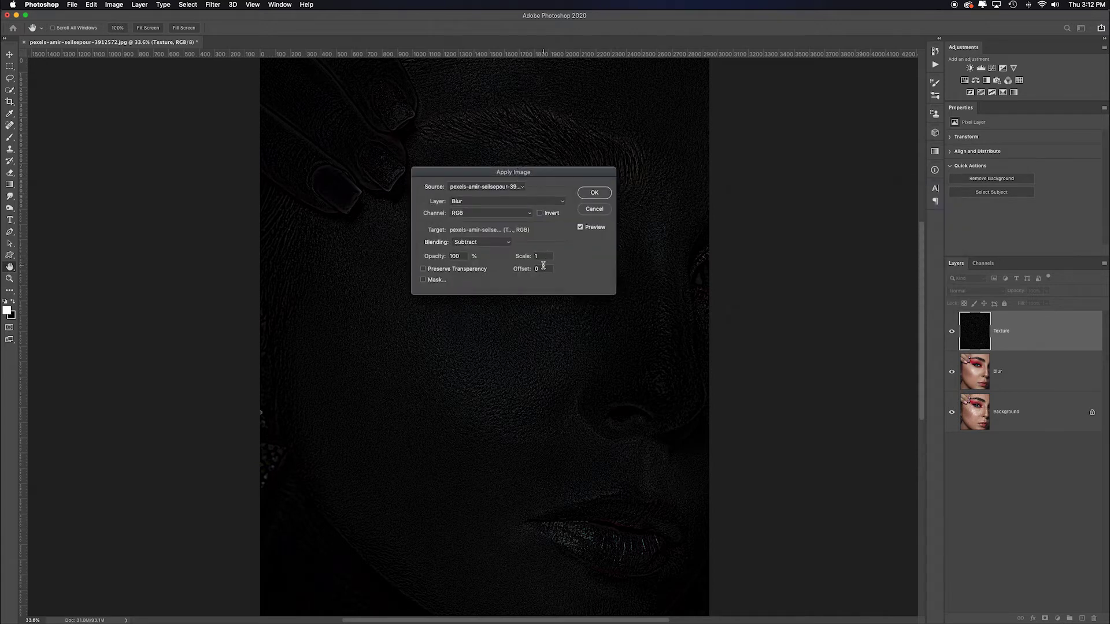
{"action": "type", "text": "2"}
{"action": "key", "text": "Tab"}
{"action": "type", "text": "128"}
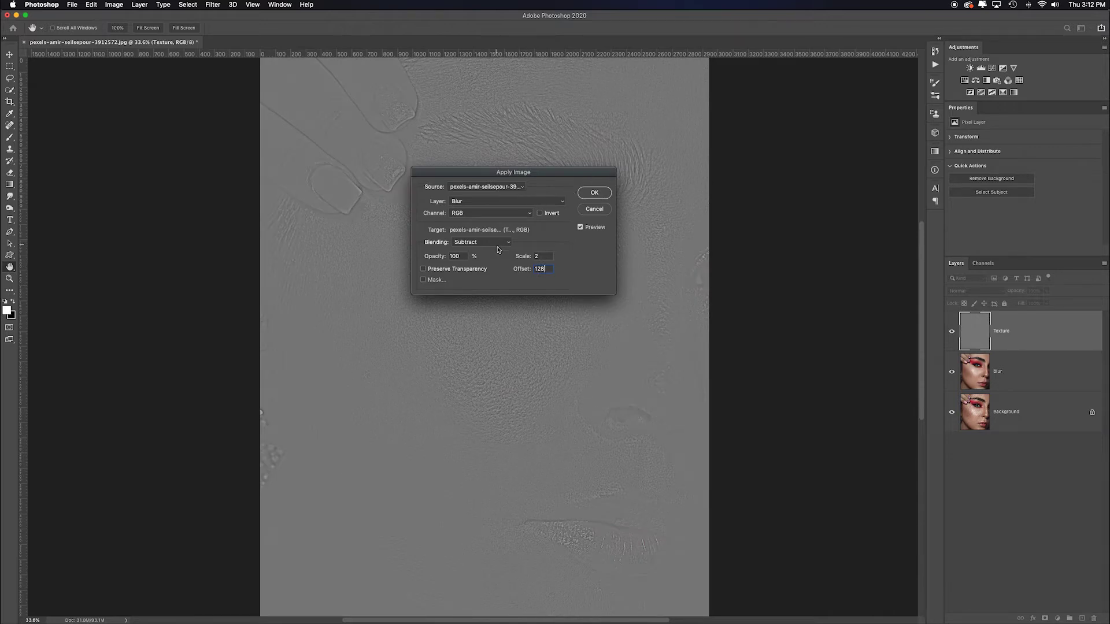
{"action": "left_click", "coordinate": [593, 193]}
{"action": "key", "text": "b"}
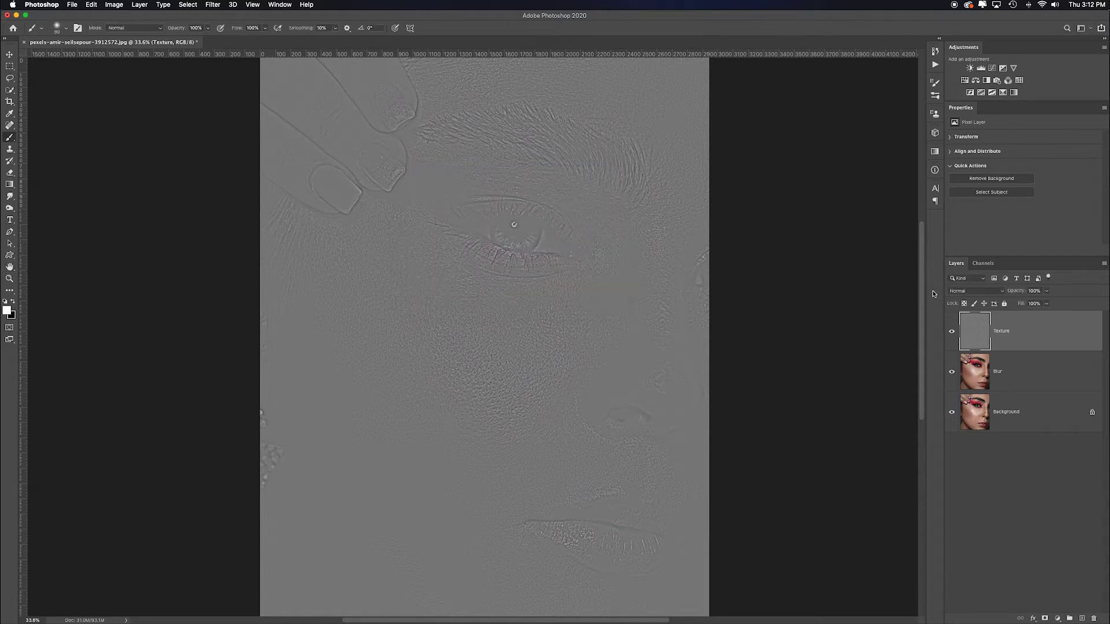
Set the Texture layer's blend mode to Linear Light and compare the image with the Texture and Blur layers hidden and shown
{"action": "left_click", "coordinate": [990, 293]}
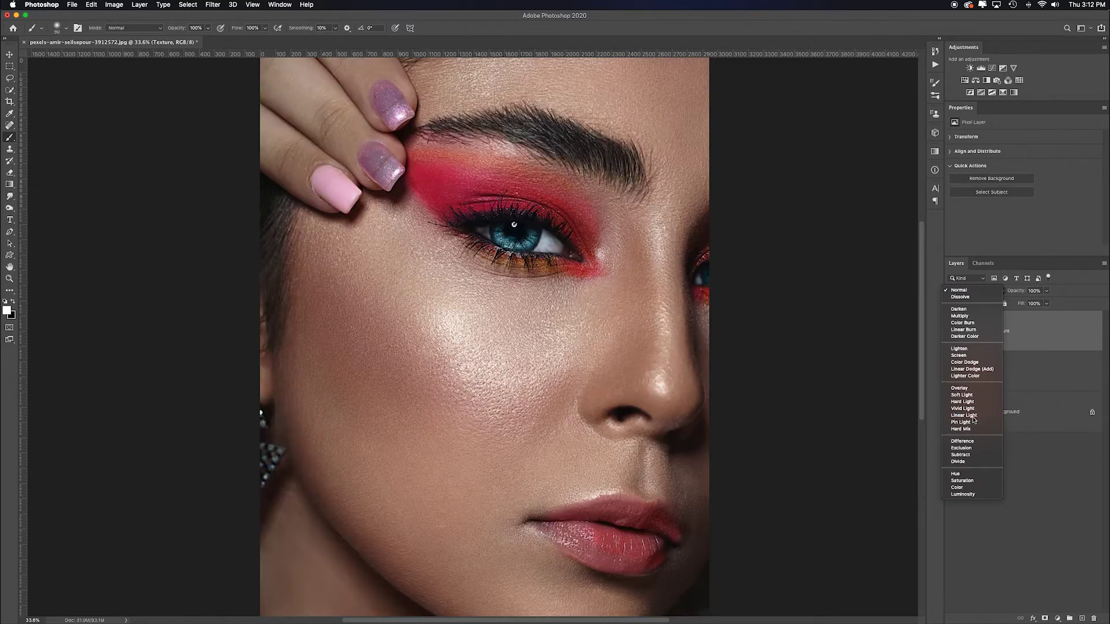
{"action": "left_click", "coordinate": [974, 417]}
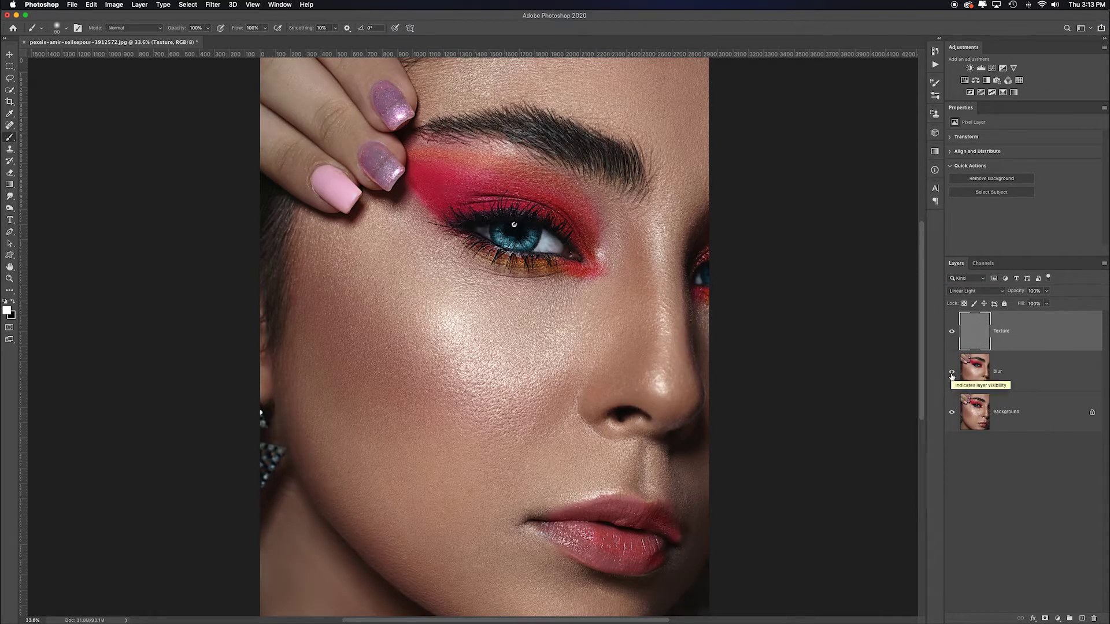
{"action": "left_click_drag", "start_coordinate": [952, 375], "coordinate": [954, 339]}
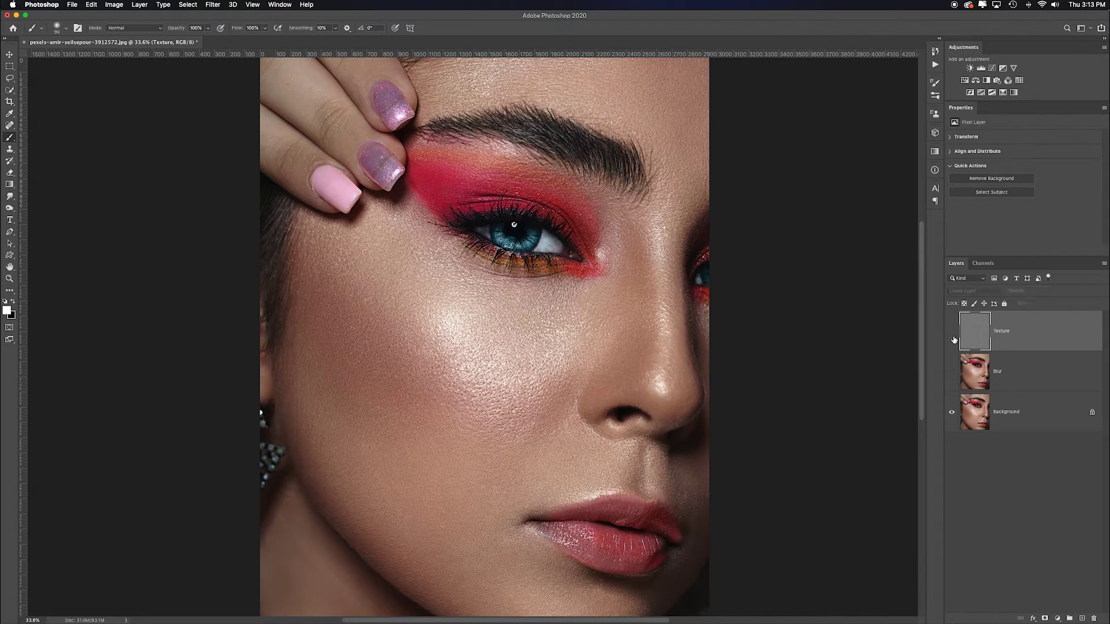
{"action": "left_click_drag", "start_coordinate": [954, 337], "coordinate": [951, 375]}
{"action": "left_click", "coordinate": [952, 375]}
{"action": "left_click", "coordinate": [951, 331]}
{"action": "left_click", "coordinate": [951, 331]}
{"action": "left_click", "coordinate": [952, 371]}
Select the Blur layer and activate the standard Lasso tool
{"action": "left_click", "coordinate": [1029, 381]}
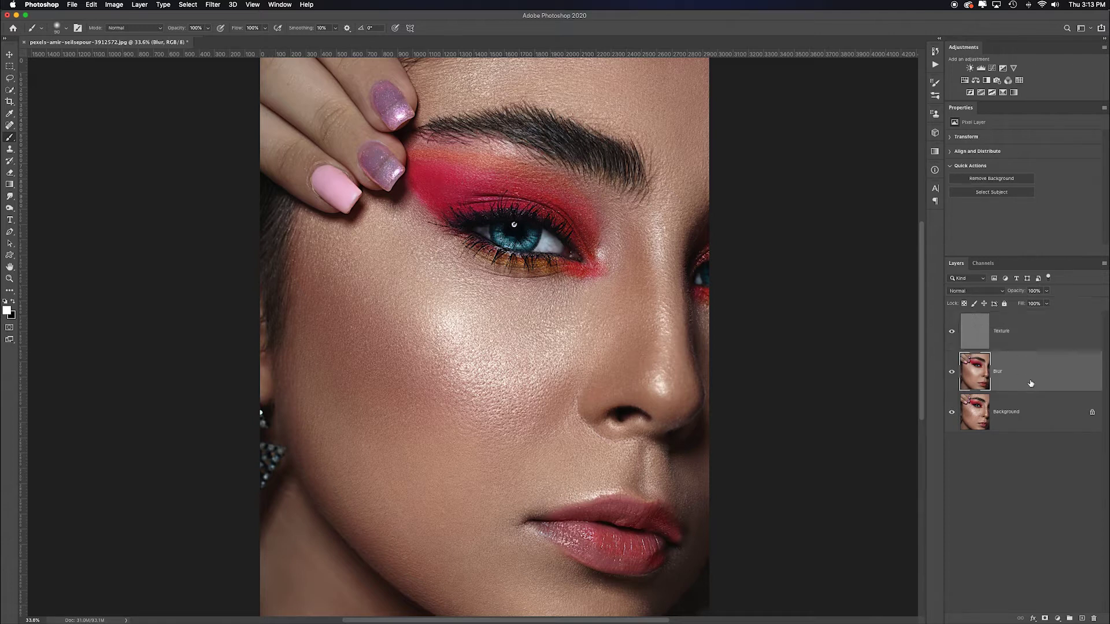
{"action": "left_click", "coordinate": [12, 78]}
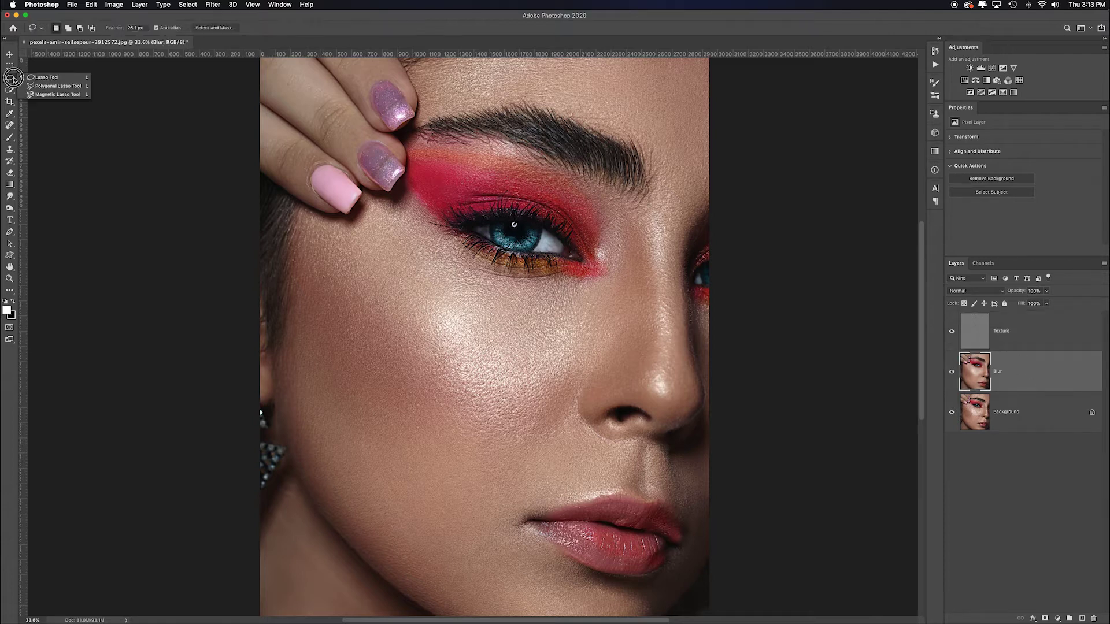
{"action": "left_click", "coordinate": [75, 79]}
Set the Lasso feather to 0 px and discard a trial selection around the cheek highlight
{"action": "mouse_move", "coordinate": [478, 323]}
{"action": "left_mouse_down"}
{"action": "mouse_move", "coordinate": [455, 300]}
{"action": "mouse_move", "coordinate": [430, 361]}
{"action": "mouse_move", "coordinate": [513, 411]}
{"action": "mouse_move", "coordinate": [589, 385]}
{"action": "mouse_move", "coordinate": [529, 334]}
{"action": "mouse_move", "coordinate": [452, 327]}
{"action": "left_mouse_up"}
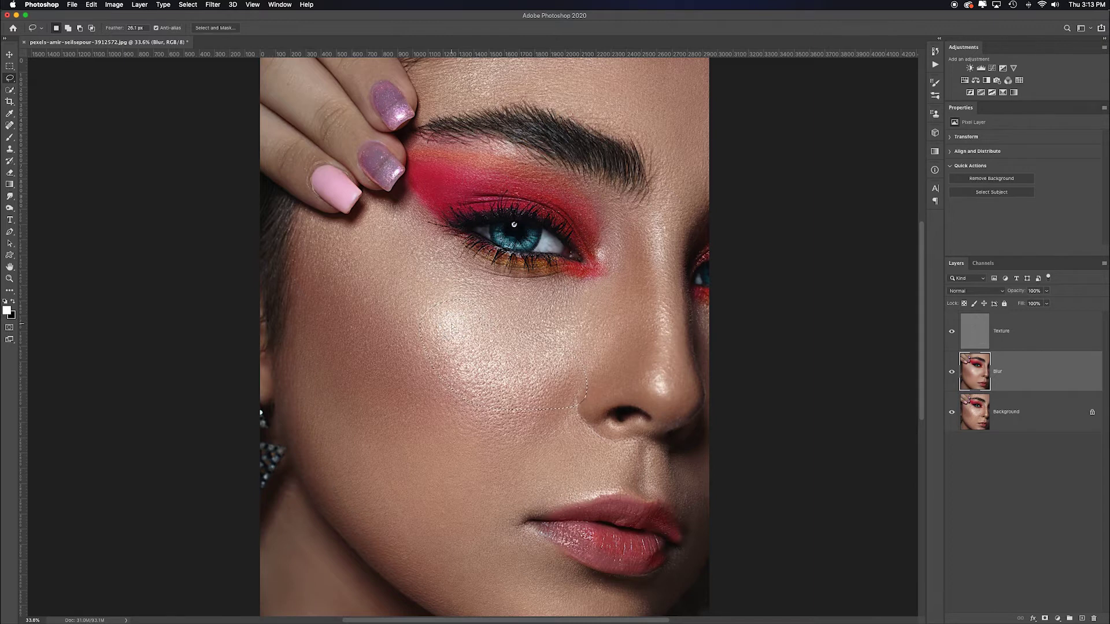
{"action": "mouse_move", "coordinate": [116, 29]}
{"action": "left_mouse_down"}
{"action": "mouse_move", "coordinate": [59, 28]}
{"action": "mouse_move", "coordinate": [1, 7]}
{"action": "left_mouse_up"}
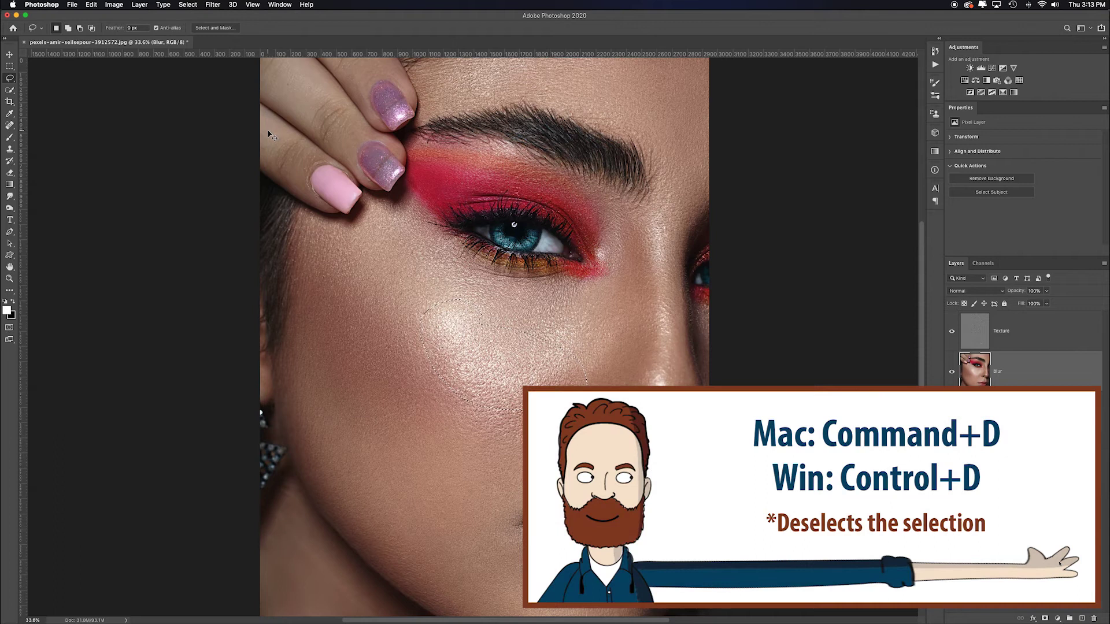
{"action": "key", "text": "super+d"}
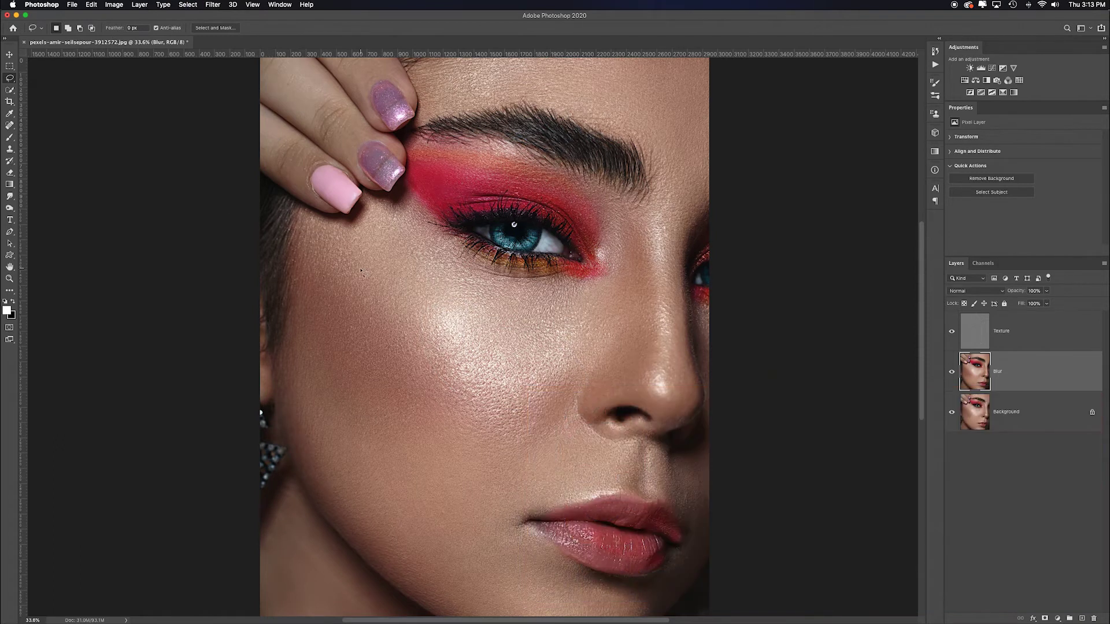
Lasso the cheek highlight without feathering, preview its hard edge in Quick Mask mode, and deselect it
{"action": "mouse_move", "coordinate": [493, 312]}
{"action": "left_mouse_down"}
{"action": "mouse_move", "coordinate": [414, 377]}
{"action": "mouse_move", "coordinate": [490, 433]}
{"action": "mouse_move", "coordinate": [533, 418]}
{"action": "mouse_move", "coordinate": [575, 379]}
{"action": "mouse_move", "coordinate": [567, 331]}
{"action": "mouse_move", "coordinate": [448, 299]}
{"action": "left_mouse_up"}
{"action": "key", "text": "q"}
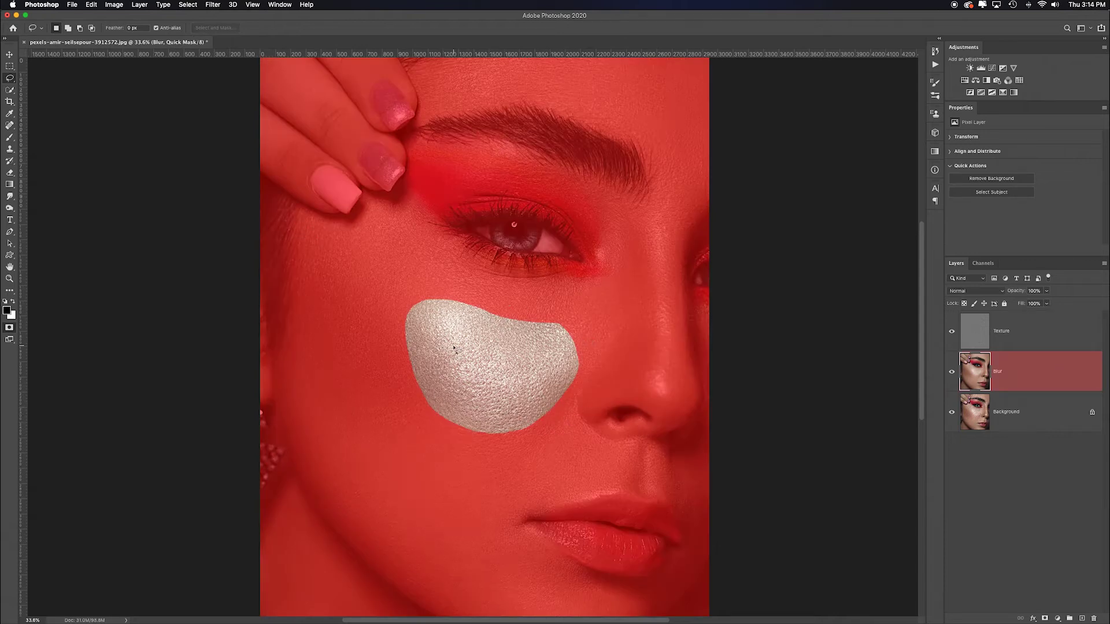
{"action": "key", "text": "q"}
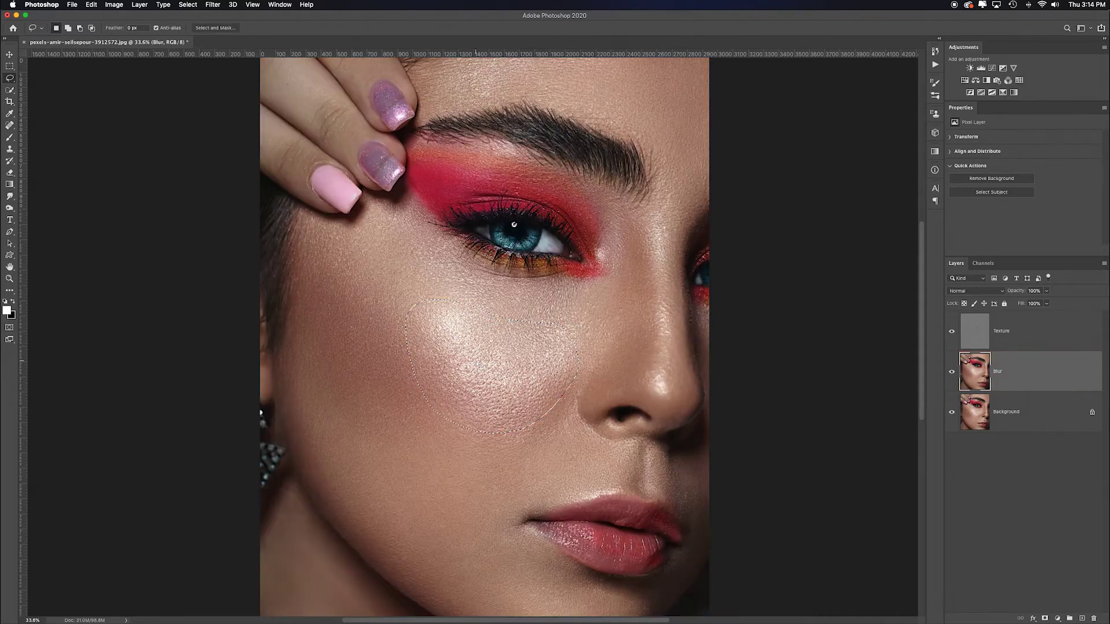
{"action": "key", "text": "super+d"}
Lasso the cheek highlight with a 25.2 px feather and check the selection's soft edge in Quick Mask mode
{"action": "left_click_drag", "start_coordinate": [105, 33], "coordinate": [227, 40]}
{"action": "mouse_move", "coordinate": [541, 312]}
{"action": "left_mouse_down"}
{"action": "mouse_move", "coordinate": [413, 359]}
{"action": "mouse_move", "coordinate": [498, 440]}
{"action": "mouse_move", "coordinate": [560, 394]}
{"action": "mouse_move", "coordinate": [585, 357]}
{"action": "mouse_move", "coordinate": [564, 312]}
{"action": "mouse_move", "coordinate": [522, 329]}
{"action": "left_mouse_up"}
{"action": "key", "text": "q"}
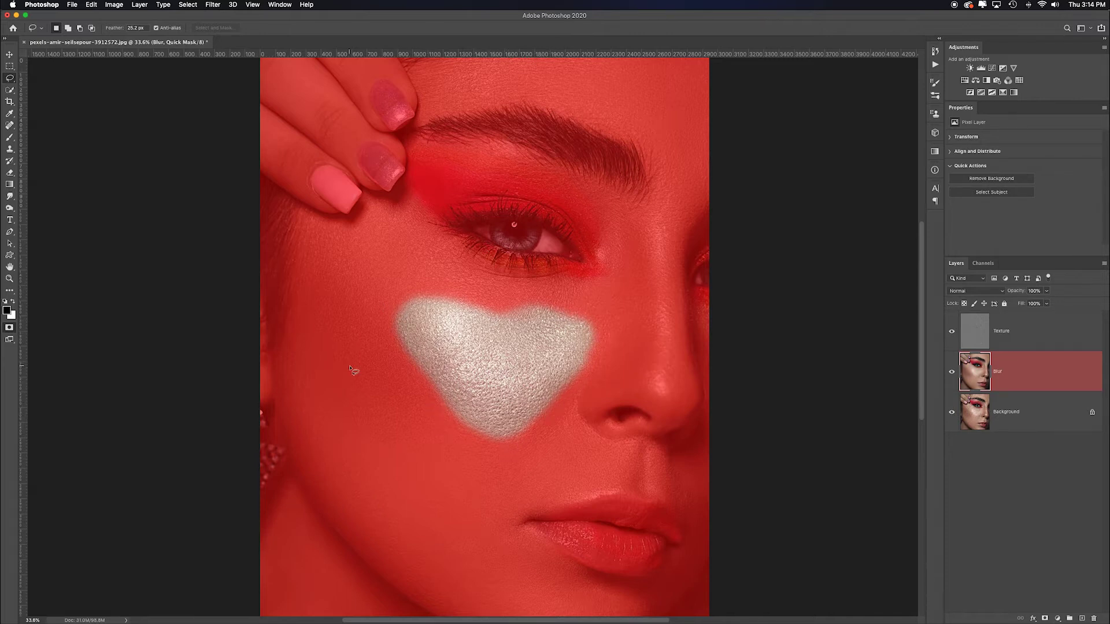
{"action": "key", "text": "q"}
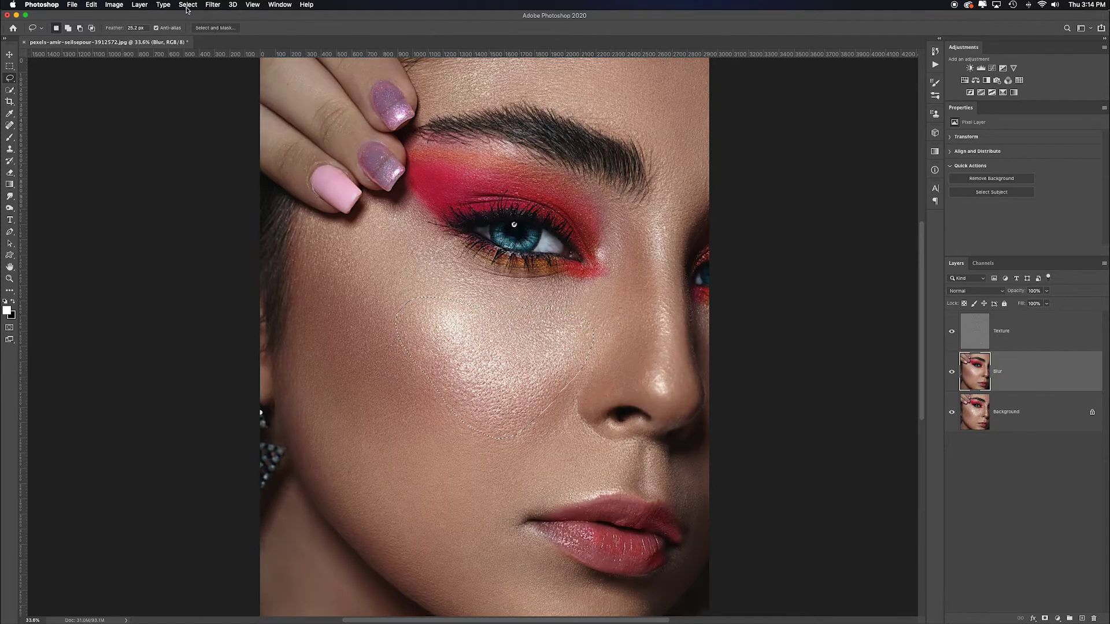
Apply a Gaussian Blur with a 56 px radius to the selected cheek highlight, and deselect it
{"action": "left_click", "coordinate": [209, 5]}
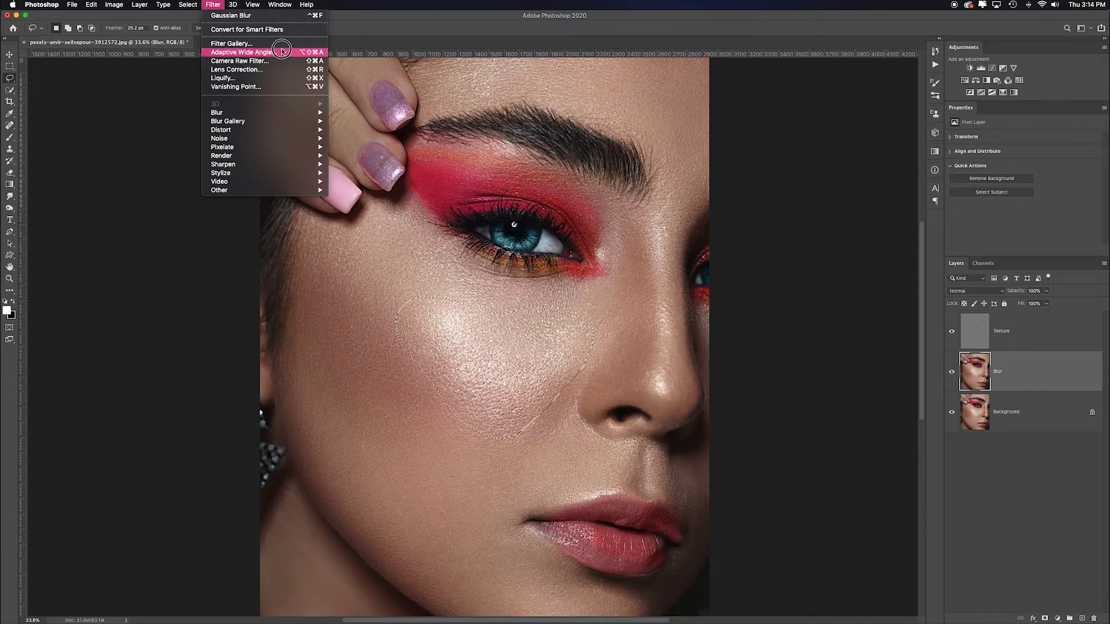
{"action": "mouse_move", "coordinate": [295, 112]}
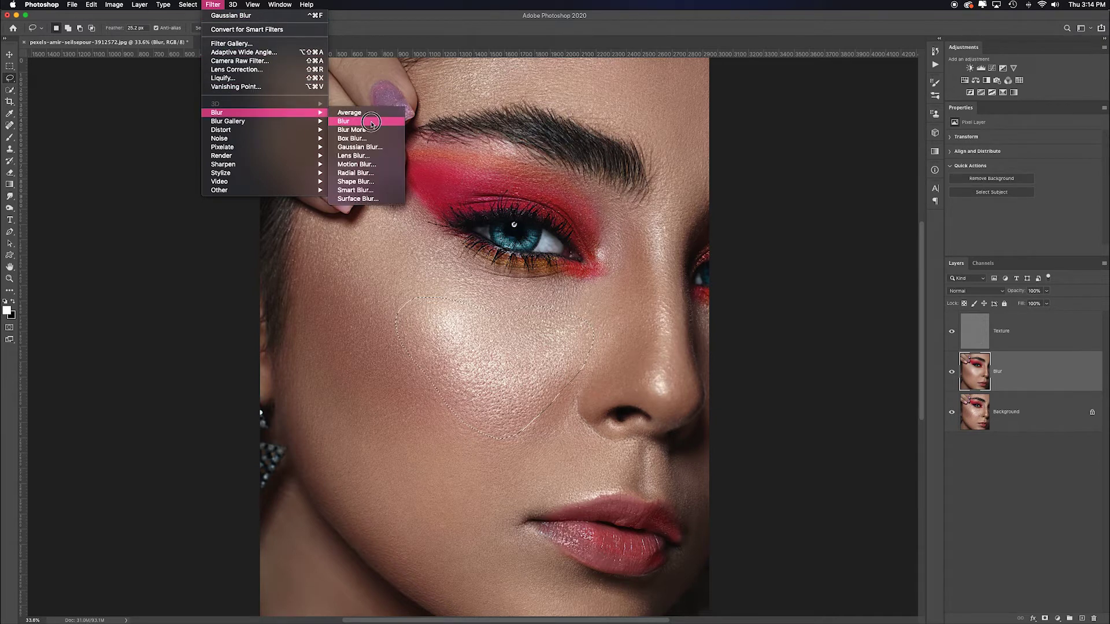
{"action": "left_click", "coordinate": [363, 147]}
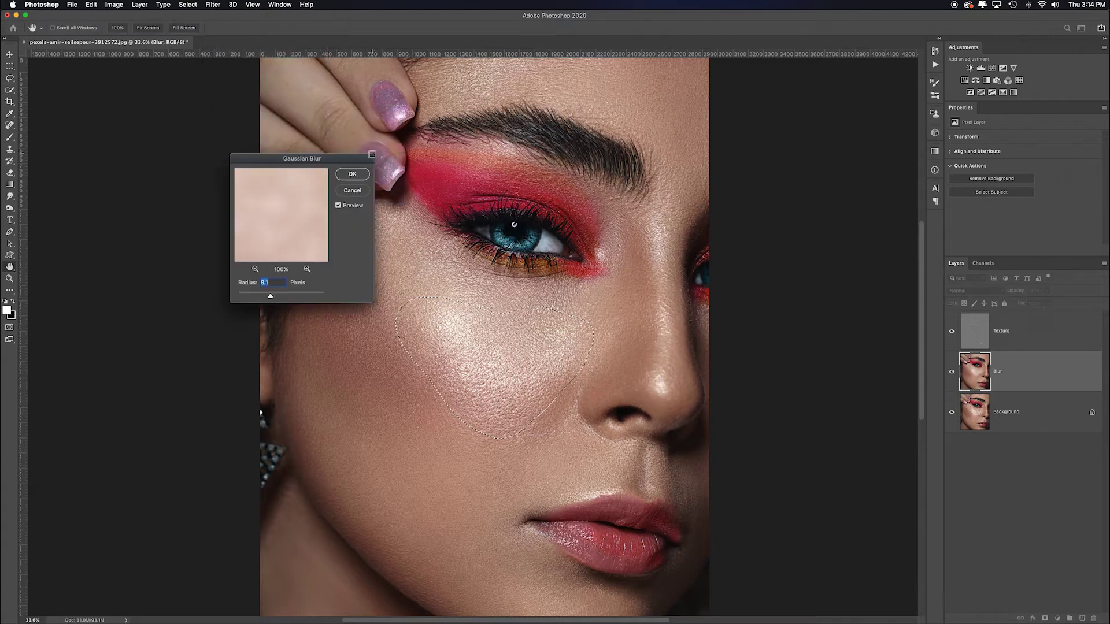
{"action": "left_click_drag", "start_coordinate": [270, 296], "coordinate": [296, 299]}
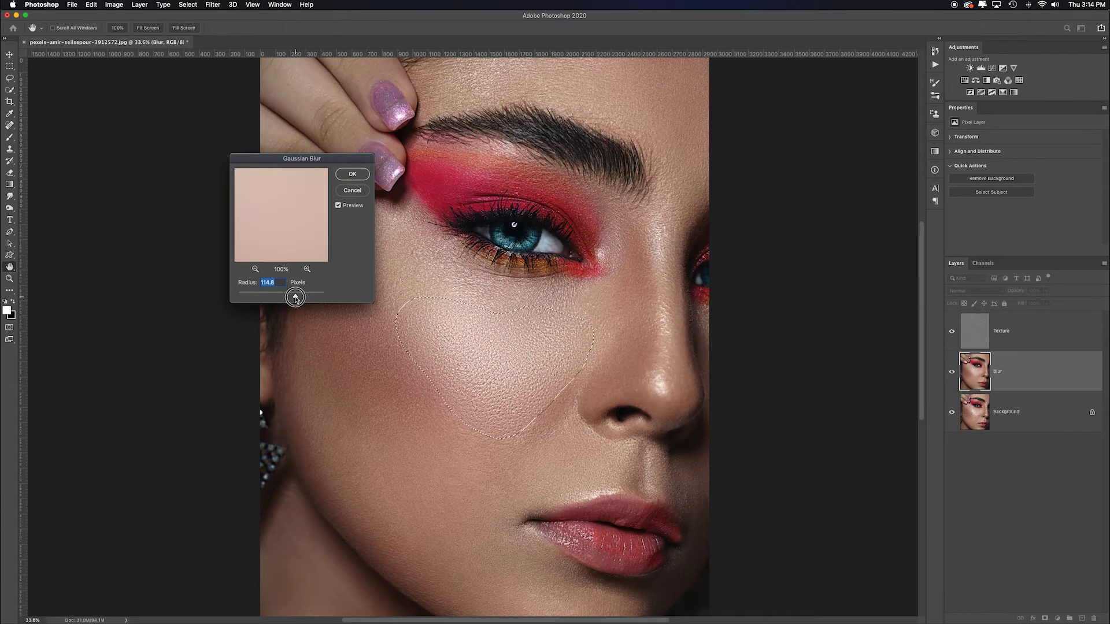
{"action": "mouse_move", "coordinate": [296, 299]}
{"action": "left_mouse_down"}
{"action": "mouse_move", "coordinate": [268, 296]}
{"action": "mouse_move", "coordinate": [285, 299]}
{"action": "left_mouse_up"}
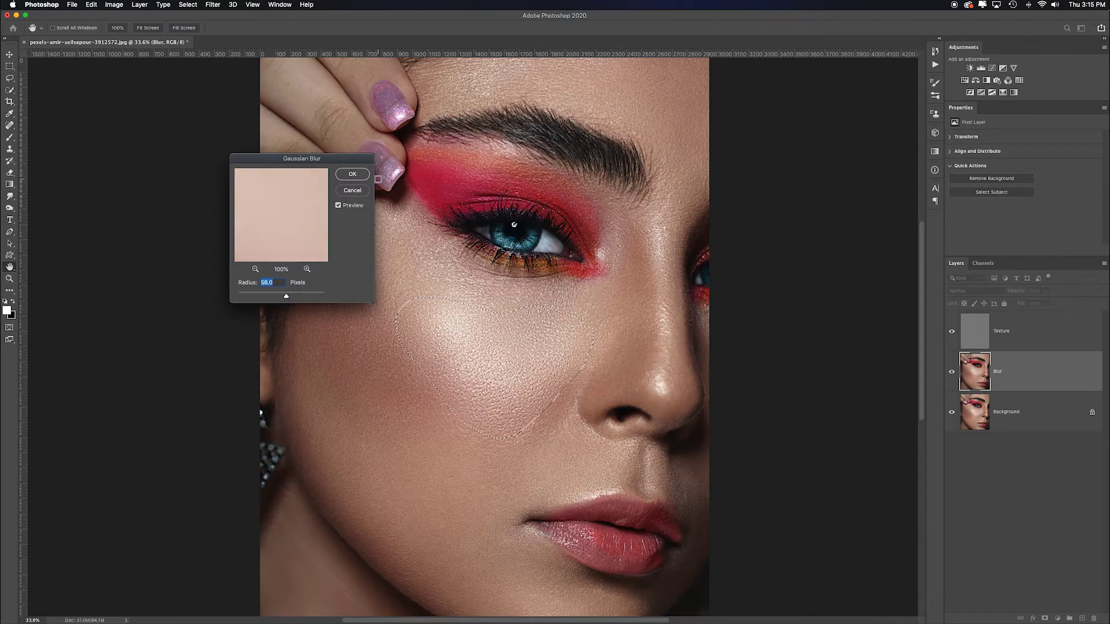
{"action": "key", "text": "Return"}
{"action": "key", "text": "super+d"}
Lasso the highlight along the nose's lower bridge and tip and soften it with a Gaussian Blur below 56 px
{"action": "mouse_move", "coordinate": [665, 299]}
{"action": "left_mouse_down"}
{"action": "mouse_move", "coordinate": [651, 290]}
{"action": "mouse_move", "coordinate": [652, 400]}
{"action": "mouse_move", "coordinate": [682, 364]}
{"action": "mouse_move", "coordinate": [662, 298]}
{"action": "left_mouse_up"}
{"action": "left_click", "coordinate": [212, 4]}
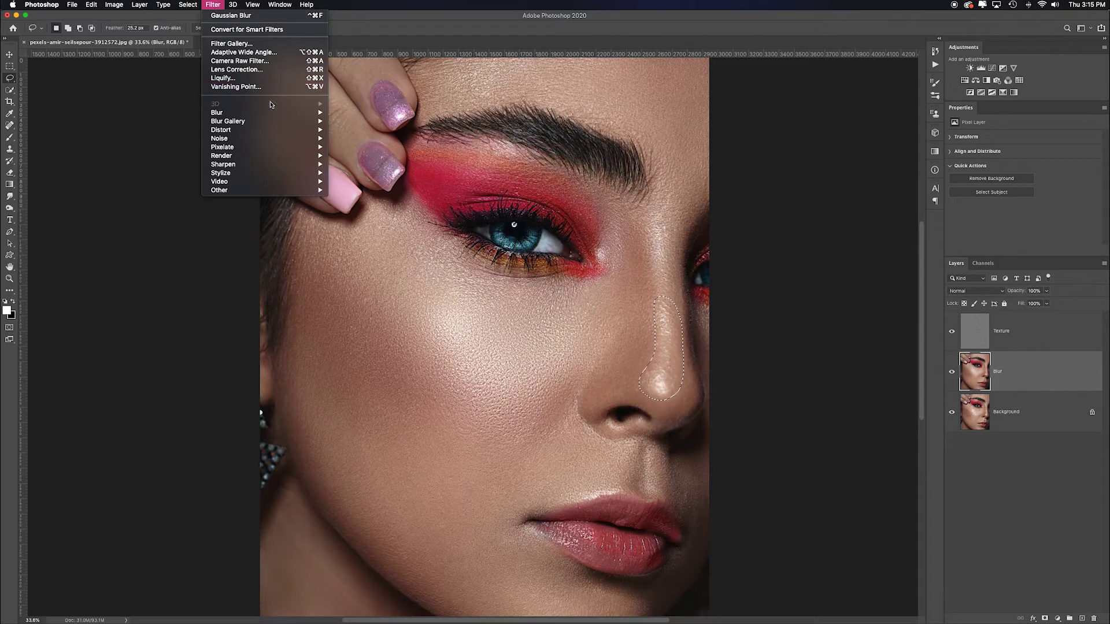
{"action": "mouse_move", "coordinate": [243, 112]}
{"action": "left_click", "coordinate": [370, 147]}
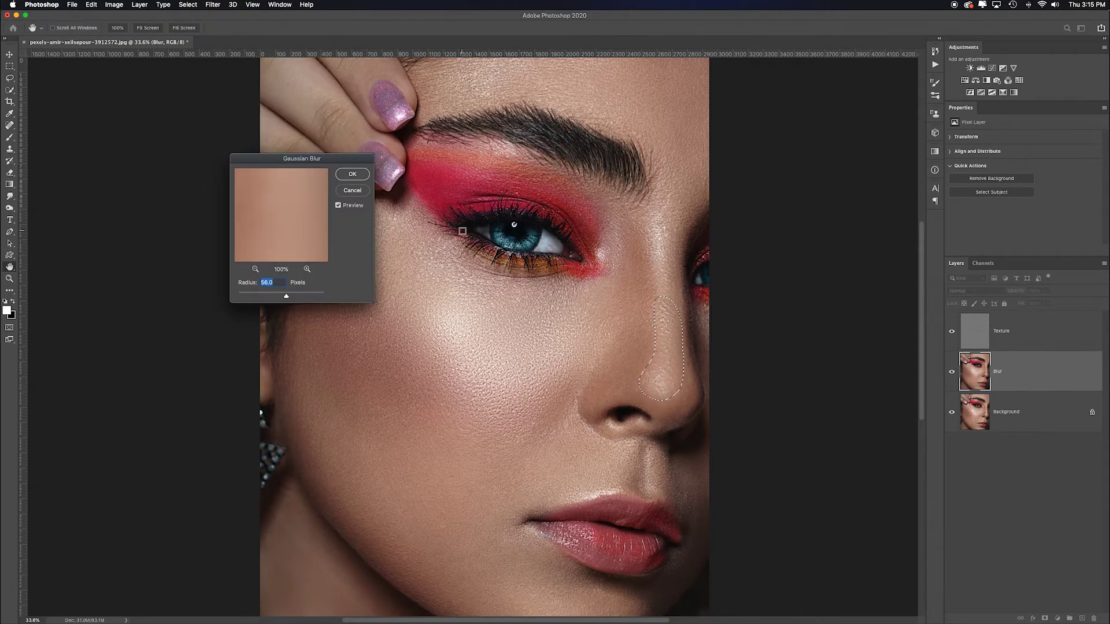
{"action": "mouse_move", "coordinate": [287, 296]}
{"action": "left_mouse_down"}
{"action": "mouse_move", "coordinate": [270, 296]}
{"action": "mouse_move", "coordinate": [280, 297]}
{"action": "left_mouse_up"}
{"action": "left_click", "coordinate": [353, 174]}
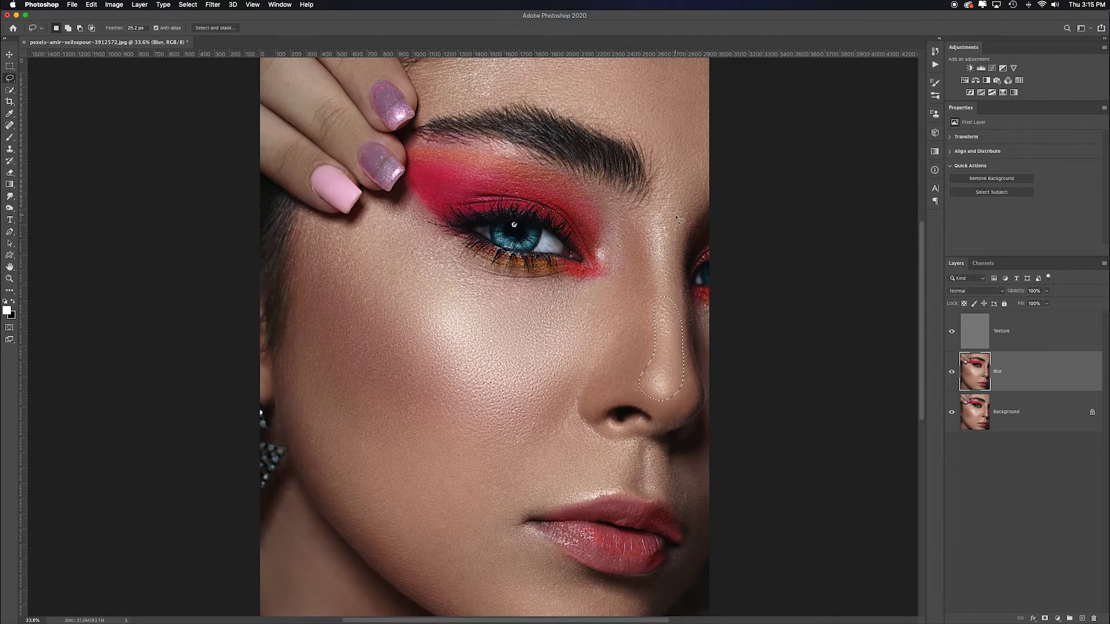
Lasso the upper bridge of the nose and reapply the last Gaussian Blur to it
{"action": "left_click", "coordinate": [675, 210]}
{"action": "mouse_move", "coordinate": [659, 193]}
{"action": "left_mouse_down"}
{"action": "mouse_move", "coordinate": [646, 219]}
{"action": "mouse_move", "coordinate": [653, 339]}
{"action": "mouse_move", "coordinate": [675, 326]}
{"action": "mouse_move", "coordinate": [671, 200]}
{"action": "left_mouse_up"}
{"action": "left_click", "coordinate": [213, 5]}
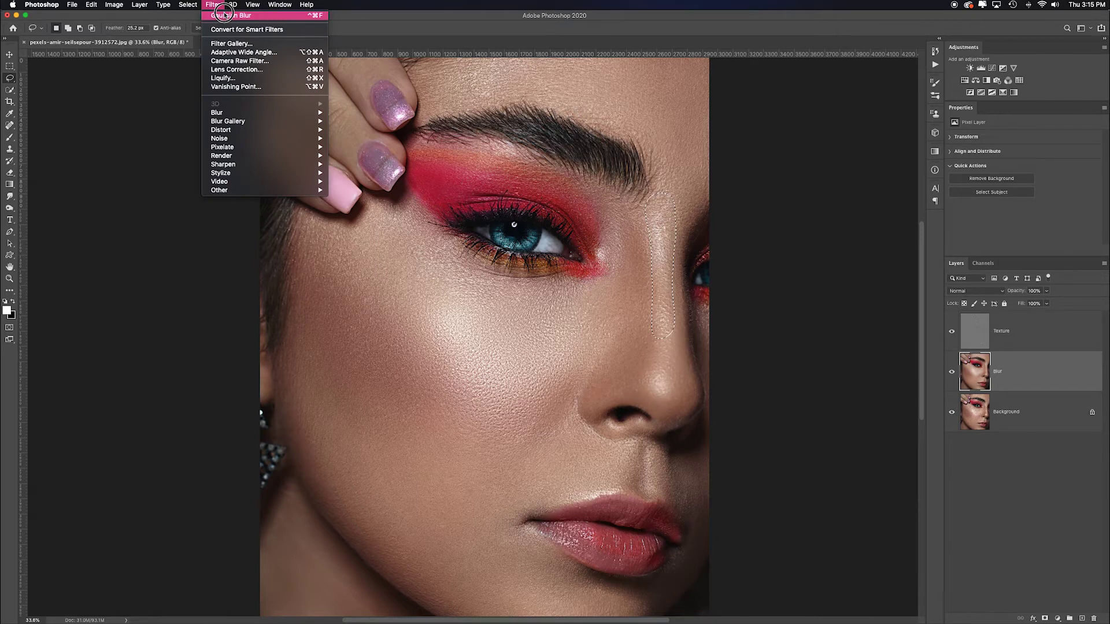
{"action": "left_click", "coordinate": [212, 5]}
{"action": "left_click", "coordinate": [213, 5]}
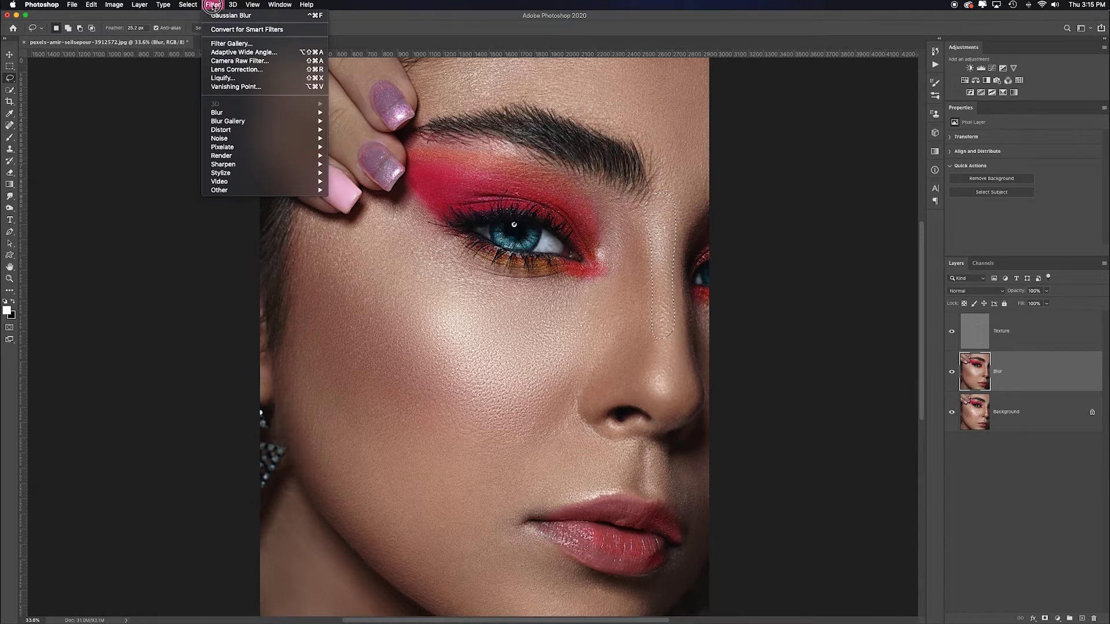
{"action": "left_click", "coordinate": [216, 17]}
Lasso the skin by the inner eye corner, then the area above the upper lip, reapplying the last Gaussian Blur to each
{"action": "mouse_move", "coordinate": [611, 224]}
{"action": "left_mouse_down"}
{"action": "mouse_move", "coordinate": [594, 257]}
{"action": "mouse_move", "coordinate": [623, 265]}
{"action": "mouse_move", "coordinate": [619, 221]}
{"action": "mouse_move", "coordinate": [599, 240]}
{"action": "left_mouse_up"}
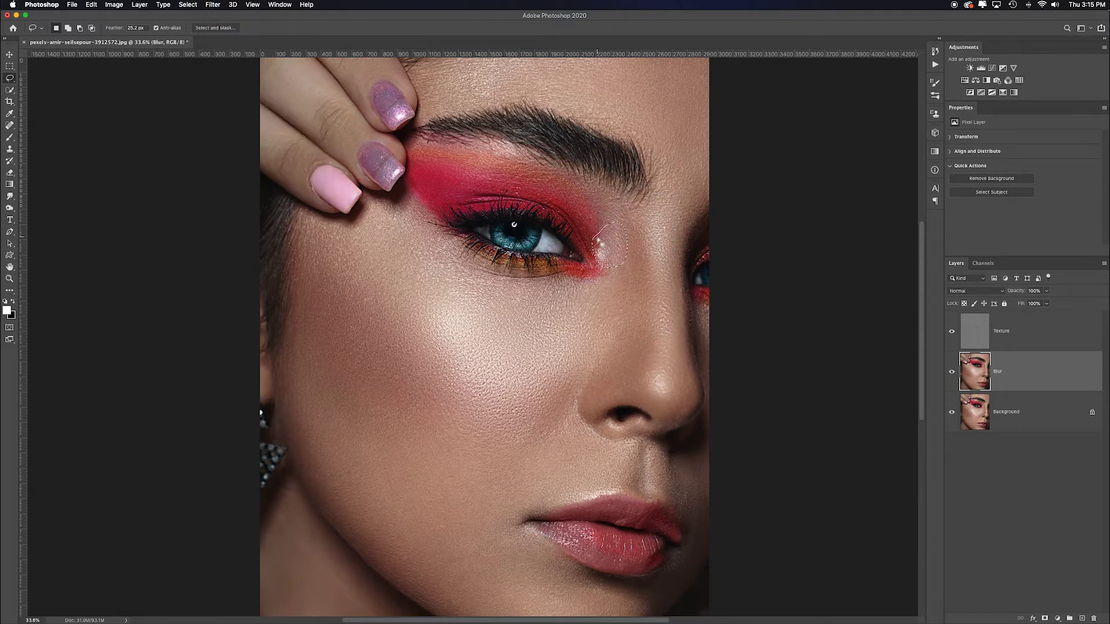
{"action": "left_click", "coordinate": [212, 4]}
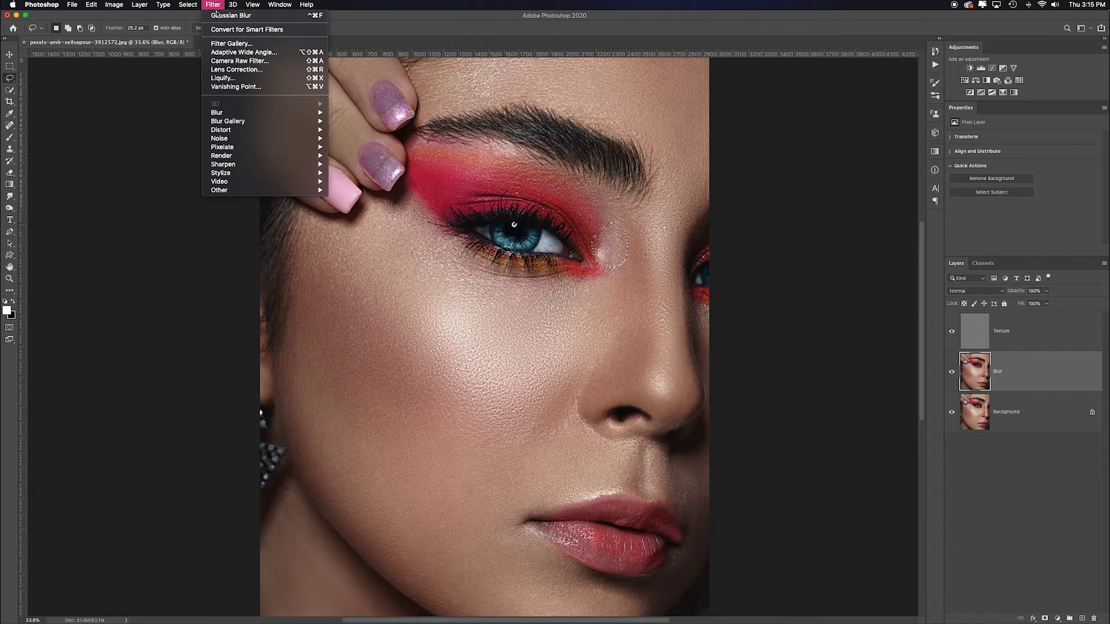
{"action": "left_click", "coordinate": [217, 15]}
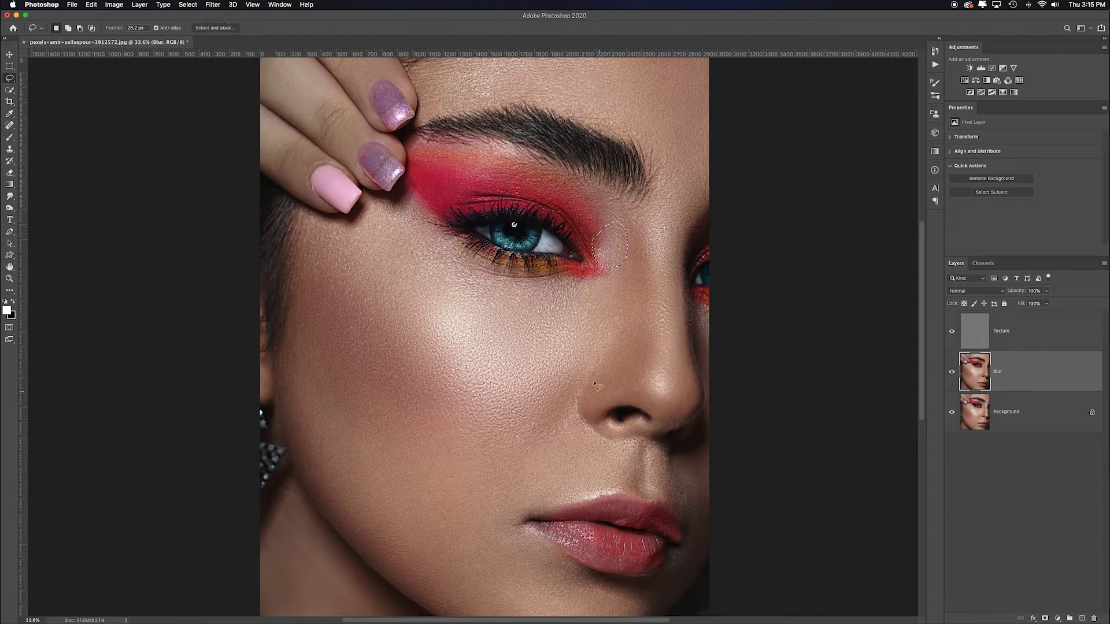
{"action": "mouse_move", "coordinate": [640, 439]}
{"action": "left_mouse_down"}
{"action": "mouse_move", "coordinate": [575, 392]}
{"action": "mouse_move", "coordinate": [574, 453]}
{"action": "mouse_move", "coordinate": [547, 501]}
{"action": "mouse_move", "coordinate": [659, 480]}
{"action": "mouse_move", "coordinate": [642, 436]}
{"action": "left_mouse_up"}
{"action": "left_click", "coordinate": [214, 5]}
{"action": "left_click", "coordinate": [227, 15]}
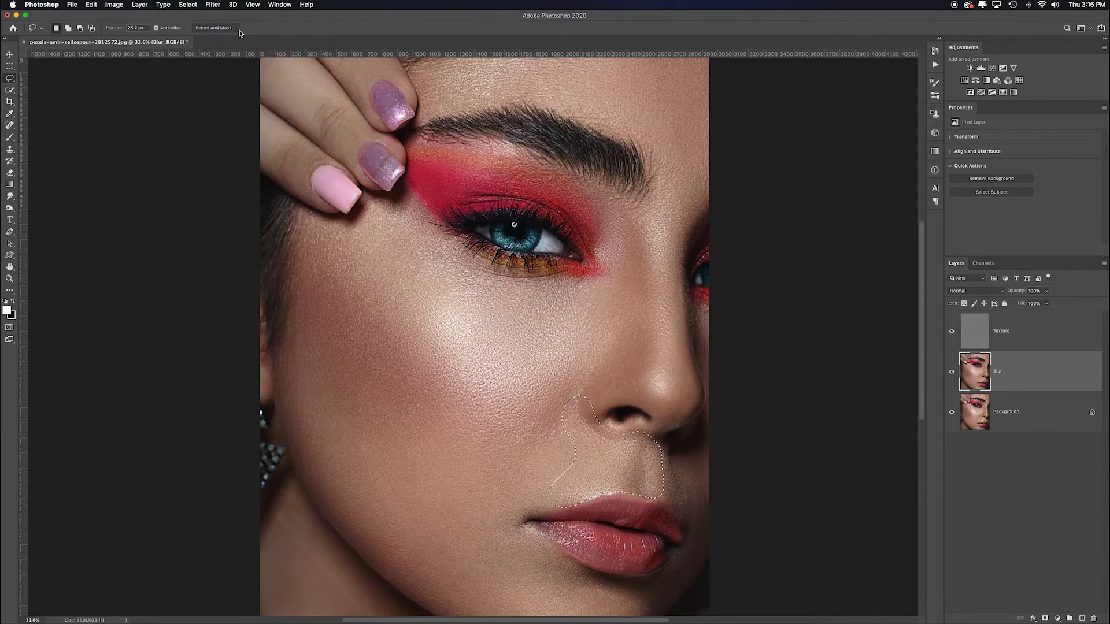
Lasso the skin beneath the eye and reapply the last Gaussian Blur to smooth it
{"action": "scroll", "coordinate": [497, 231], "scroll_direction": "down", "scroll_amount": 3}
{"action": "left_click_drag", "start_coordinate": [537, 209], "coordinate": [604, 219]}
{"action": "left_click", "coordinate": [213, 5]}
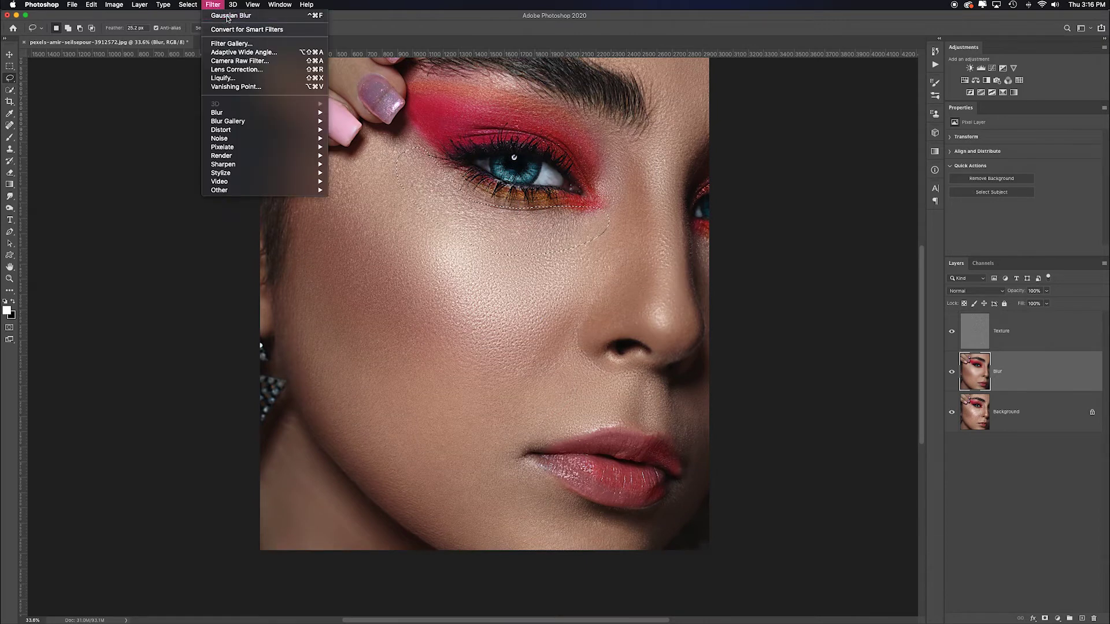
{"action": "left_click", "coordinate": [227, 16]}
Lasso the forehead above the eyebrow, apply a Gaussian Blur with an 82.5 px radius, and deselect
{"action": "scroll", "coordinate": [567, 269], "scroll_direction": "up", "scroll_amount": 8}
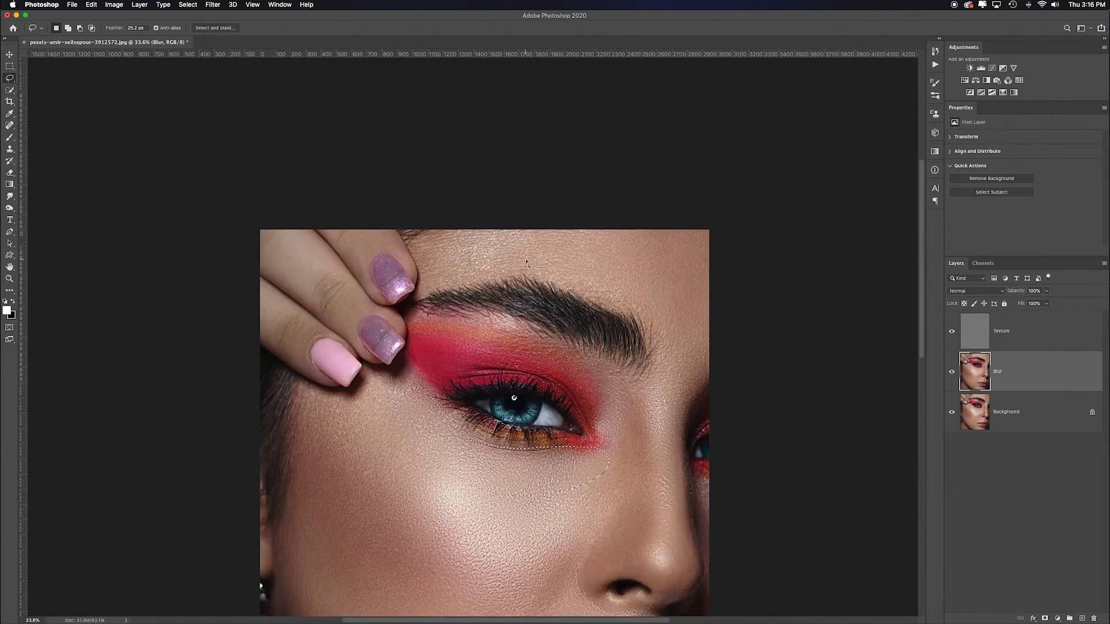
{"action": "mouse_move", "coordinate": [599, 282]}
{"action": "left_mouse_down"}
{"action": "mouse_move", "coordinate": [477, 263]}
{"action": "mouse_move", "coordinate": [455, 272]}
{"action": "mouse_move", "coordinate": [438, 245]}
{"action": "mouse_move", "coordinate": [496, 193]}
{"action": "mouse_move", "coordinate": [609, 234]}
{"action": "mouse_move", "coordinate": [606, 287]}
{"action": "left_mouse_up"}
{"action": "left_click", "coordinate": [213, 5]}
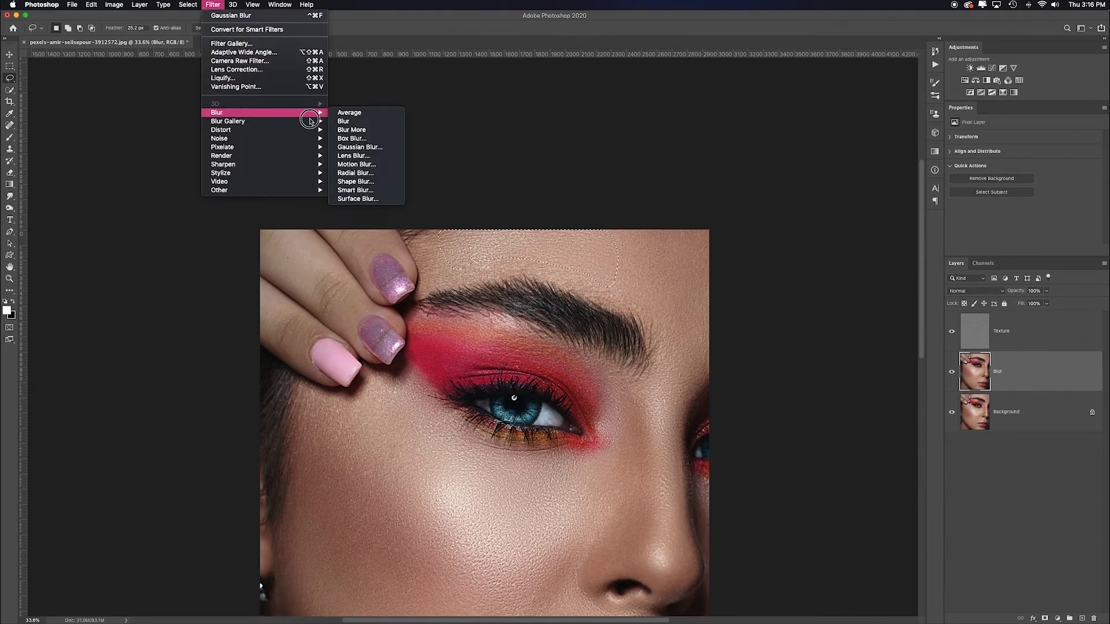
{"action": "mouse_move", "coordinate": [312, 112]}
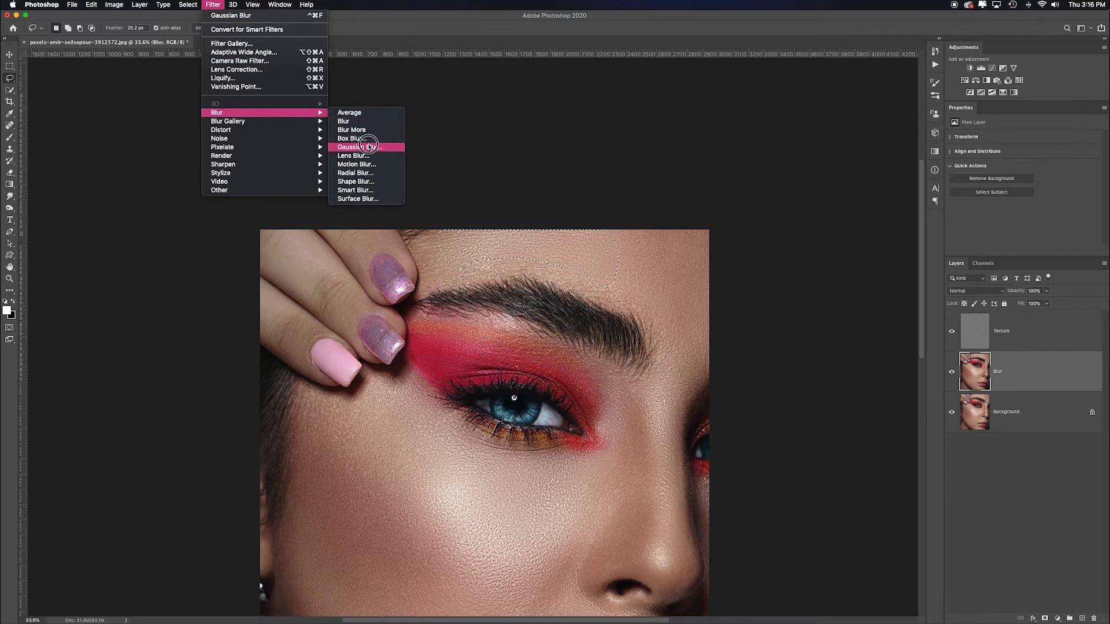
{"action": "left_click", "coordinate": [372, 148]}
{"action": "left_click_drag", "start_coordinate": [350, 158], "coordinate": [825, 157]}
{"action": "left_click_drag", "start_coordinate": [760, 293], "coordinate": [772, 293]}
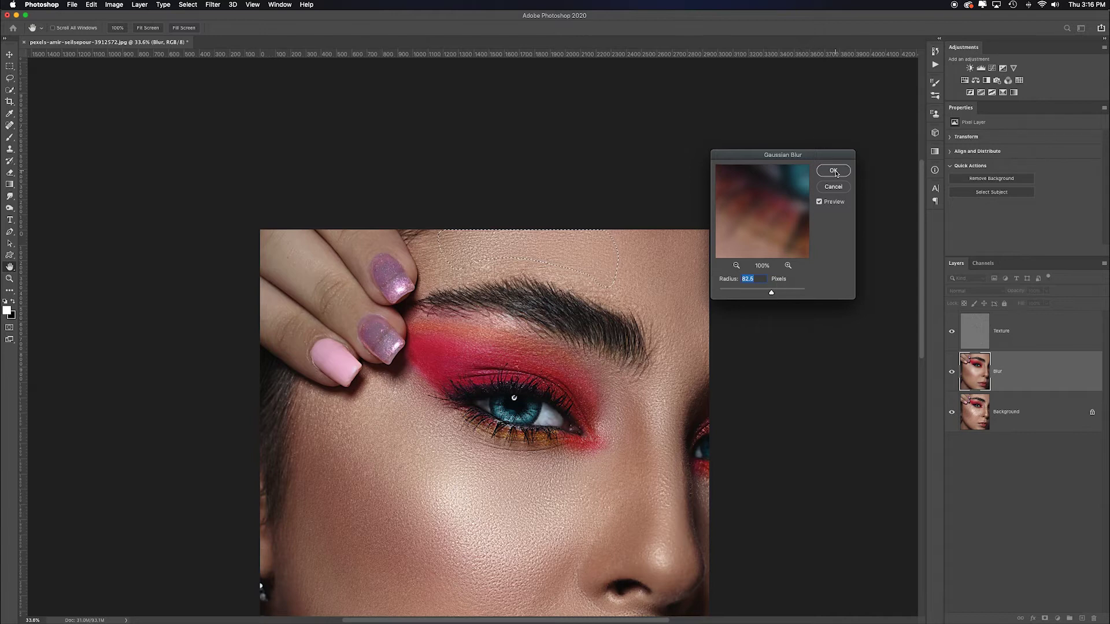
{"action": "left_click", "coordinate": [835, 171]}
{"action": "key", "text": "super+d"}
Duplicate the Texture layer and conceal the copy with a black layer mask
{"action": "key", "text": "super+0"}
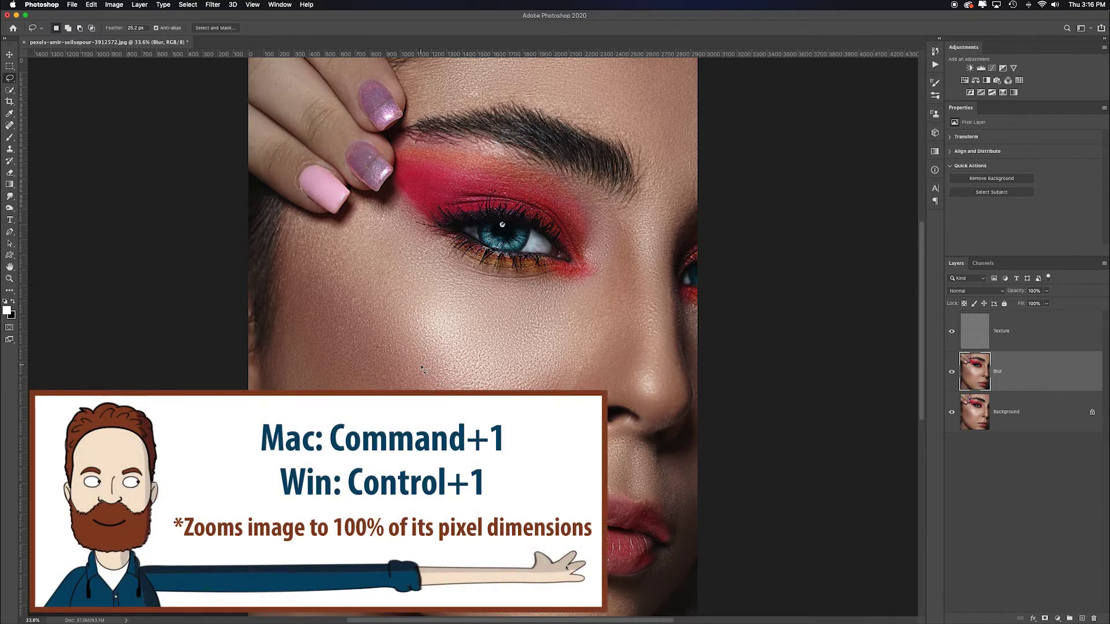
{"action": "key", "text": "super+1"}
{"action": "left_click_drag", "start_coordinate": [506, 310], "coordinate": [582, 501]}
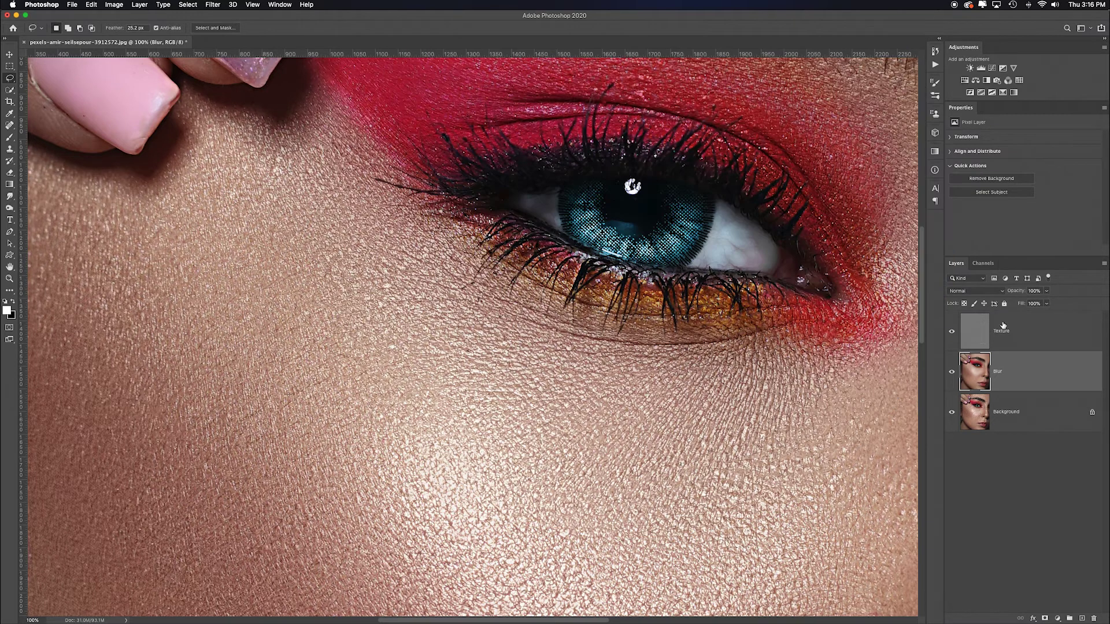
{"action": "left_click", "coordinate": [1043, 337]}
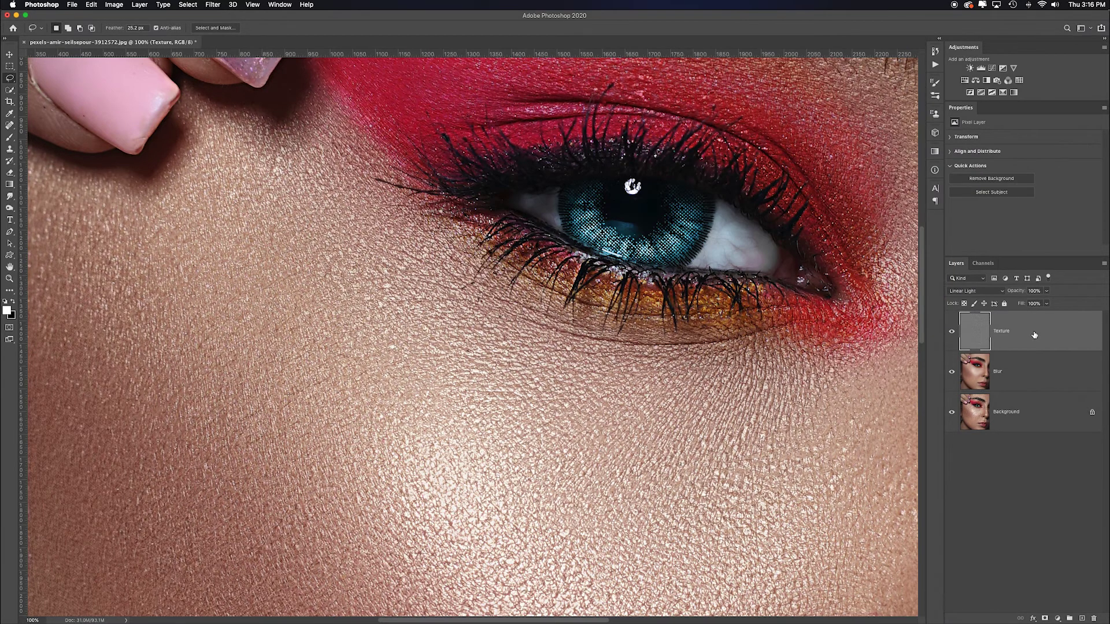
{"action": "key", "text": "super+j"}
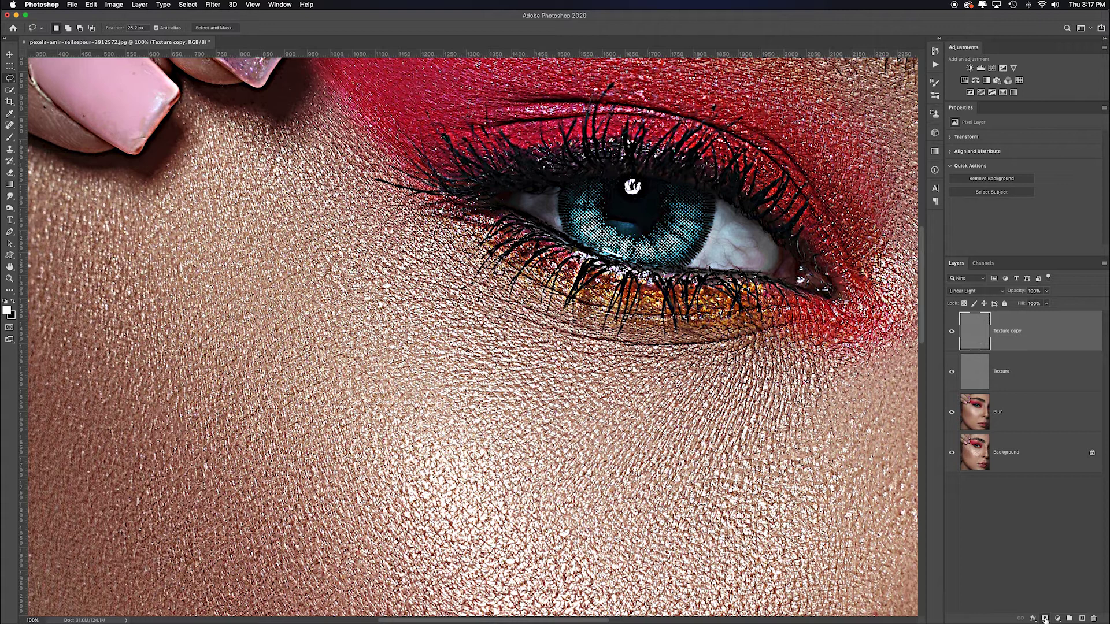
{"action": "left_click", "coordinate": [1045, 618], "text": "alt"}
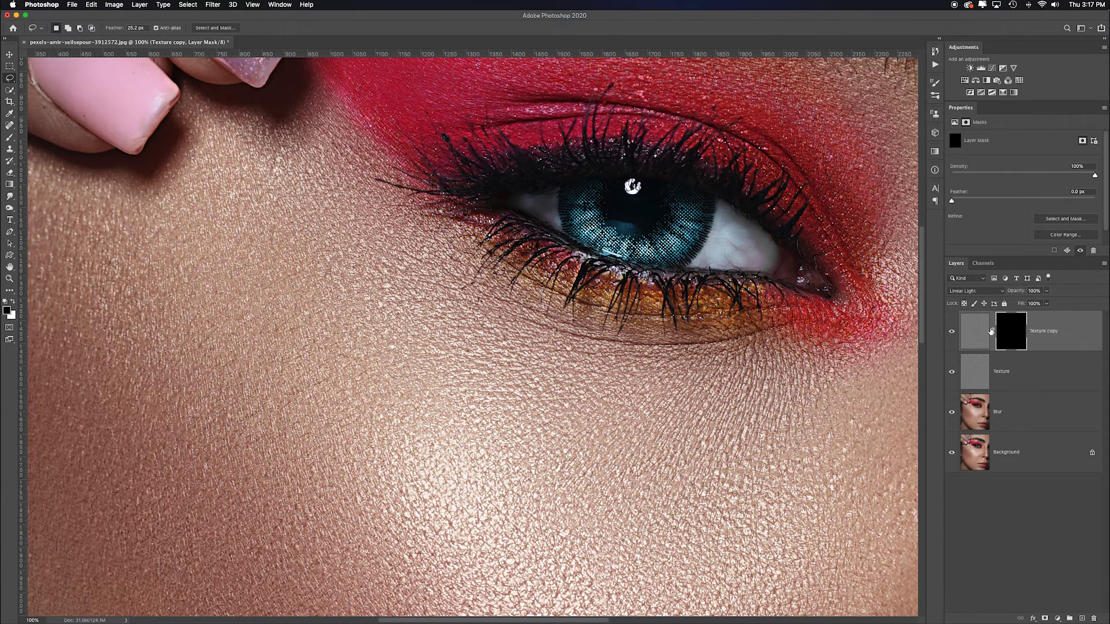
Hide the Texture copy layer and lower the original Texture layer's opacity to 50%
{"action": "left_click", "coordinate": [952, 334]}
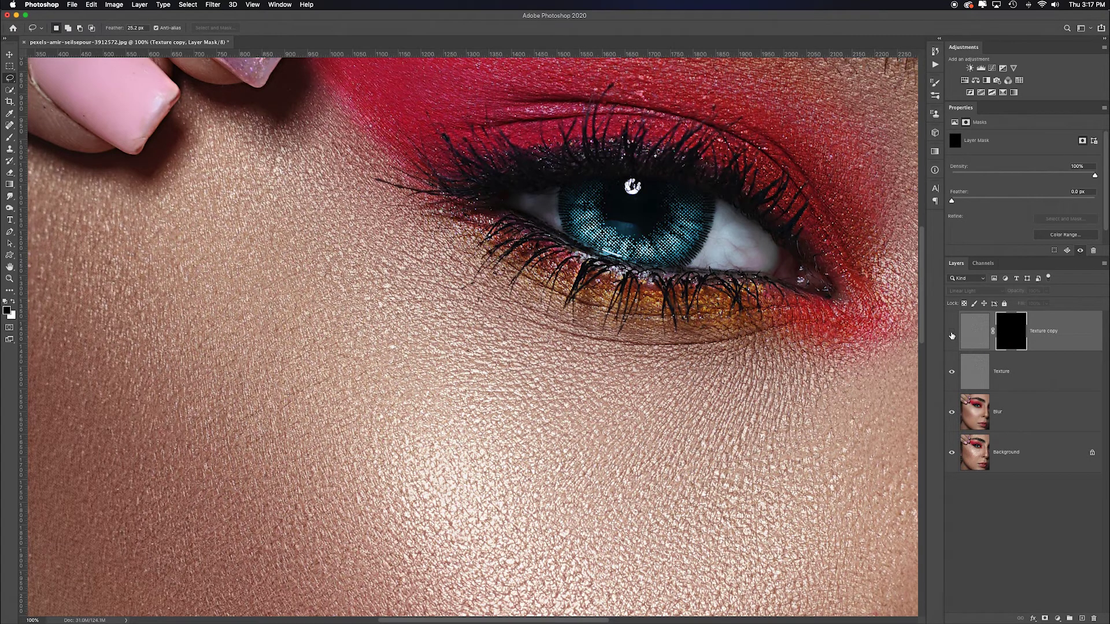
{"action": "left_click", "coordinate": [1033, 379]}
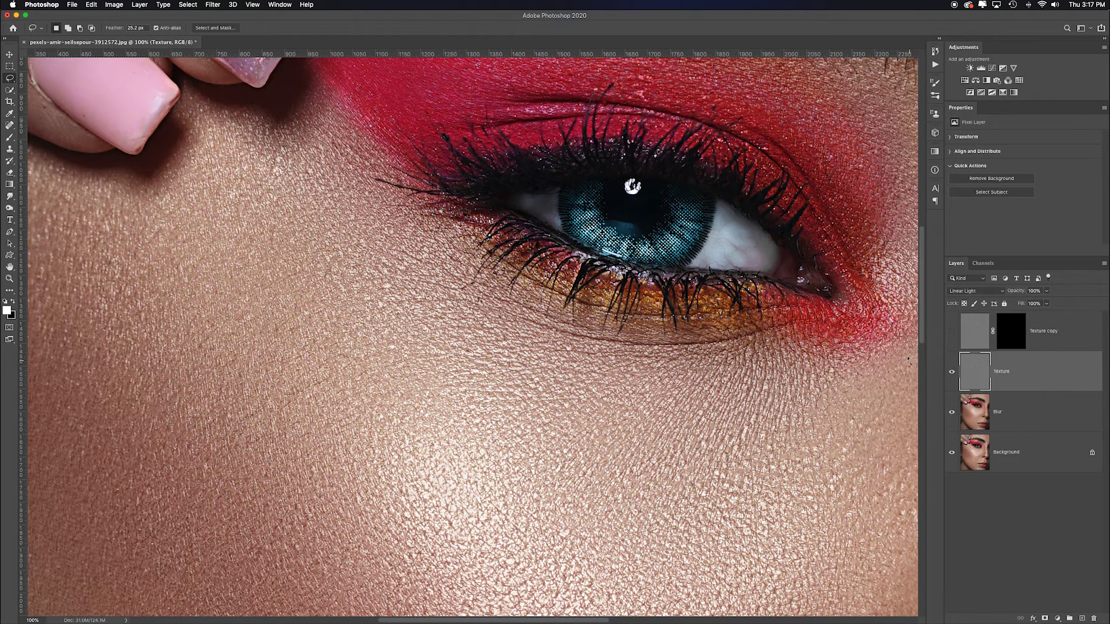
{"action": "left_click_drag", "start_coordinate": [1018, 293], "coordinate": [1017, 294]}
{"action": "left_click", "coordinate": [1017, 293]}
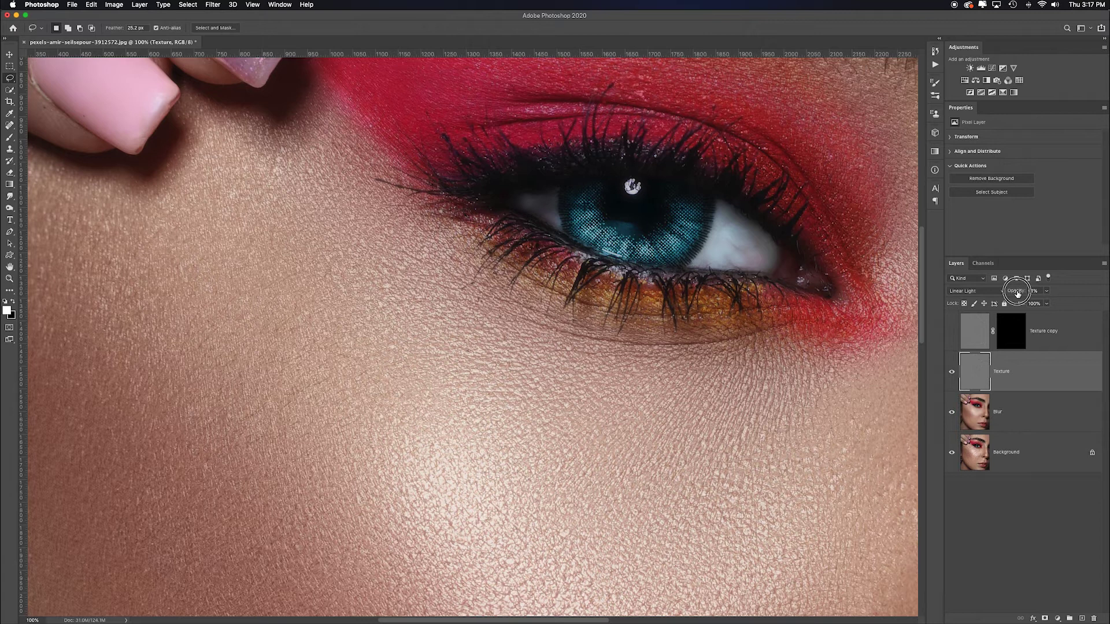
{"action": "left_click_drag", "start_coordinate": [1017, 293], "coordinate": [1015, 294]}
{"action": "left_click_drag", "start_coordinate": [1018, 295], "coordinate": [1017, 295]}
{"action": "key", "text": "super+0"}
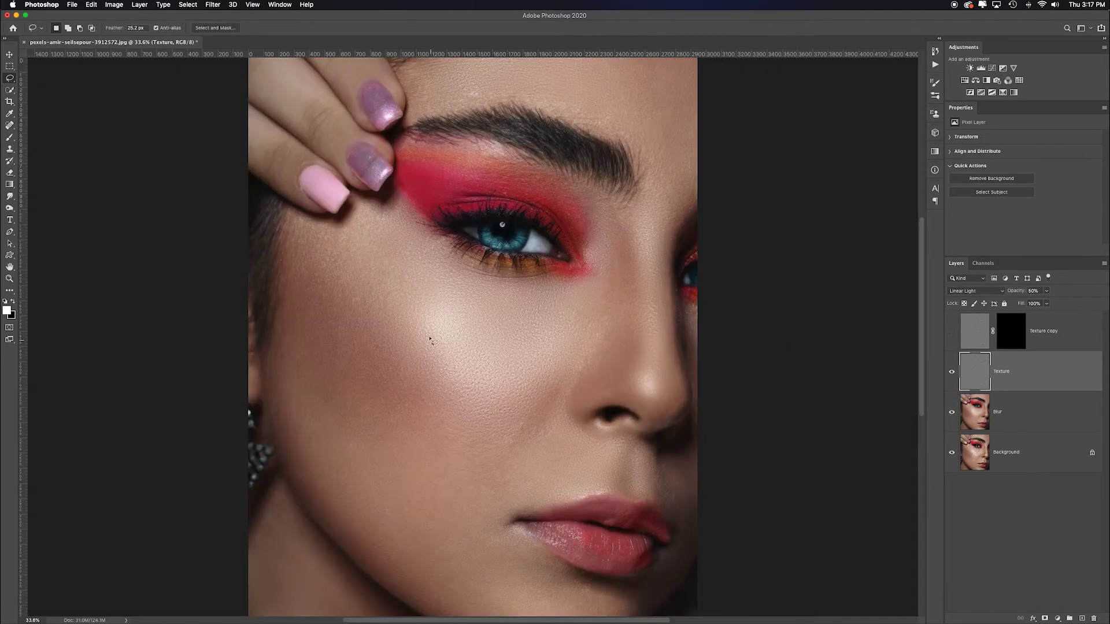
Try other opacity values on the Texture layer and settle on 40%
{"action": "key", "text": "5"}
{"action": "key", "text": "7"}
{"action": "key", "text": "super+1"}
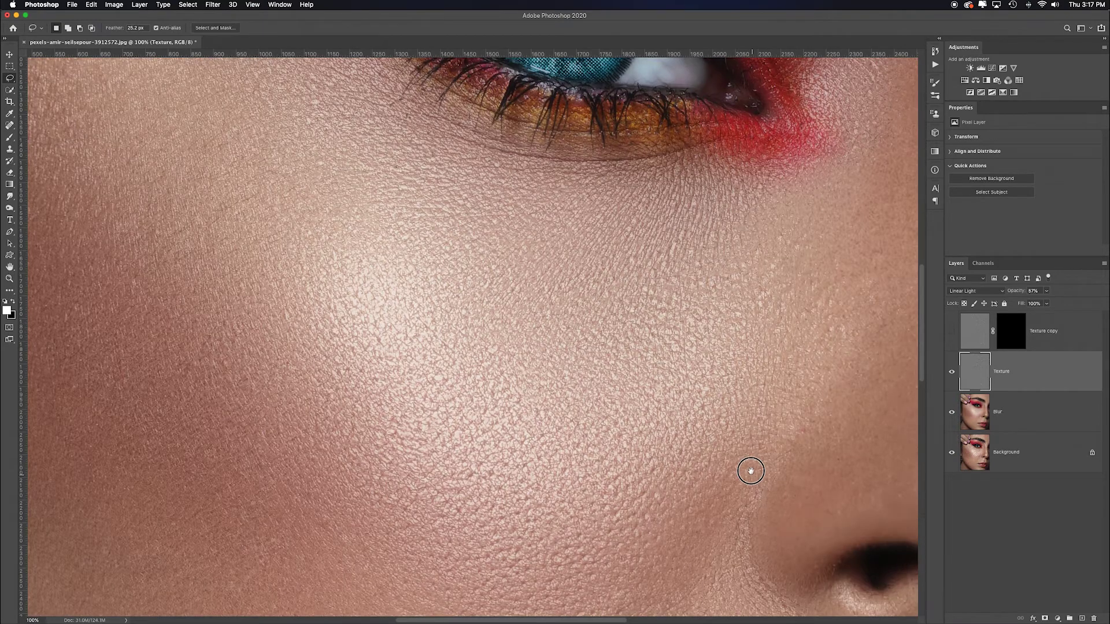
{"action": "left_click_drag", "start_coordinate": [750, 470], "coordinate": [565, 194]}
{"action": "key", "text": "4"}
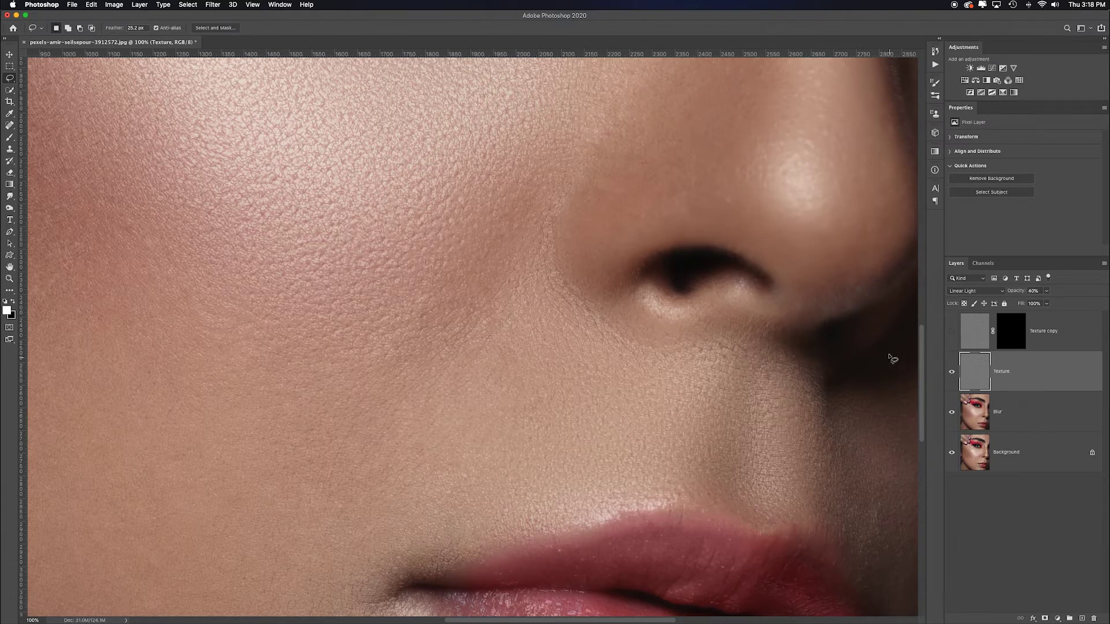
{"action": "key", "text": "super+0"}
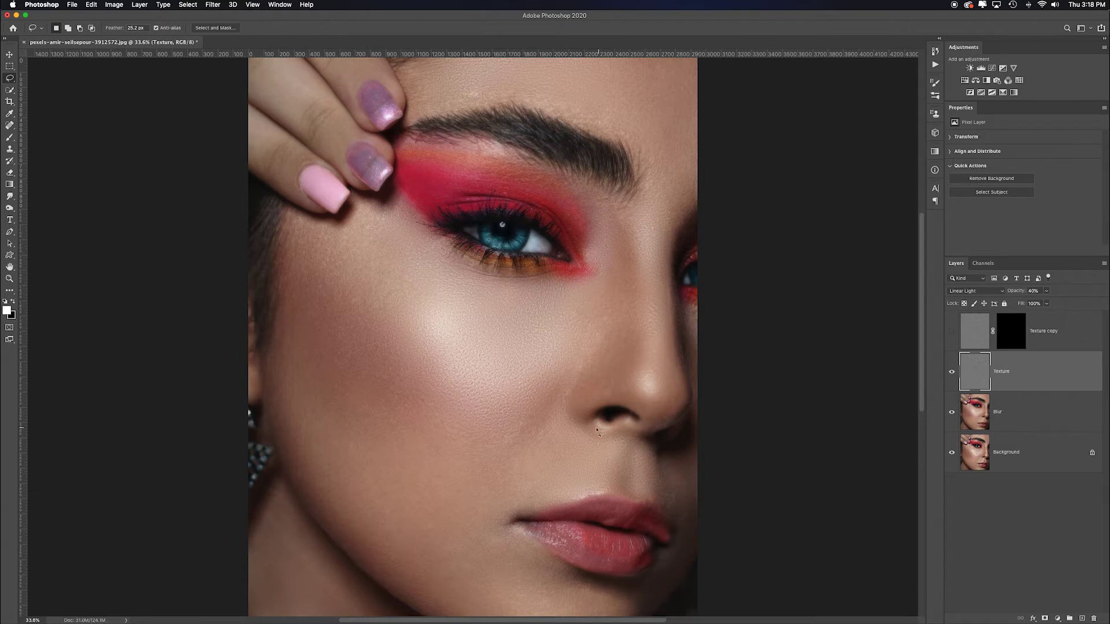
Show the Texture copy layer, target its mask, and set up the Brush with 60% opacity and a white foreground colour
{"action": "left_click", "coordinate": [951, 333]}
{"action": "left_click", "coordinate": [1013, 333]}
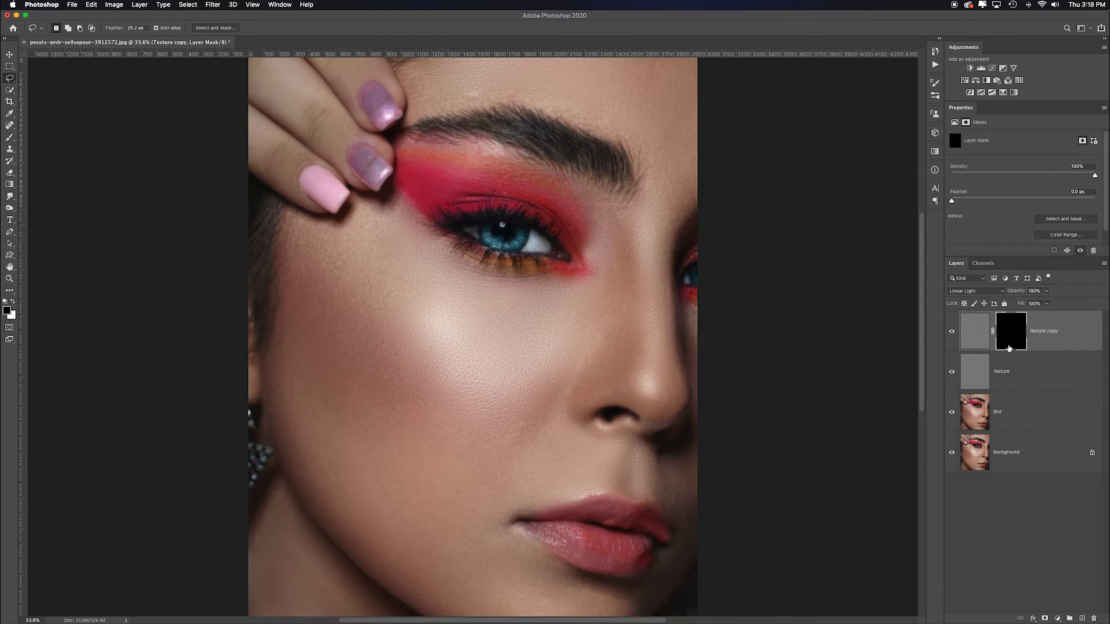
{"action": "key", "text": "b"}
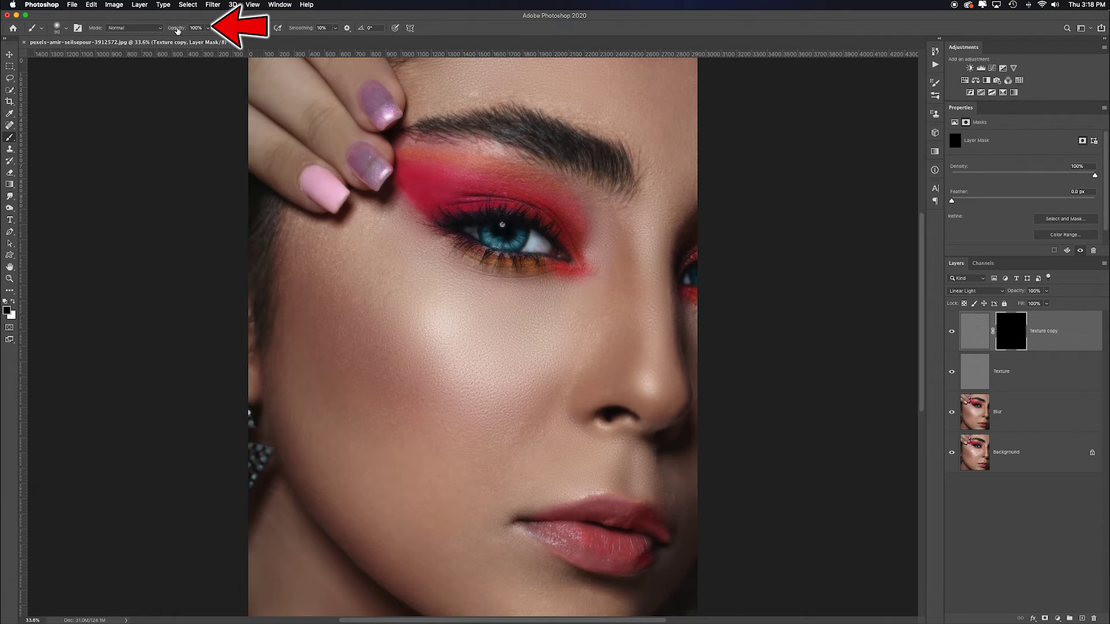
{"action": "left_click_drag", "start_coordinate": [178, 30], "coordinate": [159, 31]}
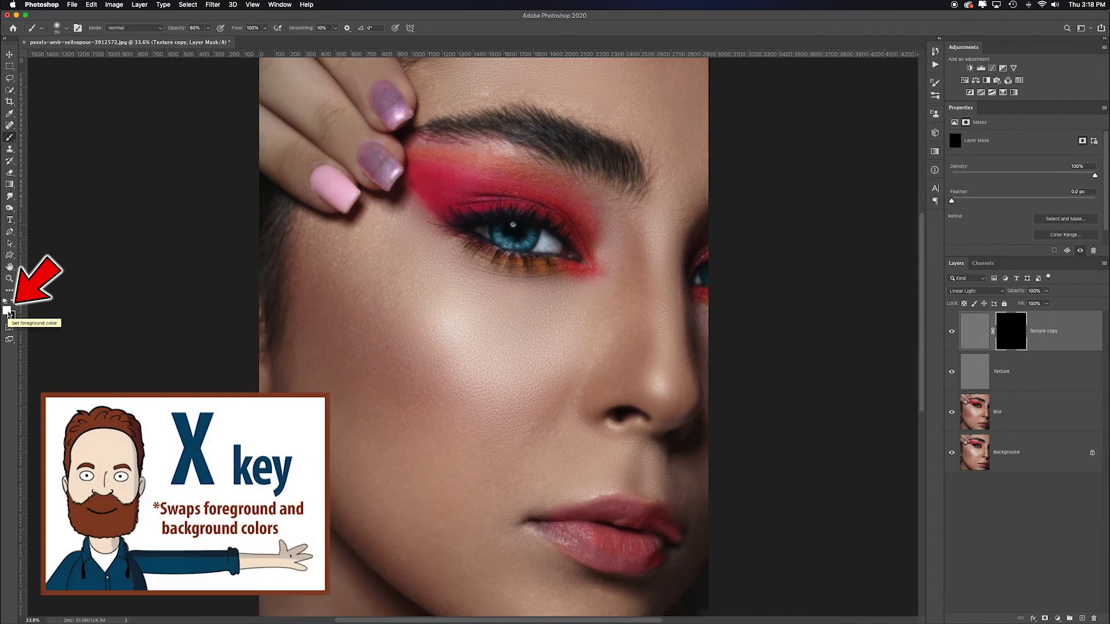
{"action": "key", "text": "x"}
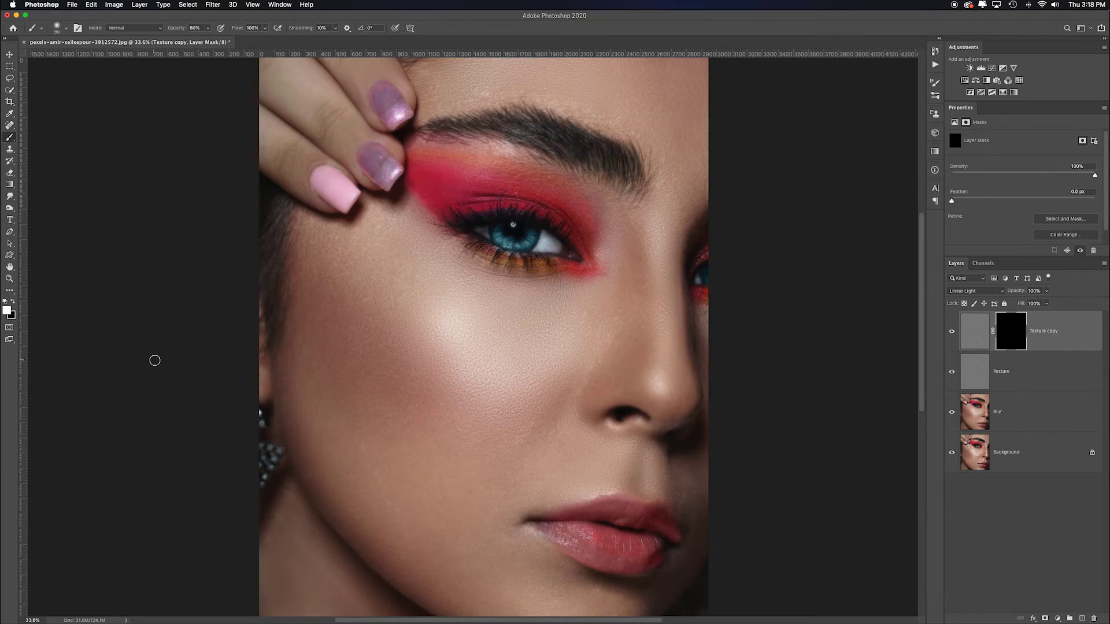
{"action": "key", "text": "bracketright"}
{"action": "key", "text": "bracketright"}
{"action": "key", "text": "bracketright"}
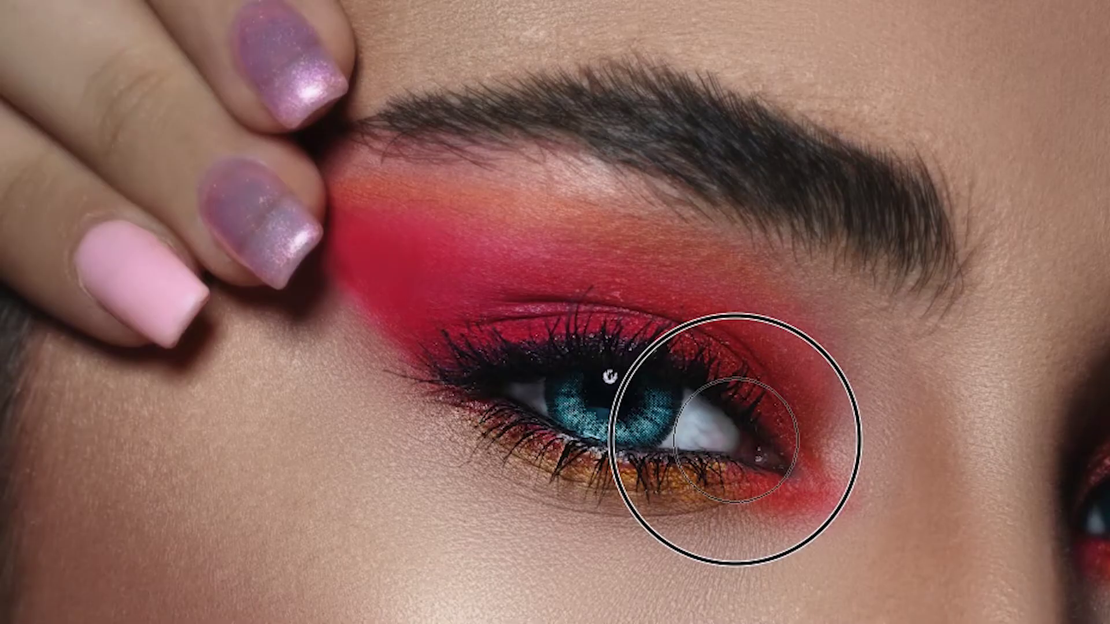
{"action": "key", "text": "bracketleft"}
{"action": "key", "text": "bracketleft"}
{"action": "key", "text": "bracketleft"}
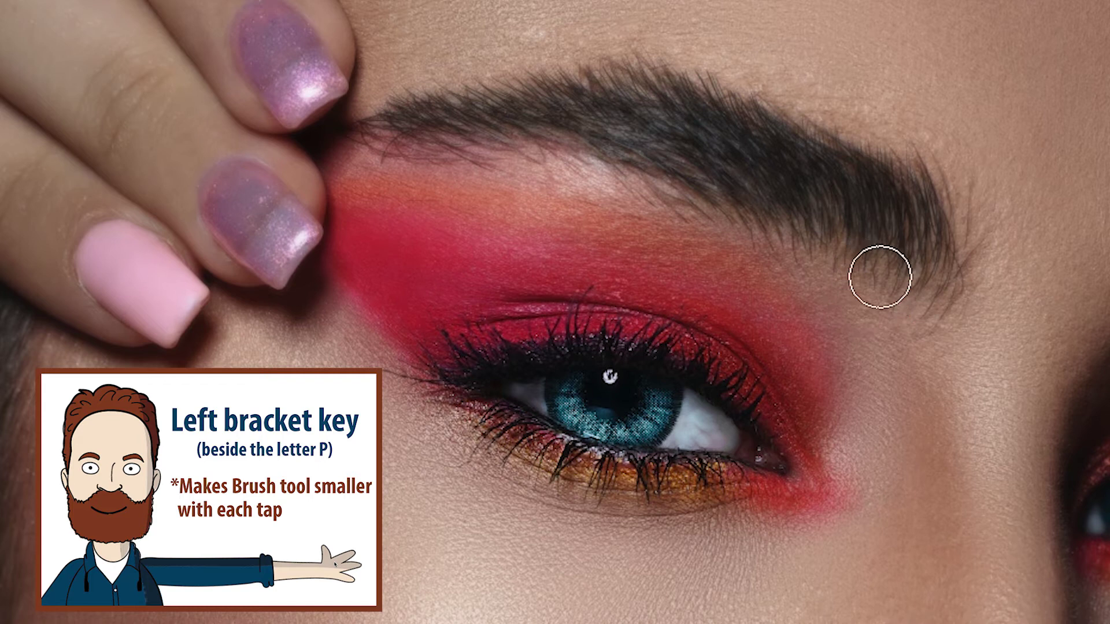
Enlarge the brush to 200 px and paint the Texture copy mask over the eyebrow, main eye and fingernails to restore their texture
{"action": "key", "text": "bracketright"}
{"action": "key", "text": "bracketright"}
{"action": "key", "text": "bracketright"}
{"action": "mouse_move", "coordinate": [832, 210]}
{"action": "left_mouse_down"}
{"action": "mouse_move", "coordinate": [743, 200]}
{"action": "mouse_move", "coordinate": [650, 150]}
{"action": "mouse_move", "coordinate": [751, 174]}
{"action": "mouse_move", "coordinate": [580, 115]}
{"action": "mouse_move", "coordinate": [731, 133]}
{"action": "mouse_move", "coordinate": [540, 92]}
{"action": "mouse_move", "coordinate": [388, 133]}
{"action": "mouse_move", "coordinate": [500, 126]}
{"action": "mouse_move", "coordinate": [630, 144]}
{"action": "mouse_move", "coordinate": [406, 131]}
{"action": "mouse_move", "coordinate": [664, 169]}
{"action": "mouse_move", "coordinate": [422, 118]}
{"action": "left_mouse_up"}
{"action": "mouse_move", "coordinate": [243, 79]}
{"action": "left_mouse_down"}
{"action": "mouse_move", "coordinate": [294, 89]}
{"action": "mouse_move", "coordinate": [277, 76]}
{"action": "mouse_move", "coordinate": [270, 47]}
{"action": "mouse_move", "coordinate": [281, 42]}
{"action": "mouse_move", "coordinate": [314, 84]}
{"action": "mouse_move", "coordinate": [281, 78]}
{"action": "mouse_move", "coordinate": [272, 52]}
{"action": "left_mouse_up"}
{"action": "mouse_move", "coordinate": [288, 249]}
{"action": "left_mouse_down"}
{"action": "mouse_move", "coordinate": [254, 203]}
{"action": "mouse_move", "coordinate": [262, 241]}
{"action": "left_mouse_up"}
{"action": "mouse_move", "coordinate": [161, 282]}
{"action": "left_mouse_down"}
{"action": "mouse_move", "coordinate": [134, 275]}
{"action": "mouse_move", "coordinate": [165, 297]}
{"action": "left_mouse_up"}
Paint the mask over the lips, partly visible far eye and nostril, and set the mask's density to 90%
{"action": "mouse_move", "coordinate": [635, 516]}
{"action": "left_mouse_down"}
{"action": "mouse_move", "coordinate": [539, 526]}
{"action": "mouse_move", "coordinate": [616, 562]}
{"action": "mouse_move", "coordinate": [630, 556]}
{"action": "mouse_move", "coordinate": [573, 526]}
{"action": "mouse_move", "coordinate": [640, 560]}
{"action": "mouse_move", "coordinate": [668, 534]}
{"action": "mouse_move", "coordinate": [634, 516]}
{"action": "mouse_move", "coordinate": [600, 522]}
{"action": "mouse_move", "coordinate": [640, 537]}
{"action": "mouse_move", "coordinate": [613, 529]}
{"action": "left_mouse_up"}
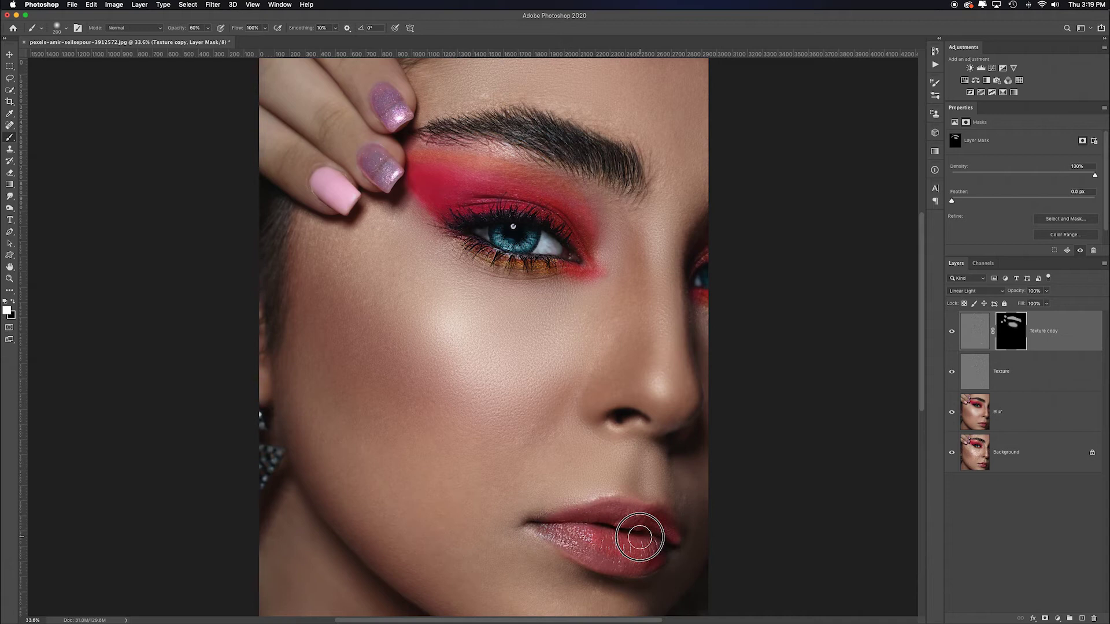
{"action": "mouse_move", "coordinate": [711, 290]}
{"action": "left_mouse_down"}
{"action": "mouse_move", "coordinate": [707, 253]}
{"action": "mouse_move", "coordinate": [716, 305]}
{"action": "left_mouse_up"}
{"action": "mouse_move", "coordinate": [629, 416]}
{"action": "left_mouse_down"}
{"action": "mouse_move", "coordinate": [616, 419]}
{"action": "mouse_move", "coordinate": [635, 417]}
{"action": "left_mouse_up"}
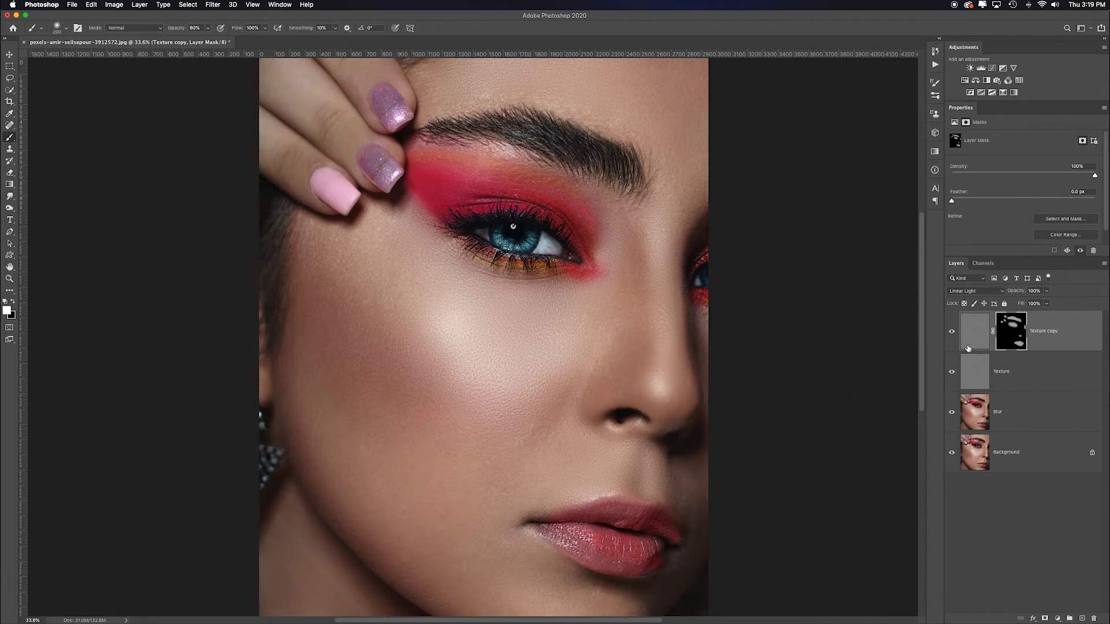
{"action": "scroll", "coordinate": [909, 210], "scroll_direction": "down", "scroll_amount": 2}
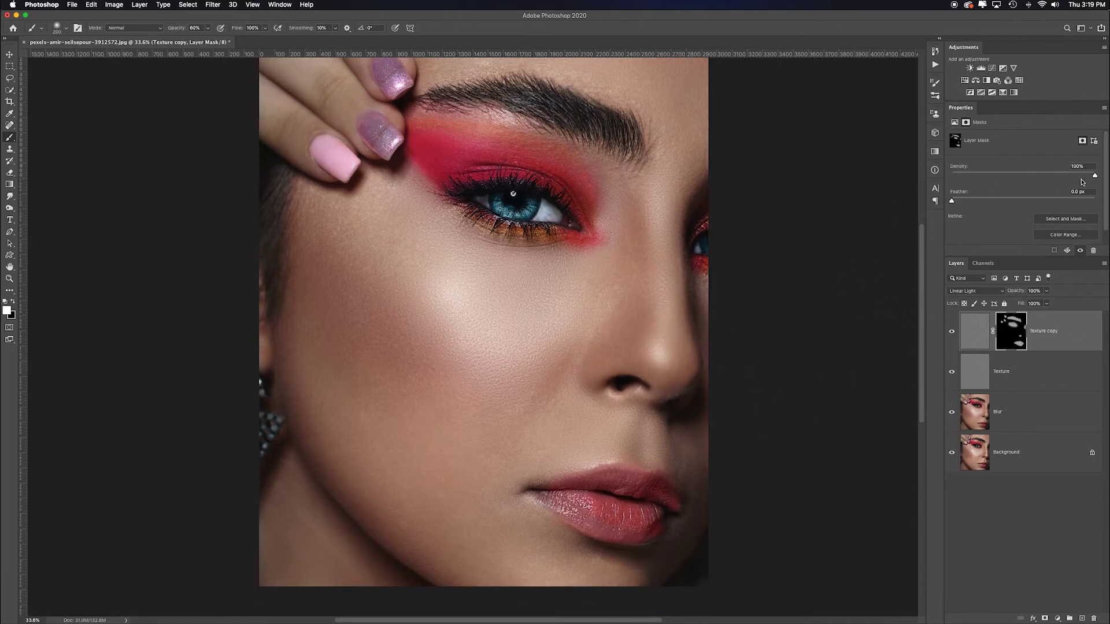
{"action": "left_click_drag", "start_coordinate": [1097, 180], "coordinate": [1083, 179]}
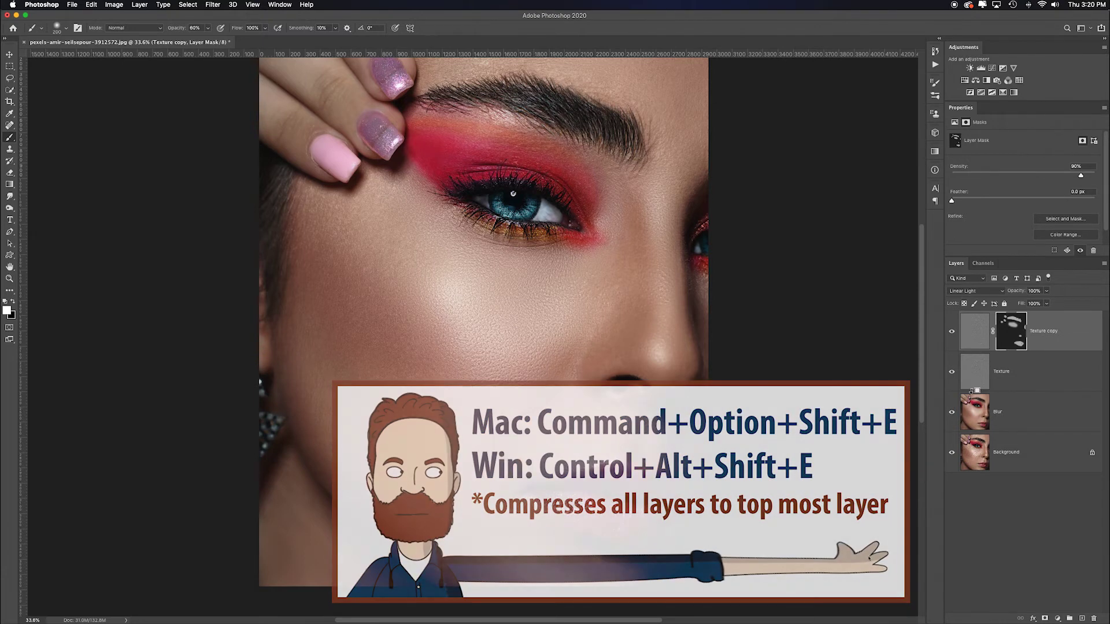
Stamp all visible layers onto a new top layer, and group and hide the Texture copy, Texture and Blur layers
{"action": "key", "text": "alt+shift+super+e"}
{"action": "left_click", "coordinate": [1080, 372]}
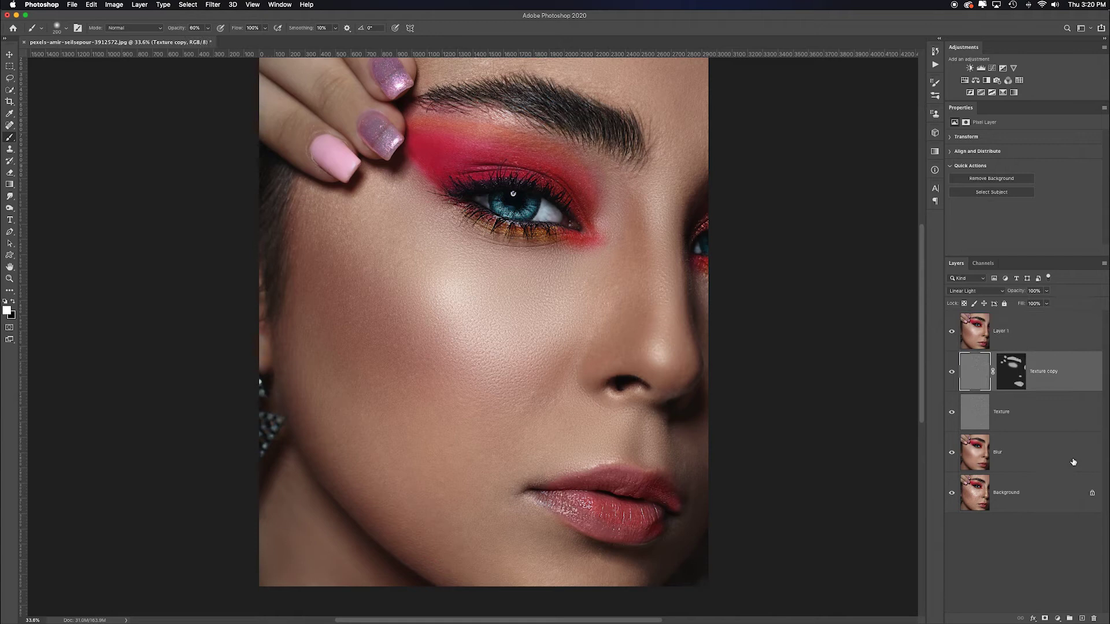
{"action": "left_click", "coordinate": [1073, 462], "text": "shift"}
{"action": "key", "text": "super+g"}
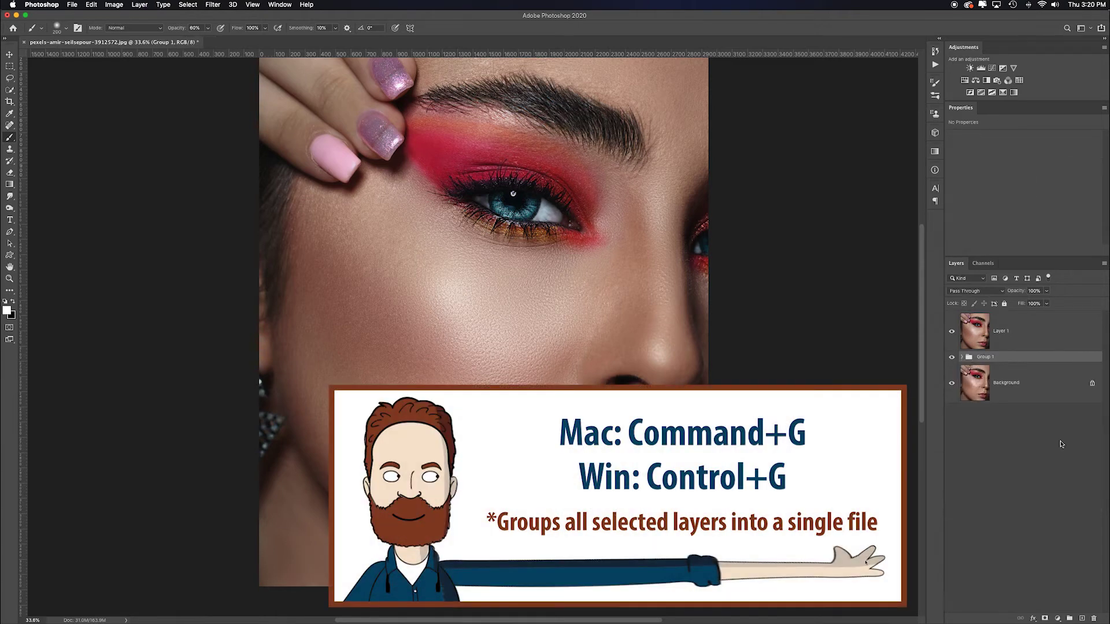
{"action": "left_click", "coordinate": [951, 357]}
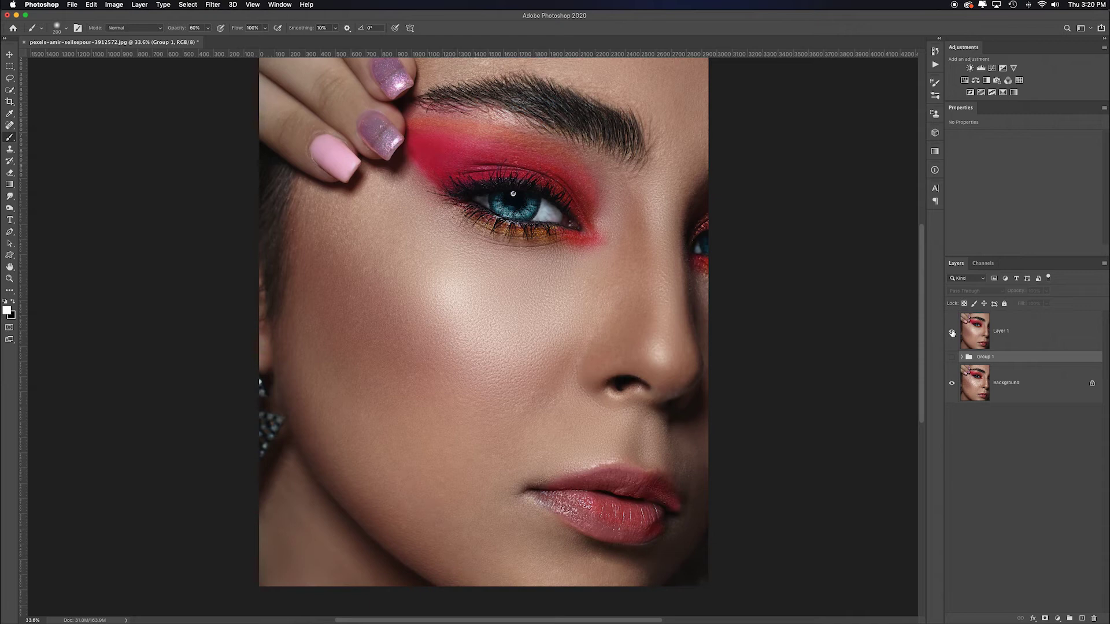
Compare the retouched Layer 1 with the original Background, both over the whole face and at 100% around the eye
{"action": "left_click", "coordinate": [952, 333]}
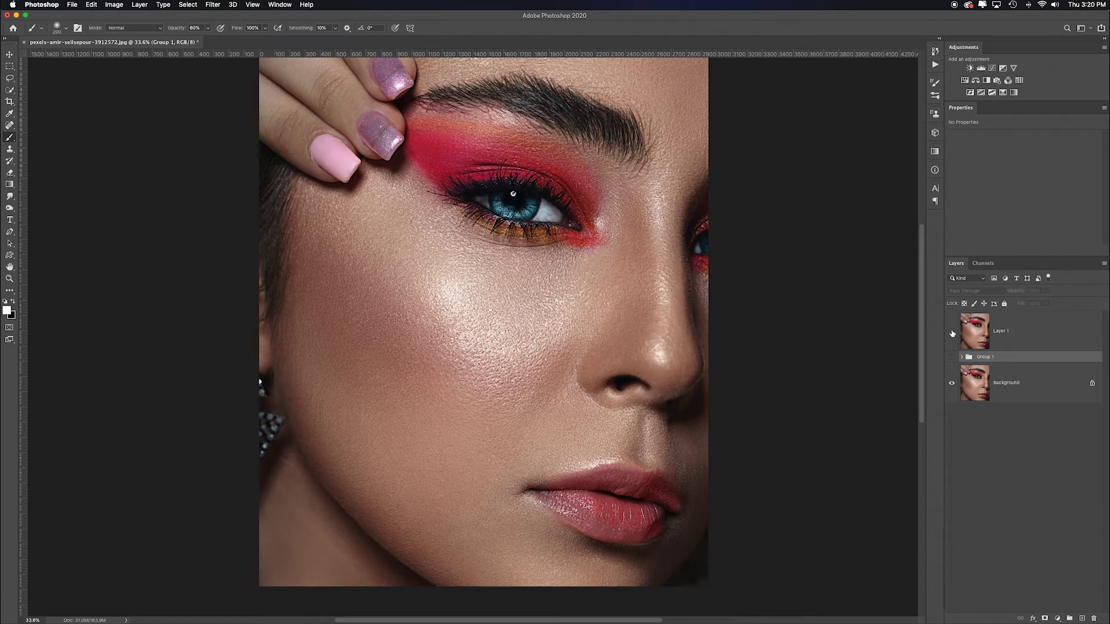
{"action": "left_click", "coordinate": [952, 333]}
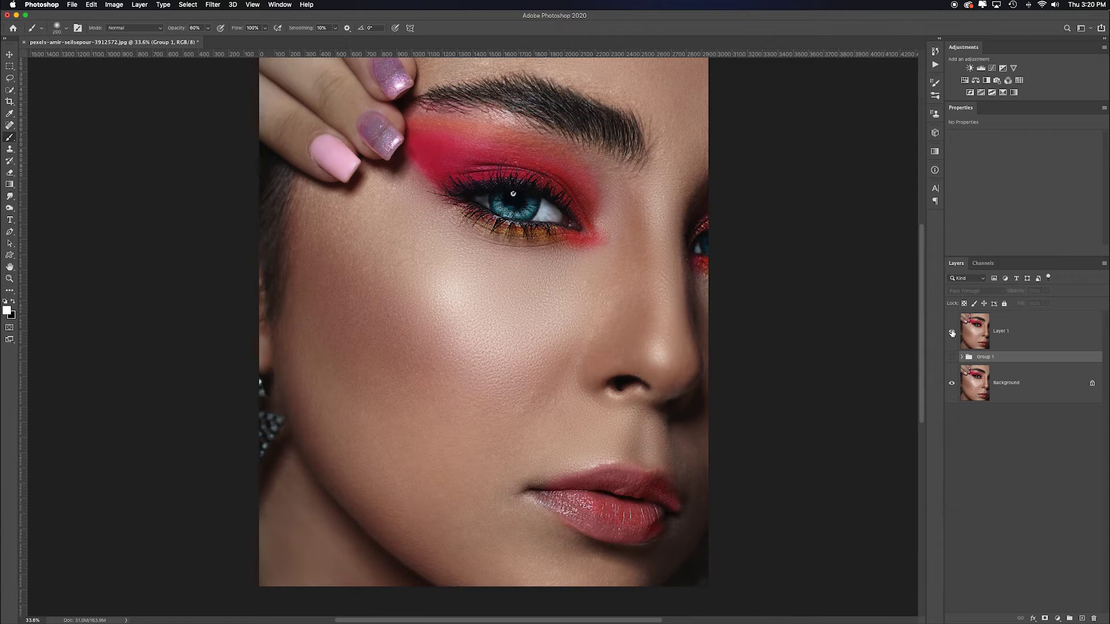
{"action": "key", "text": "super+1"}
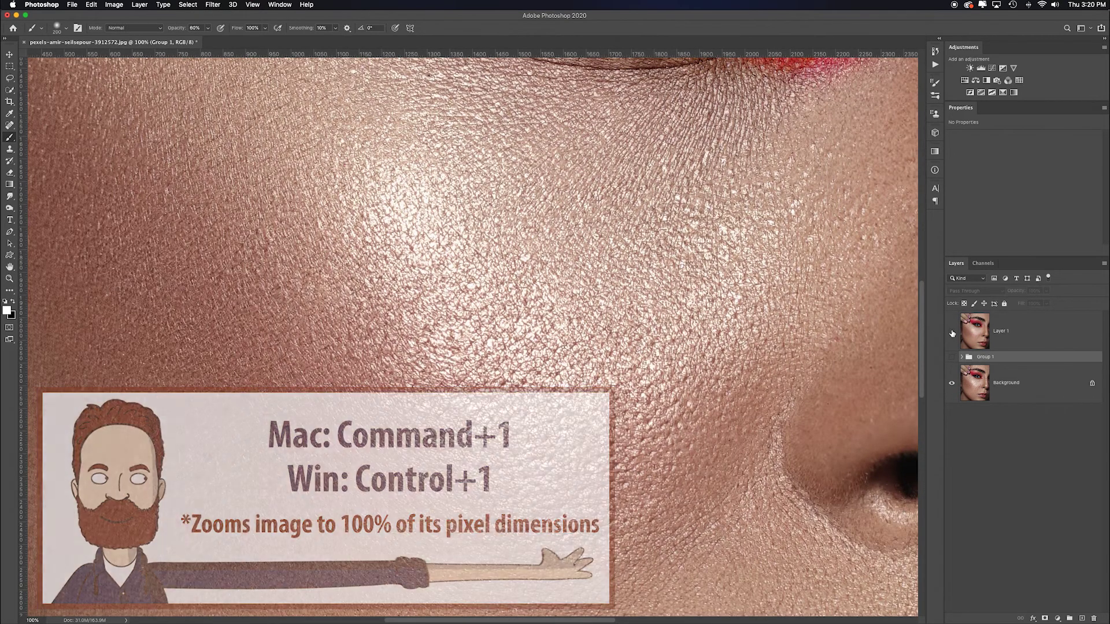
{"action": "left_click_drag", "start_coordinate": [774, 203], "coordinate": [640, 476]}
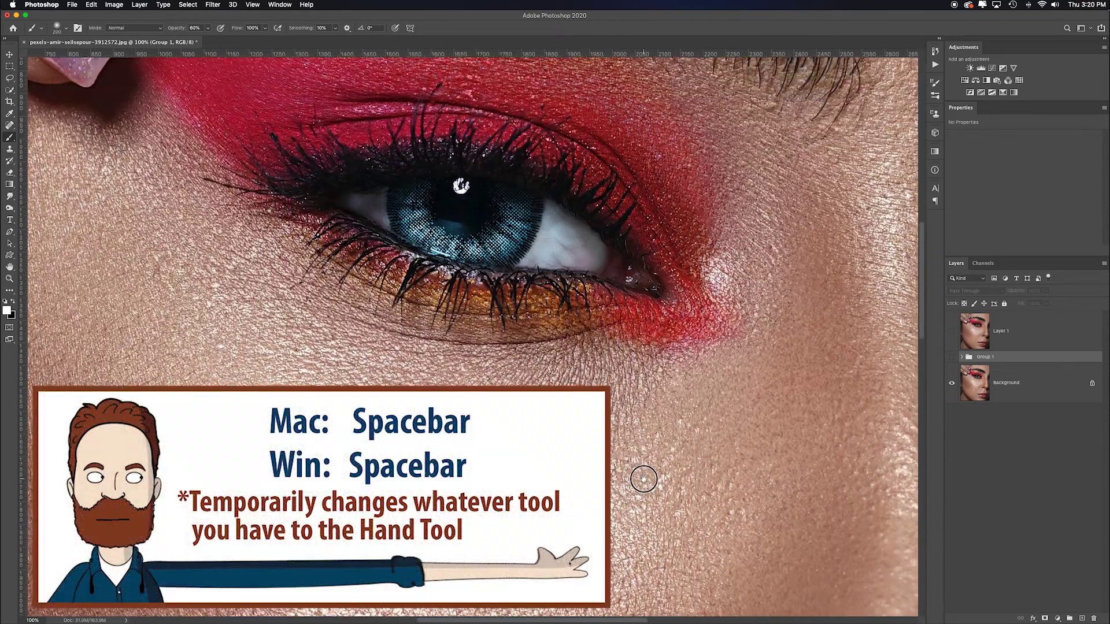
{"action": "left_click", "coordinate": [952, 332]}
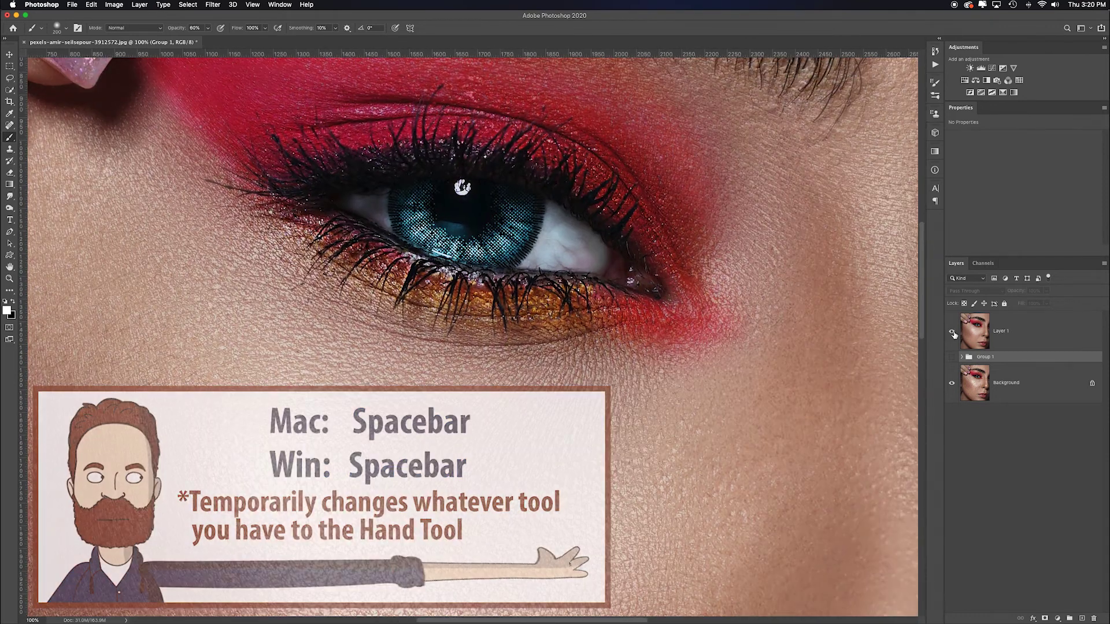
{"action": "key", "text": "super+0"}
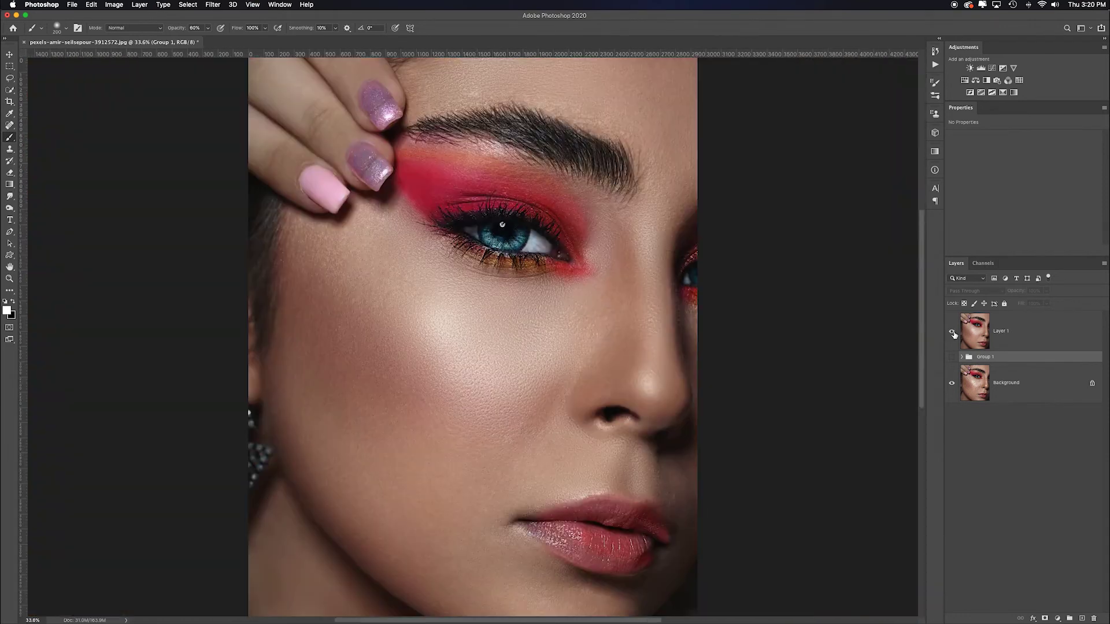
Try a default Black & White adjustment layer above Layer 1 and delete it
{"action": "left_click", "coordinate": [1065, 341]}
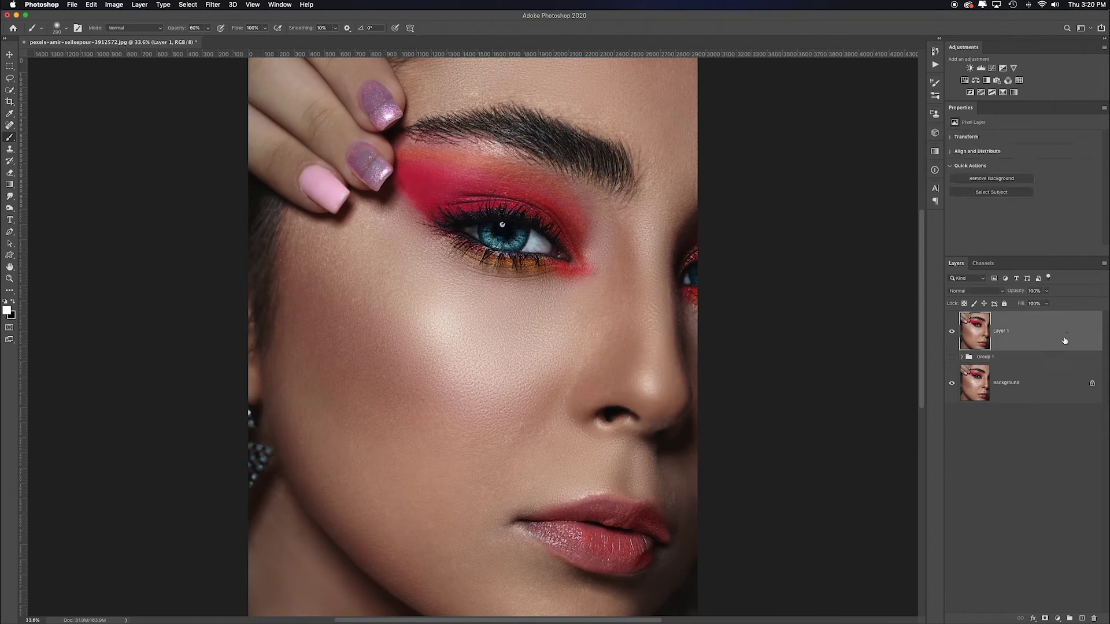
{"action": "left_click", "coordinate": [987, 81]}
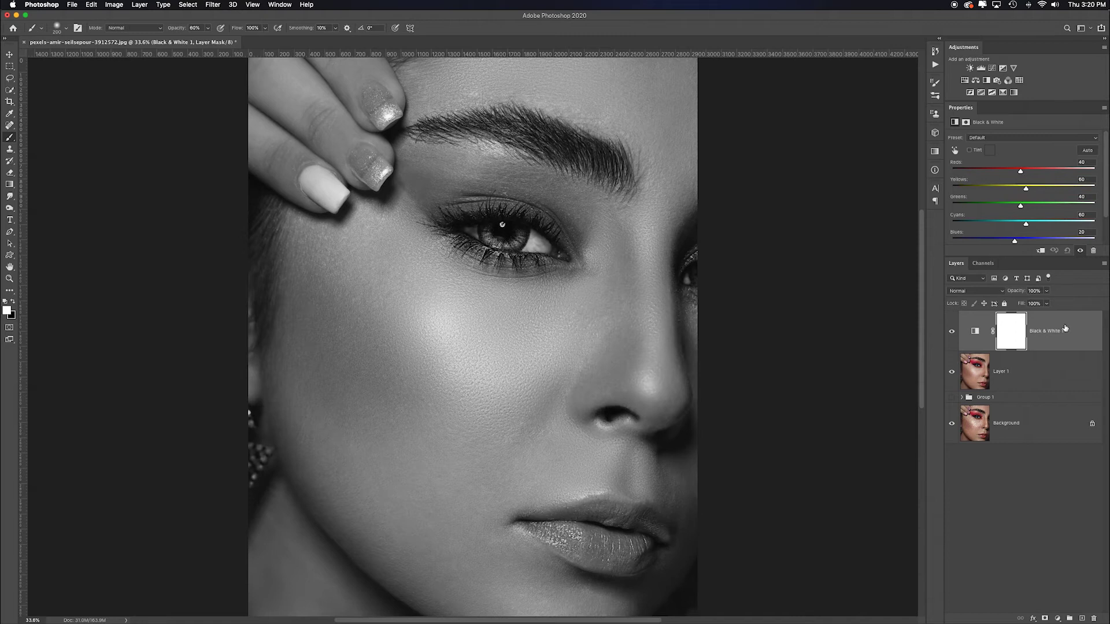
{"action": "key", "text": "Delete"}
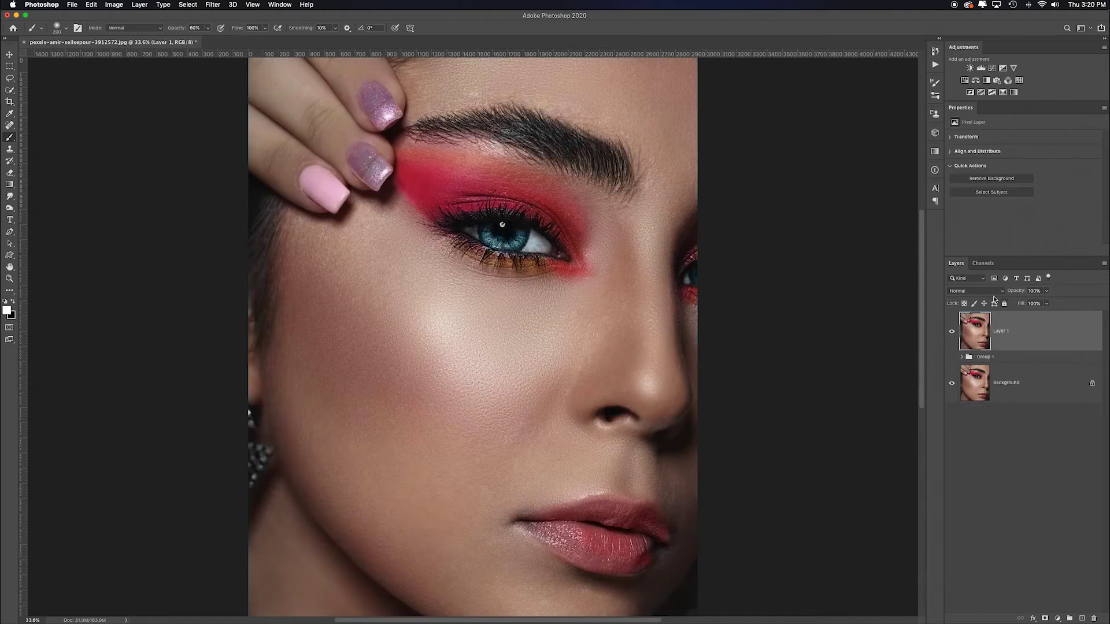
Examine the portrait in the Red, Green and Blue channels individually and return to the full-colour layer view
{"action": "left_click", "coordinate": [984, 264]}
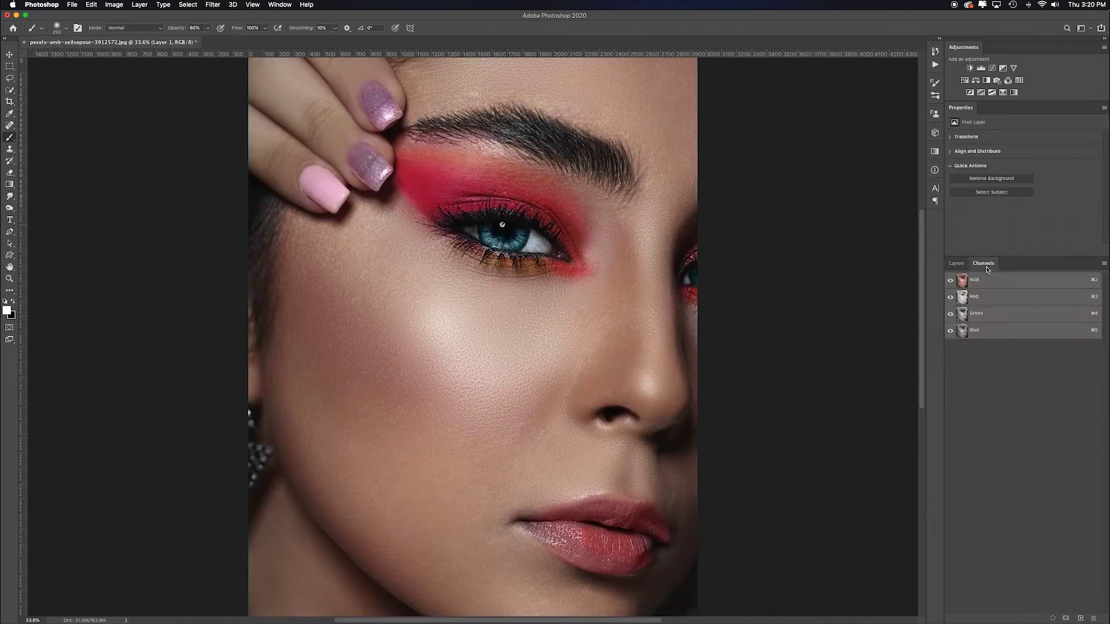
{"action": "left_click", "coordinate": [1016, 299]}
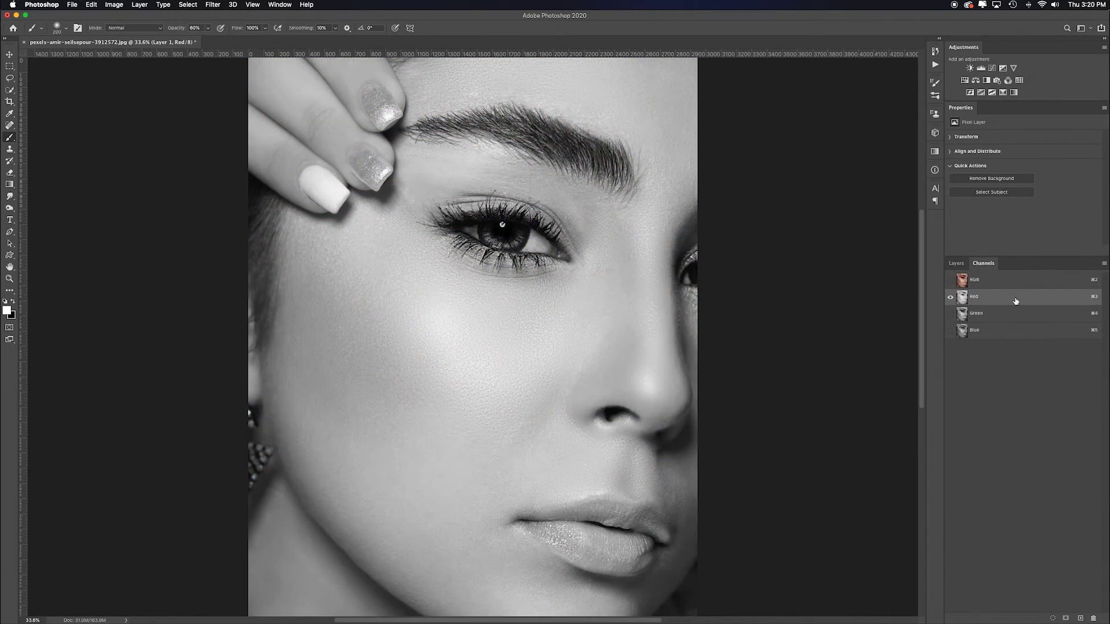
{"action": "left_click", "coordinate": [1020, 315]}
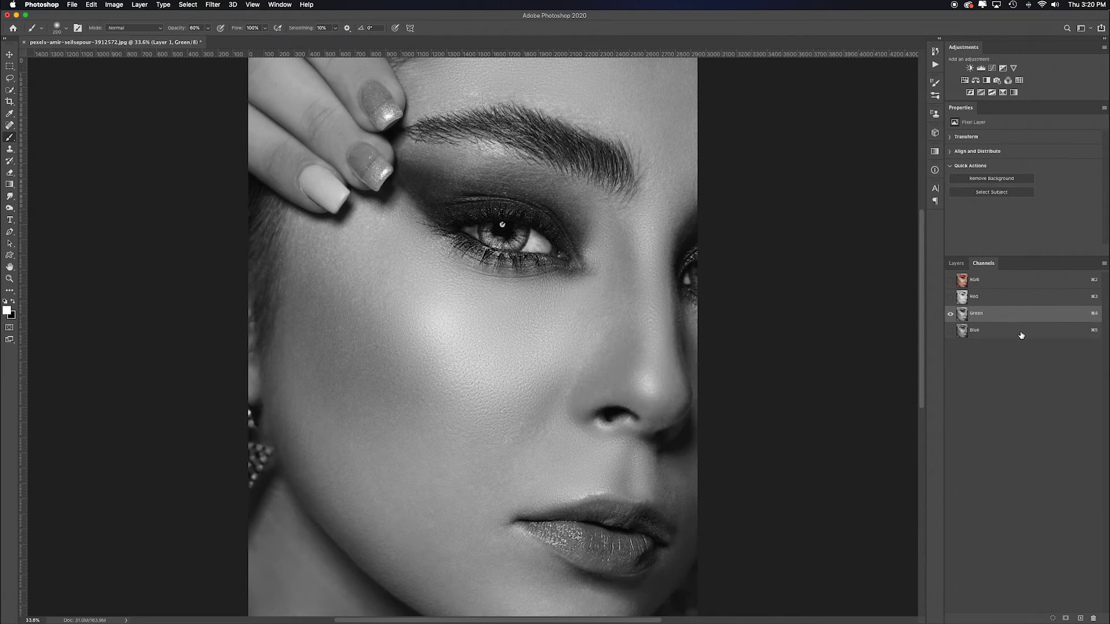
{"action": "left_click", "coordinate": [1022, 335]}
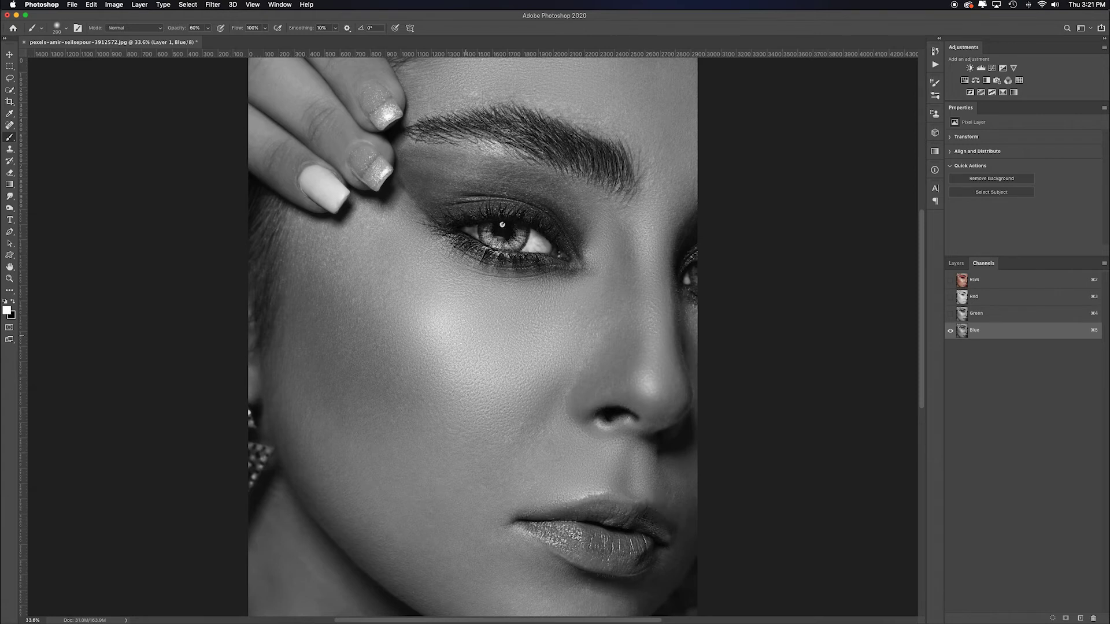
{"action": "left_click", "coordinate": [999, 301]}
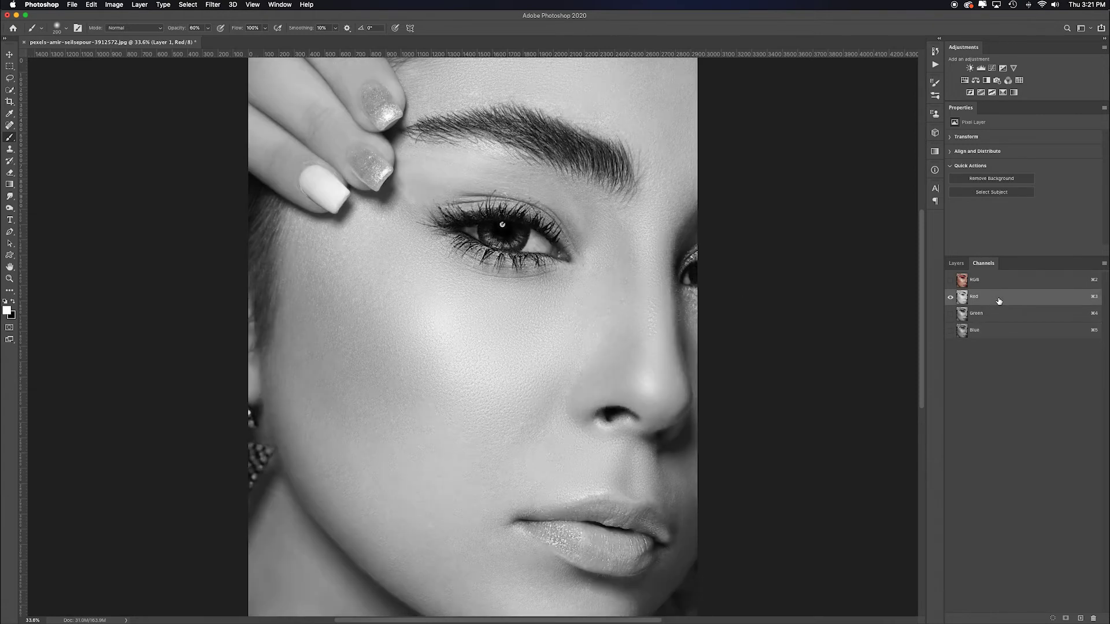
{"action": "left_click", "coordinate": [951, 281]}
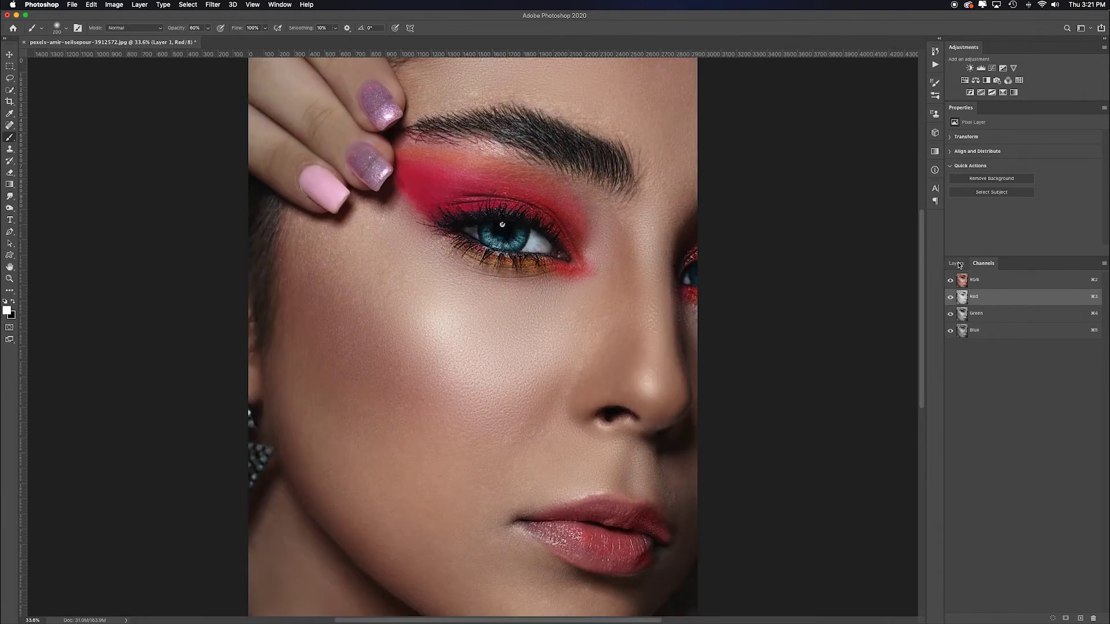
{"action": "left_click", "coordinate": [962, 265]}
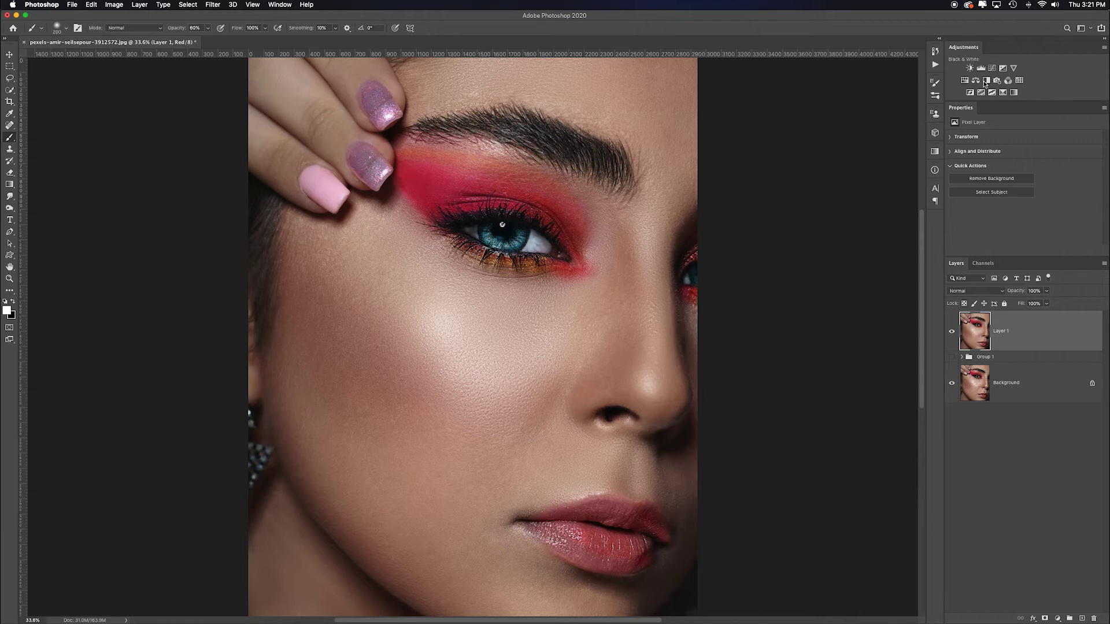
Add a Black & White adjustment above Layer 1 with Reds at 104 and Yellows at 109
{"action": "left_click", "coordinate": [988, 81]}
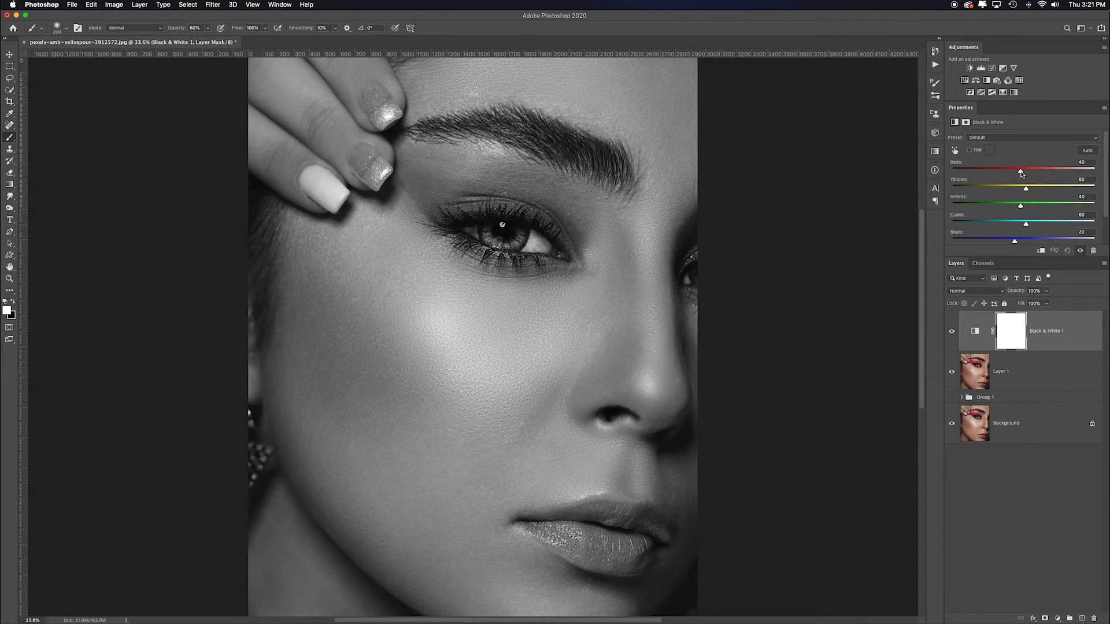
{"action": "scroll", "coordinate": [1021, 173], "scroll_direction": "down", "scroll_amount": 1}
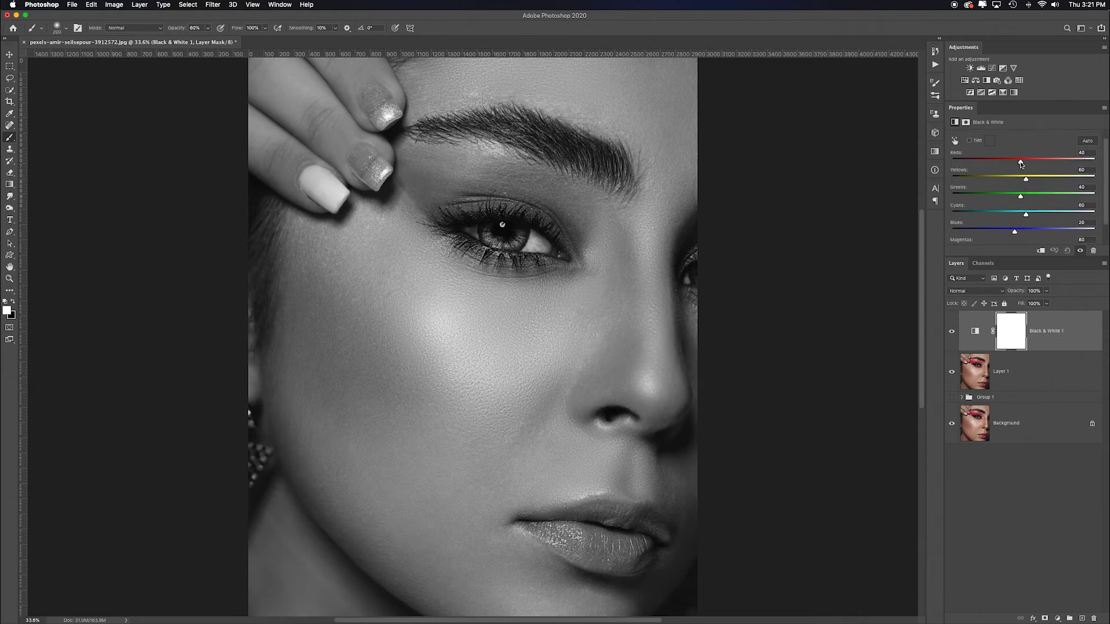
{"action": "mouse_move", "coordinate": [1021, 164]}
{"action": "left_mouse_down"}
{"action": "mouse_move", "coordinate": [1045, 162]}
{"action": "mouse_move", "coordinate": [1044, 180]}
{"action": "mouse_move", "coordinate": [1039, 163]}
{"action": "left_mouse_up"}
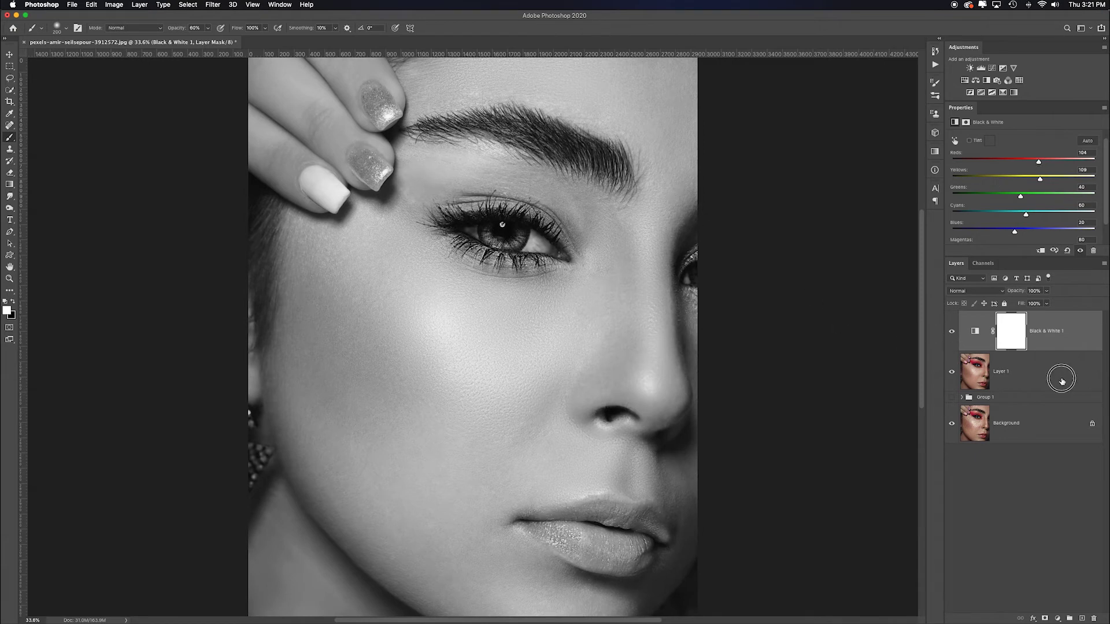
Duplicate Layer 1 to the top of the stack and add a Black & White adjustment above it with Reds at 1
{"action": "left_click", "coordinate": [1025, 373]}
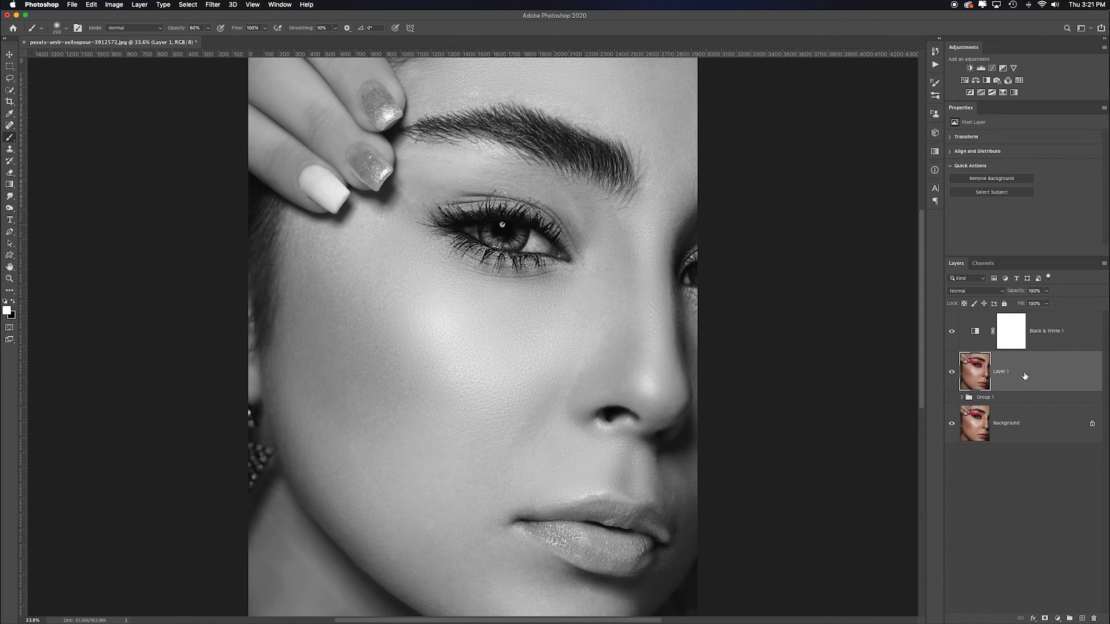
{"action": "left_click", "coordinate": [1039, 382]}
{"action": "left_click_drag", "start_coordinate": [1039, 381], "coordinate": [1044, 319]}
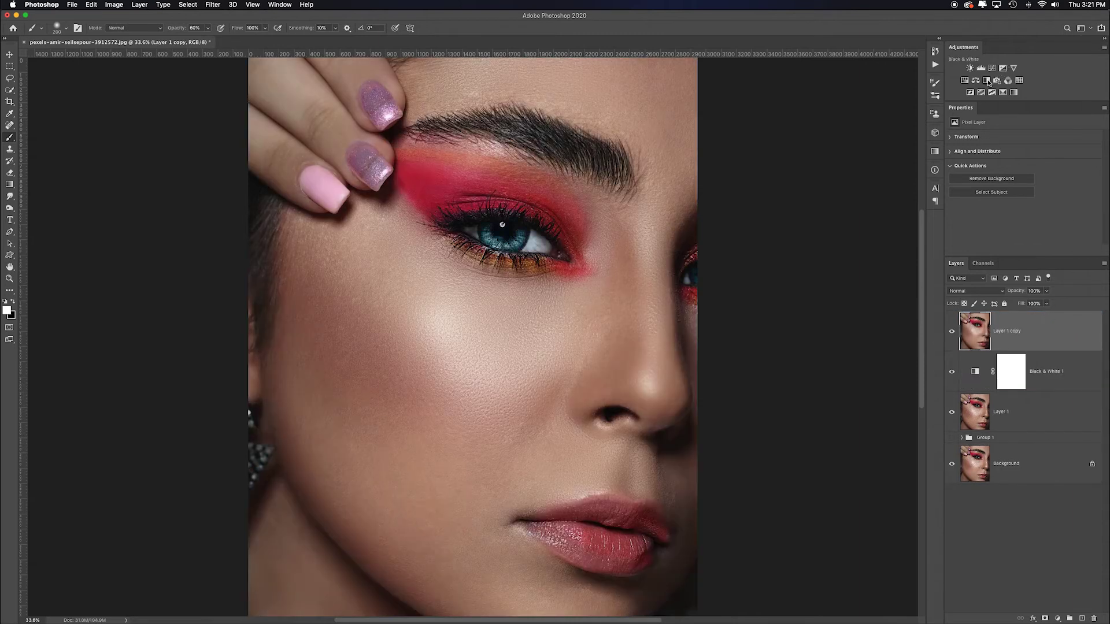
{"action": "left_click", "coordinate": [987, 81]}
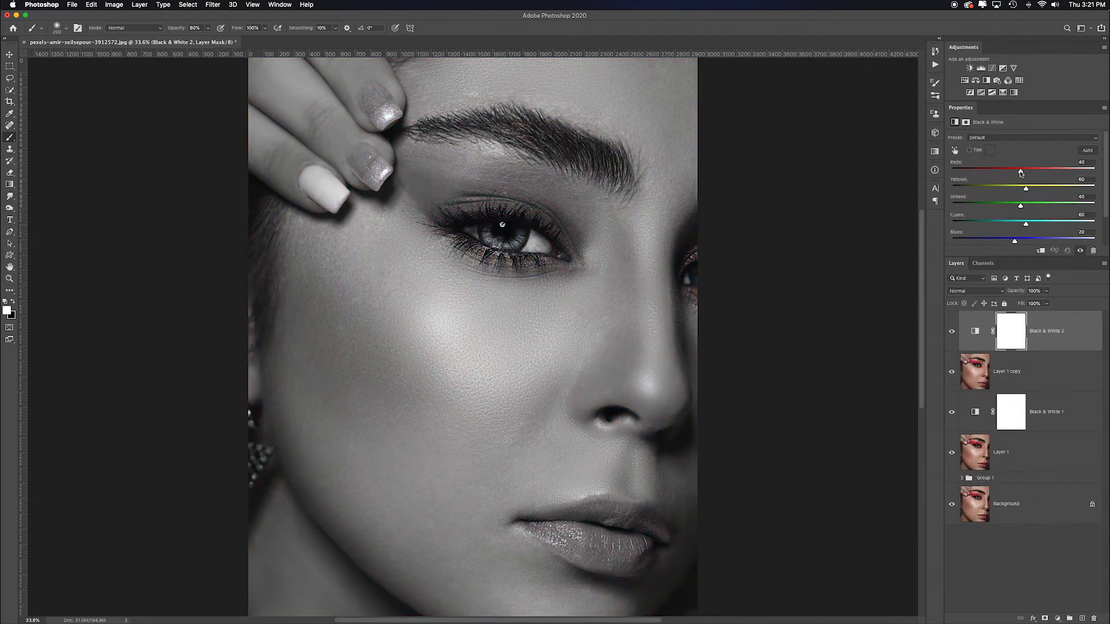
{"action": "mouse_move", "coordinate": [1022, 173]}
{"action": "left_mouse_down"}
{"action": "mouse_move", "coordinate": [997, 172]}
{"action": "mouse_move", "coordinate": [1009, 172]}
{"action": "left_mouse_up"}
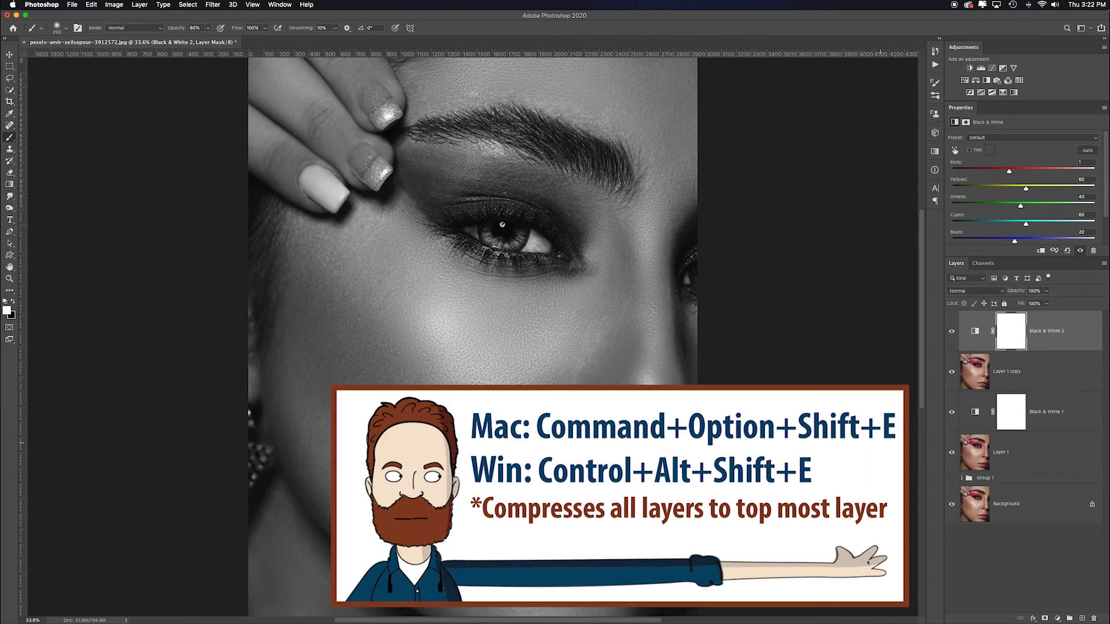
Stamp the visible result onto a new top layer, group Black & White 2 with Layer 1 copy, and hide both the group and stamped layer
{"action": "key", "text": "super+alt+shift+e"}
{"action": "left_click", "coordinate": [1055, 379]}
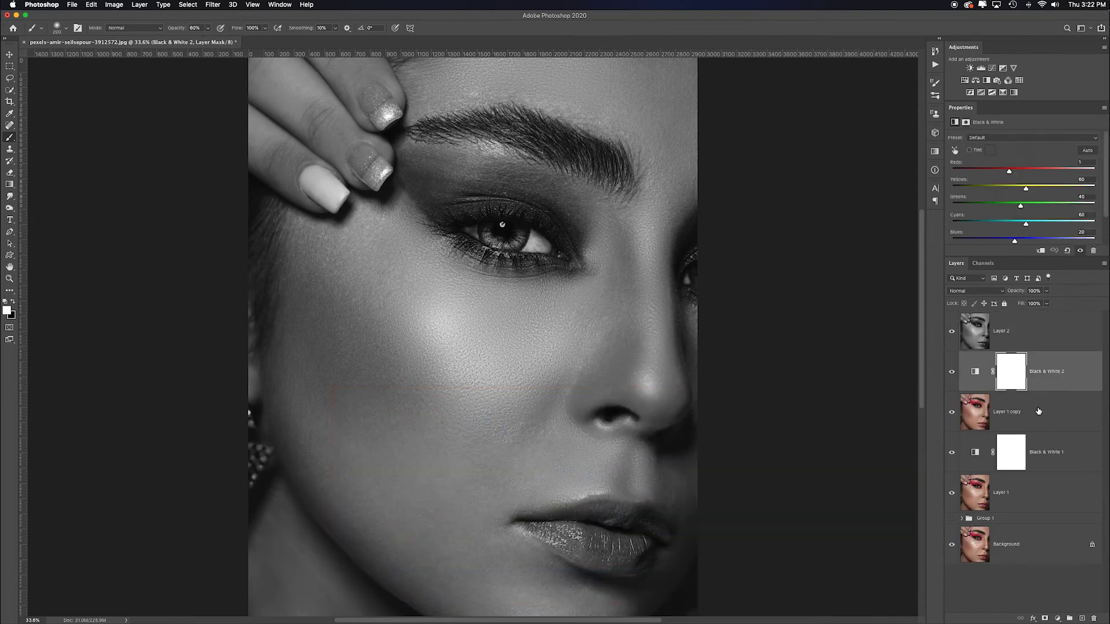
{"action": "left_click", "coordinate": [1040, 412]}
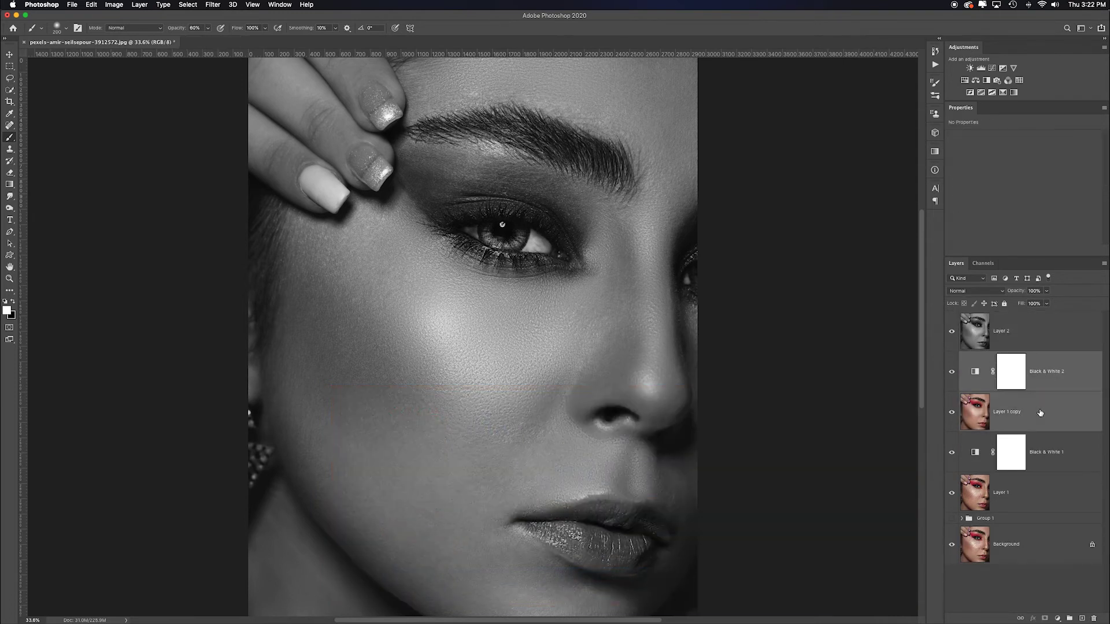
{"action": "key", "text": "super+g"}
{"action": "left_click", "coordinate": [952, 358]}
{"action": "left_click", "coordinate": [951, 331]}
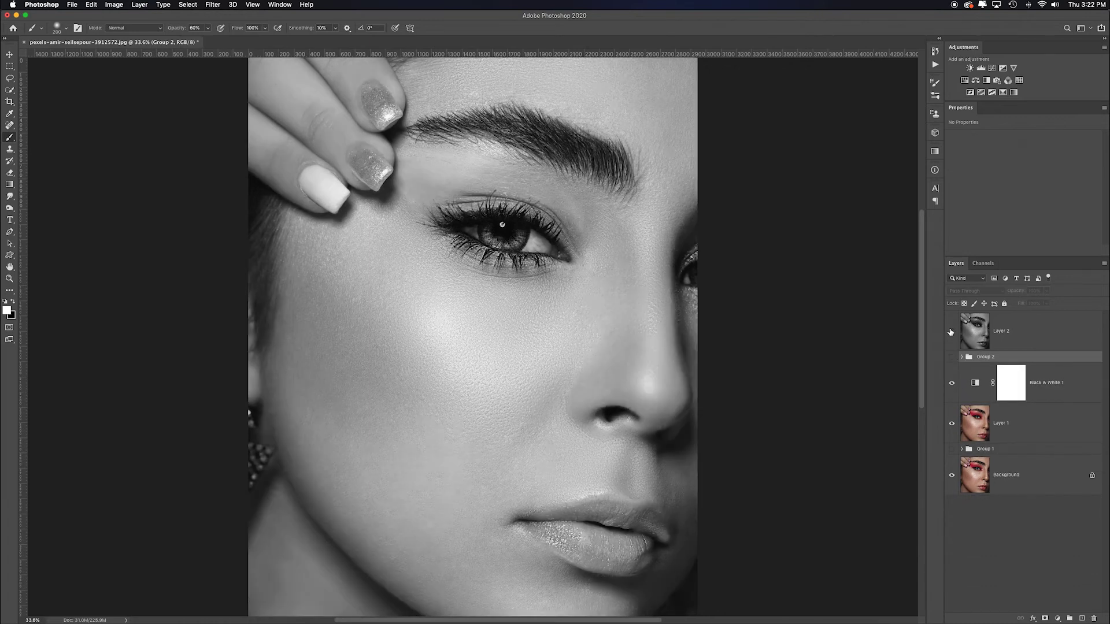
Show Layer 2 and add a layer mask to it, inverted to solid black
{"action": "left_click", "coordinate": [951, 332]}
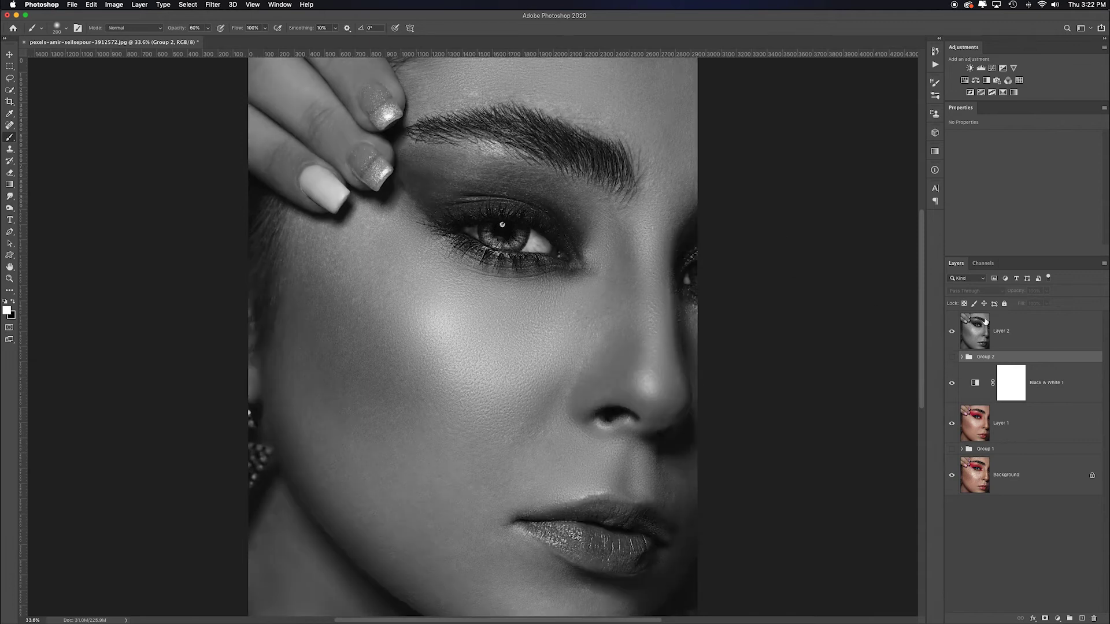
{"action": "left_click", "coordinate": [1027, 332]}
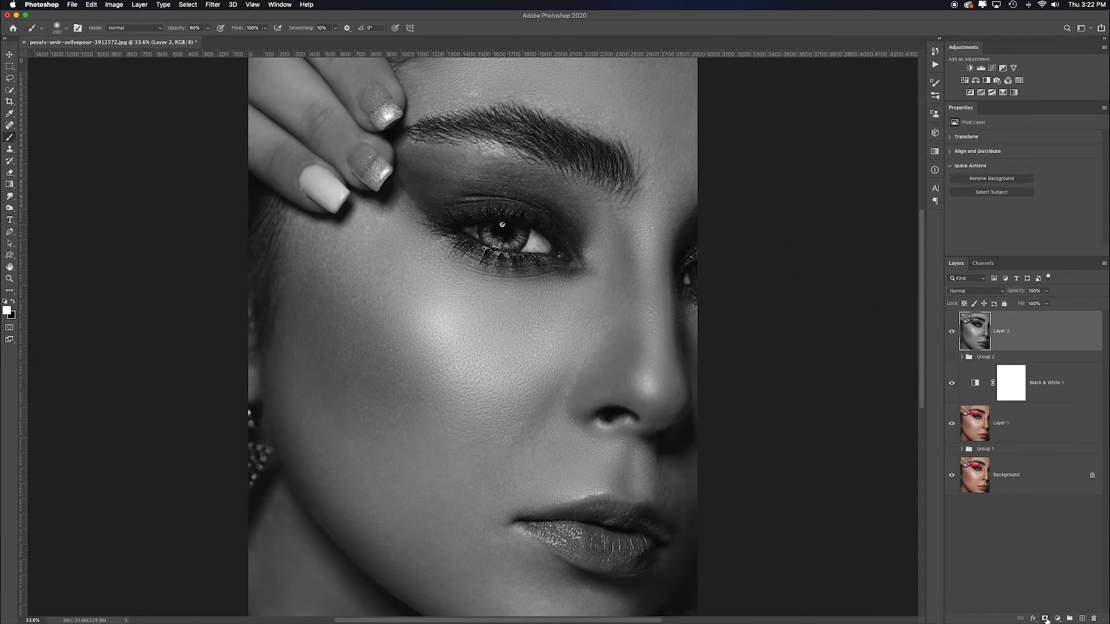
{"action": "left_click", "coordinate": [1045, 619]}
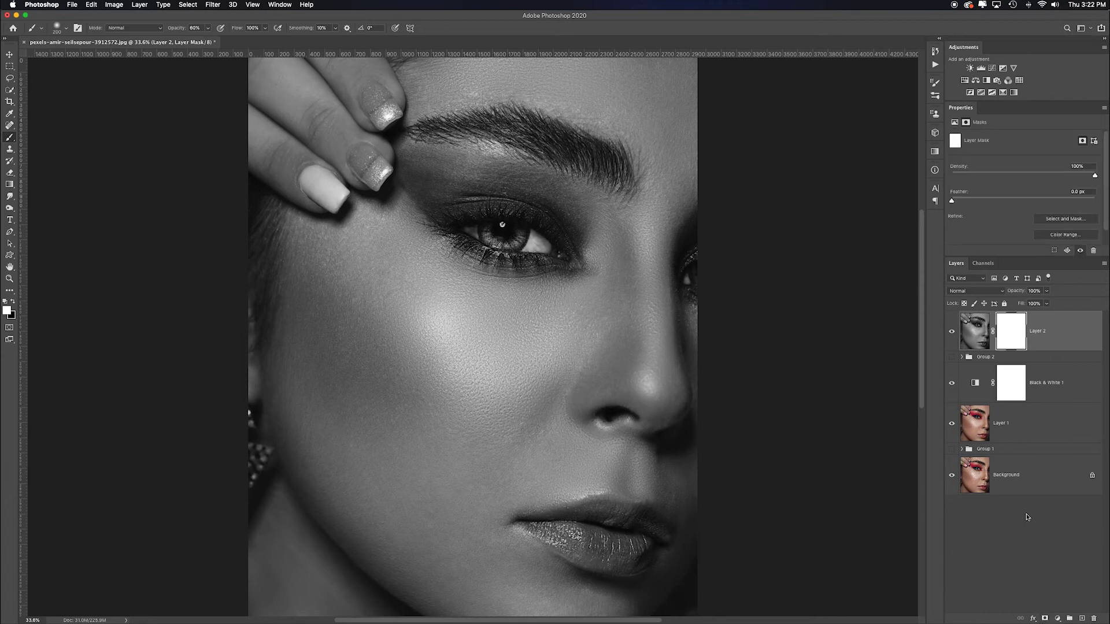
{"action": "left_click", "coordinate": [121, 6]}
{"action": "mouse_move", "coordinate": [151, 29]}
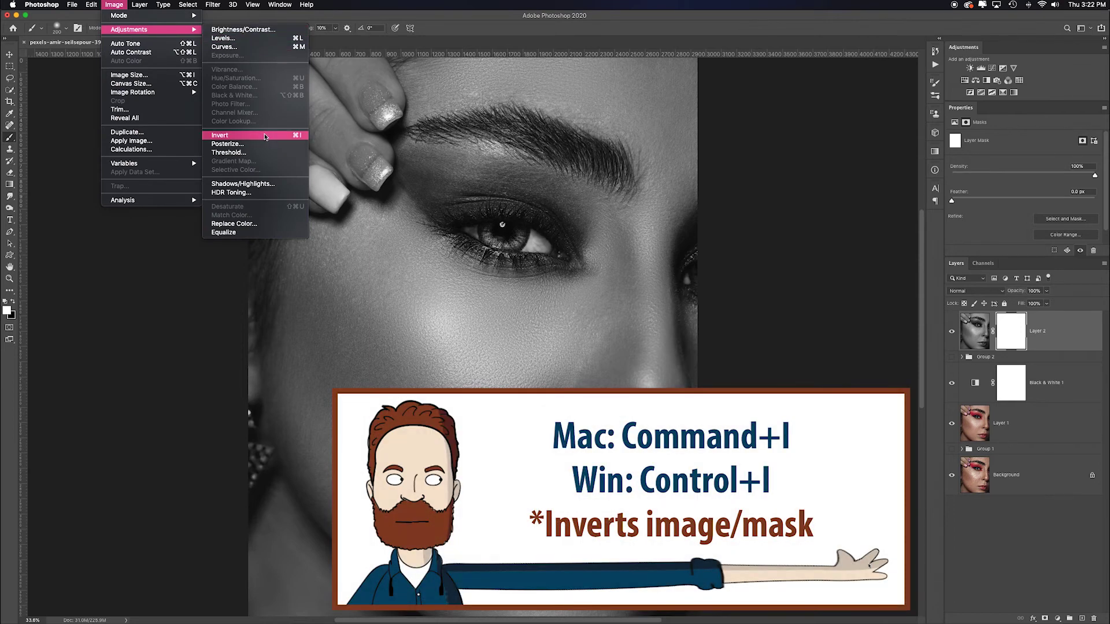
{"action": "left_click", "coordinate": [265, 137]}
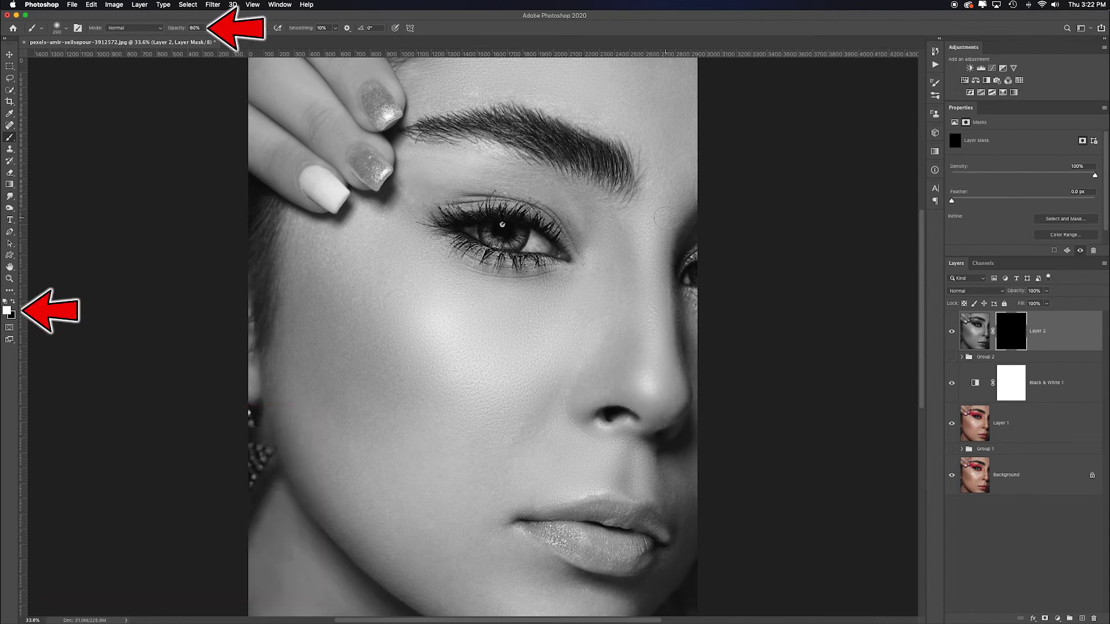
Paint white at 60% brush opacity on Layer 2's mask over the upper eyelid to bring in the darker eyeshadow
{"action": "scroll", "coordinate": [487, 160], "scroll_direction": "down", "scroll_amount": 3}
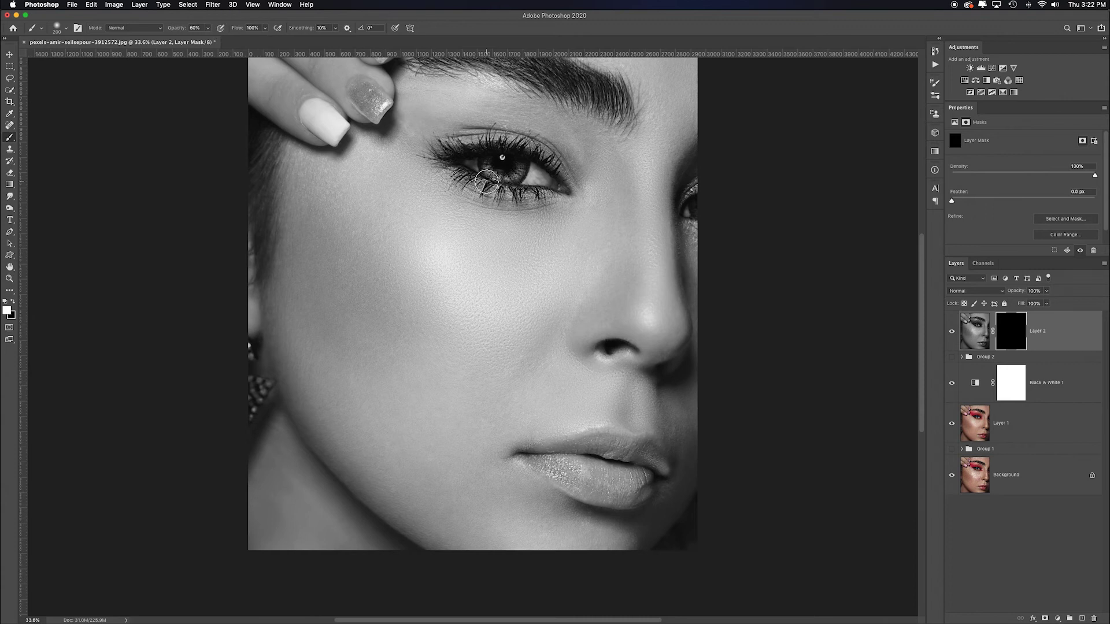
{"action": "key", "text": "super+plus"}
{"action": "key", "text": "super+plus"}
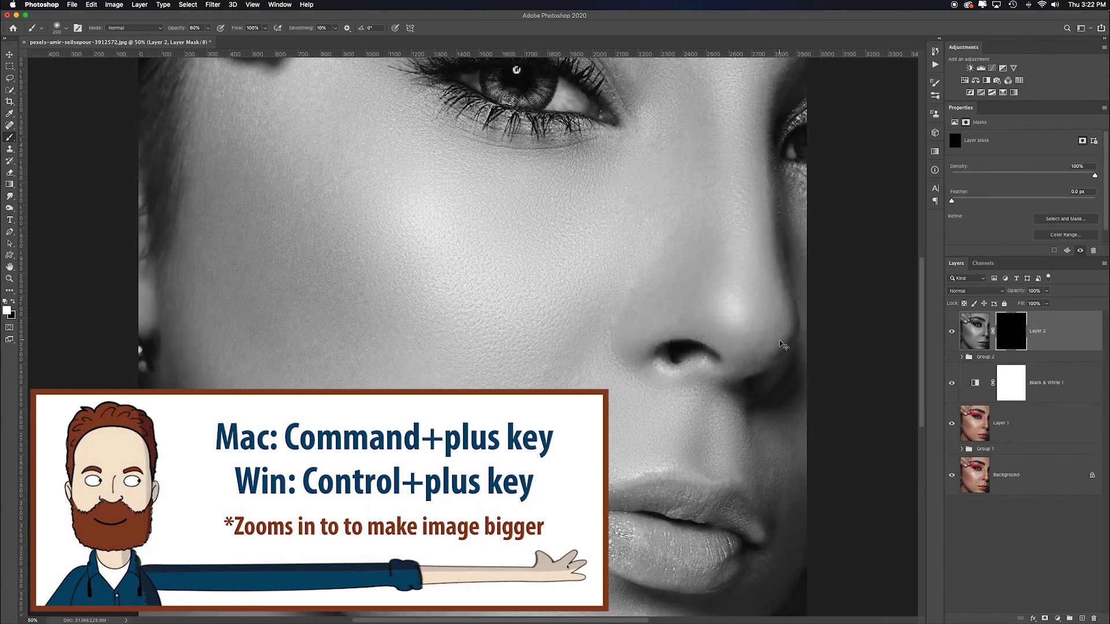
{"action": "key", "text": "space"}
{"action": "mouse_move", "coordinate": [565, 177]}
{"action": "left_mouse_down"}
{"action": "mouse_move", "coordinate": [570, 397]}
{"action": "mouse_move", "coordinate": [606, 460]}
{"action": "mouse_move", "coordinate": [599, 475]}
{"action": "left_mouse_up"}
{"action": "left_click_drag", "start_coordinate": [605, 200], "coordinate": [608, 310]}
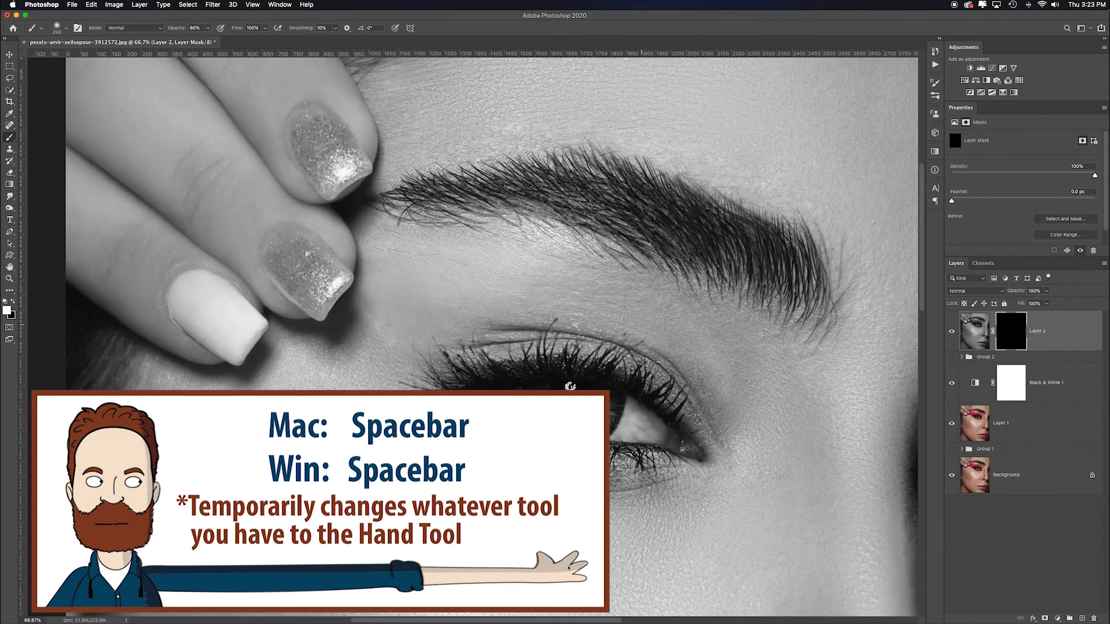
{"action": "key", "text": "bracketright"}
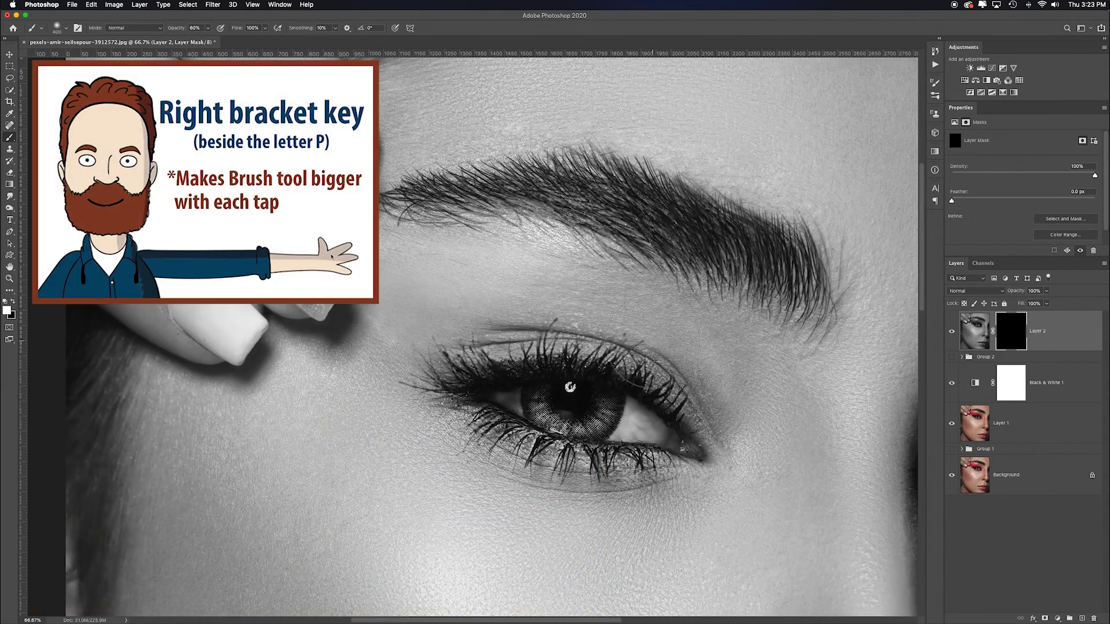
{"action": "left_click_drag", "start_coordinate": [607, 311], "coordinate": [620, 323]}
{"action": "key", "text": "bracketright"}
{"action": "key", "text": "bracketright"}
{"action": "key", "text": "bracketright"}
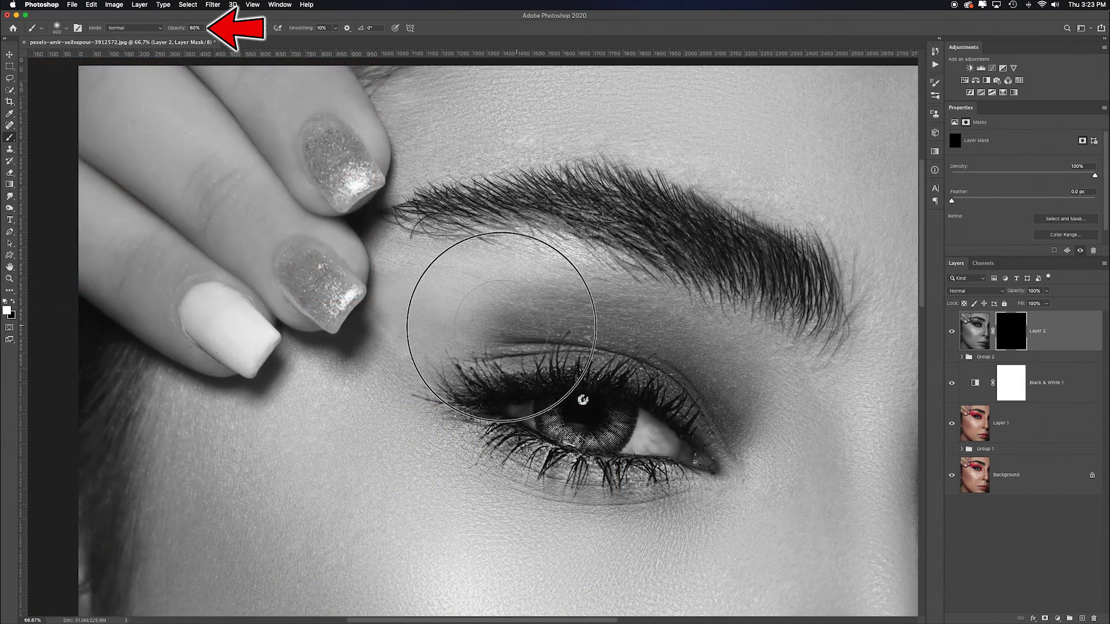
{"action": "mouse_move", "coordinate": [400, 315]}
{"action": "left_mouse_down"}
{"action": "mouse_move", "coordinate": [398, 261]}
{"action": "mouse_move", "coordinate": [615, 296]}
{"action": "mouse_move", "coordinate": [587, 297]}
{"action": "mouse_move", "coordinate": [658, 314]}
{"action": "mouse_move", "coordinate": [570, 306]}
{"action": "mouse_move", "coordinate": [707, 368]}
{"action": "left_mouse_up"}
{"action": "mouse_move", "coordinate": [707, 368]}
{"action": "left_mouse_down"}
{"action": "mouse_move", "coordinate": [751, 407]}
{"action": "mouse_move", "coordinate": [739, 452]}
{"action": "mouse_move", "coordinate": [500, 318]}
{"action": "mouse_move", "coordinate": [576, 337]}
{"action": "mouse_move", "coordinate": [679, 384]}
{"action": "mouse_move", "coordinate": [729, 449]}
{"action": "mouse_move", "coordinate": [670, 377]}
{"action": "mouse_move", "coordinate": [566, 350]}
{"action": "mouse_move", "coordinate": [455, 354]}
{"action": "mouse_move", "coordinate": [493, 368]}
{"action": "mouse_move", "coordinate": [506, 369]}
{"action": "mouse_move", "coordinate": [419, 338]}
{"action": "mouse_move", "coordinate": [381, 289]}
{"action": "mouse_move", "coordinate": [469, 317]}
{"action": "mouse_move", "coordinate": [448, 318]}
{"action": "mouse_move", "coordinate": [480, 308]}
{"action": "mouse_move", "coordinate": [381, 252]}
{"action": "mouse_move", "coordinate": [376, 226]}
{"action": "mouse_move", "coordinate": [504, 241]}
{"action": "mouse_move", "coordinate": [411, 245]}
{"action": "mouse_move", "coordinate": [463, 272]}
{"action": "mouse_move", "coordinate": [476, 237]}
{"action": "mouse_move", "coordinate": [790, 383]}
{"action": "mouse_move", "coordinate": [776, 415]}
{"action": "left_mouse_up"}
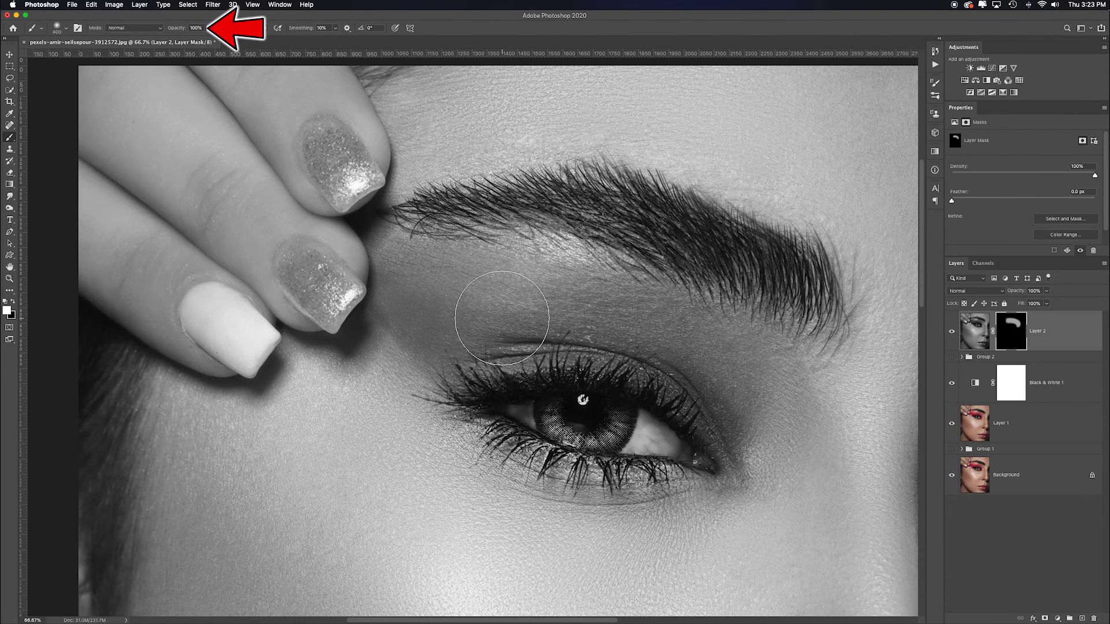
Raise the brush opacity to 100% and paint the mask over the whole eyeshadow, inner eye corner and side of the nose bridge
{"action": "key", "text": "bracketleft"}
{"action": "key", "text": "bracketleft"}
{"action": "key", "text": "bracketleft"}
{"action": "key", "text": "bracketright"}
{"action": "key", "text": "bracketright"}
{"action": "key", "text": "bracketright"}
{"action": "key", "text": "bracketright"}
{"action": "key", "text": "bracketright"}
{"action": "key", "text": "bracketright"}
{"action": "key", "text": "bracketright"}
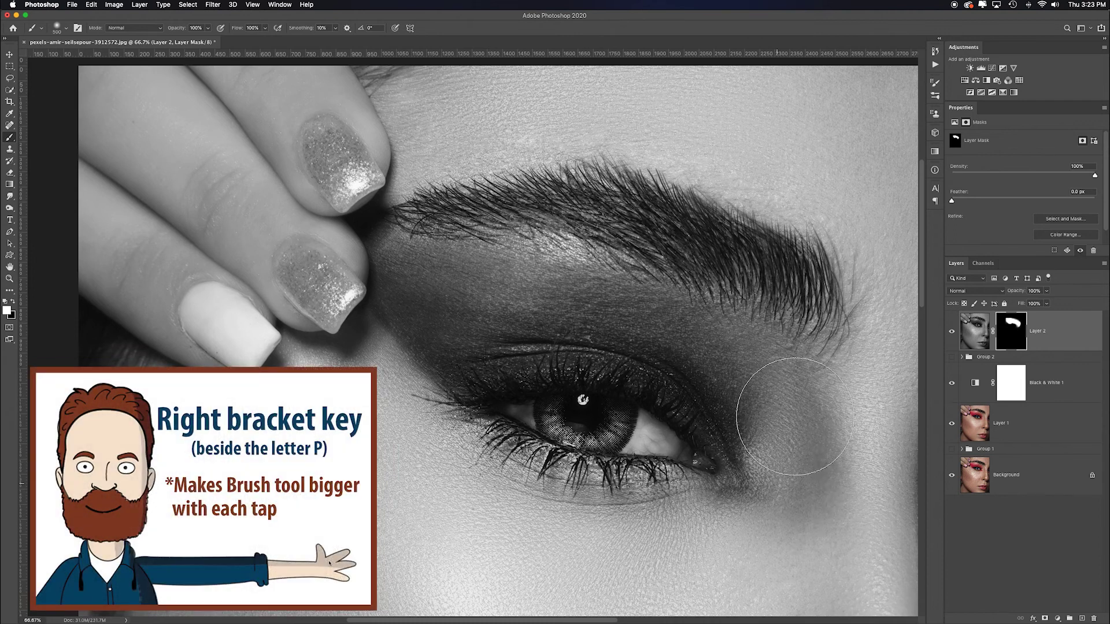
{"action": "key", "text": "bracketleft"}
{"action": "key", "text": "bracketleft"}
{"action": "key", "text": "bracketleft"}
{"action": "key", "text": "bracketleft"}
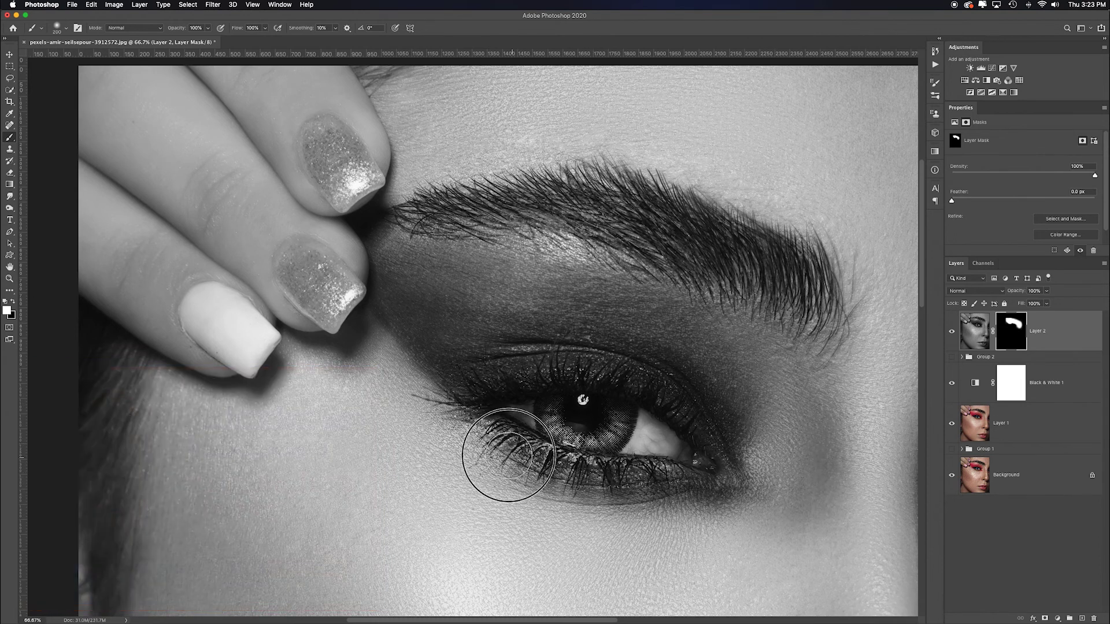
Paint the mask white along the lower lash line and over the lips to reveal their darker tones
{"action": "left_click_drag", "start_coordinate": [723, 456], "coordinate": [389, 47]}
{"action": "left_click_drag", "start_coordinate": [526, 300], "coordinate": [616, 49]}
{"action": "mouse_move", "coordinate": [402, 334]}
{"action": "left_mouse_down"}
{"action": "mouse_move", "coordinate": [570, 419]}
{"action": "mouse_move", "coordinate": [444, 368]}
{"action": "mouse_move", "coordinate": [527, 395]}
{"action": "mouse_move", "coordinate": [597, 395]}
{"action": "mouse_move", "coordinate": [569, 411]}
{"action": "mouse_move", "coordinate": [625, 383]}
{"action": "mouse_move", "coordinate": [421, 331]}
{"action": "mouse_move", "coordinate": [566, 295]}
{"action": "mouse_move", "coordinate": [582, 315]}
{"action": "mouse_move", "coordinate": [625, 331]}
{"action": "mouse_move", "coordinate": [505, 318]}
{"action": "mouse_move", "coordinate": [595, 323]}
{"action": "mouse_move", "coordinate": [649, 357]}
{"action": "mouse_move", "coordinate": [629, 351]}
{"action": "mouse_move", "coordinate": [645, 341]}
{"action": "mouse_move", "coordinate": [626, 310]}
{"action": "mouse_move", "coordinate": [576, 329]}
{"action": "mouse_move", "coordinate": [417, 328]}
{"action": "mouse_move", "coordinate": [545, 404]}
{"action": "mouse_move", "coordinate": [569, 403]}
{"action": "mouse_move", "coordinate": [485, 384]}
{"action": "mouse_move", "coordinate": [496, 401]}
{"action": "mouse_move", "coordinate": [625, 417]}
{"action": "left_mouse_up"}
{"action": "key", "text": "super+0"}
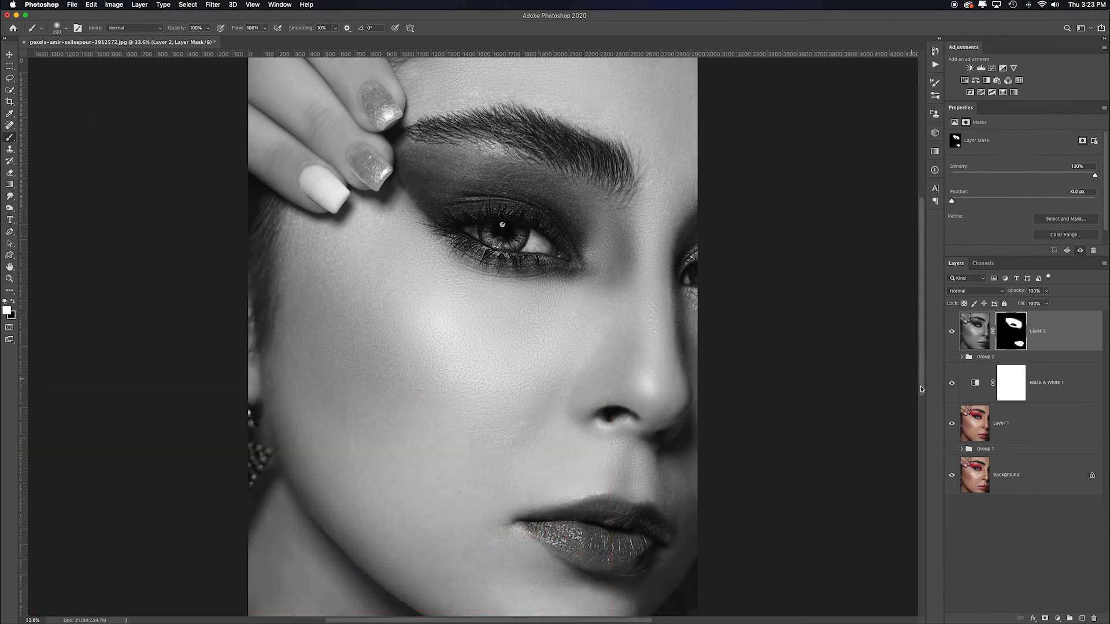
Set Layer 2's mask feather to 1.0 px and density to about 75%, and lower the layer opacity to 88%
{"action": "left_click_drag", "start_coordinate": [951, 202], "coordinate": [960, 202]}
{"action": "left_click_drag", "start_coordinate": [1093, 173], "coordinate": [1059, 177]}
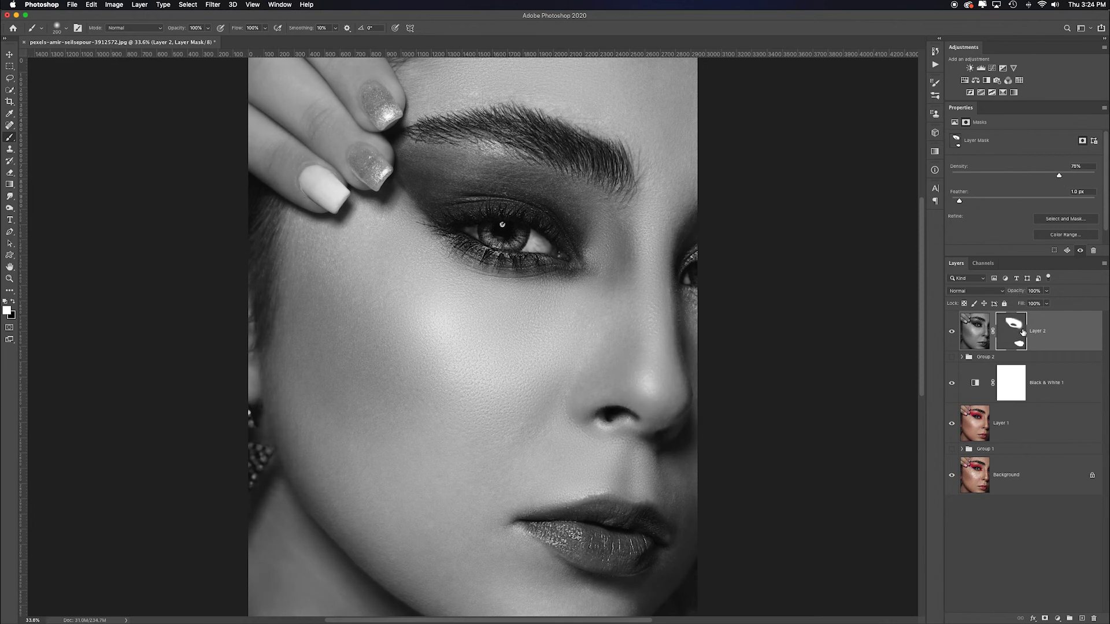
{"action": "mouse_move", "coordinate": [1020, 295]}
{"action": "left_mouse_down"}
{"action": "mouse_move", "coordinate": [1006, 295]}
{"action": "mouse_move", "coordinate": [1016, 295]}
{"action": "left_mouse_up"}
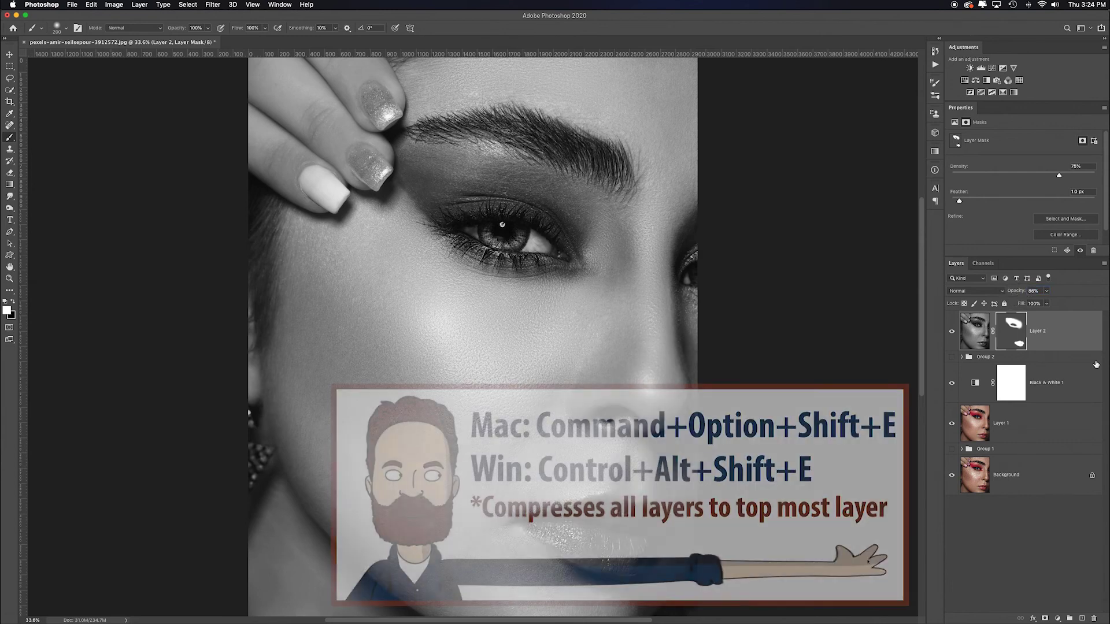
Stamp the visible result onto a new top layer, group Layer 2 through Black & White 1, and hide both the group and stamp
{"action": "key", "text": "super+alt+shift+e"}
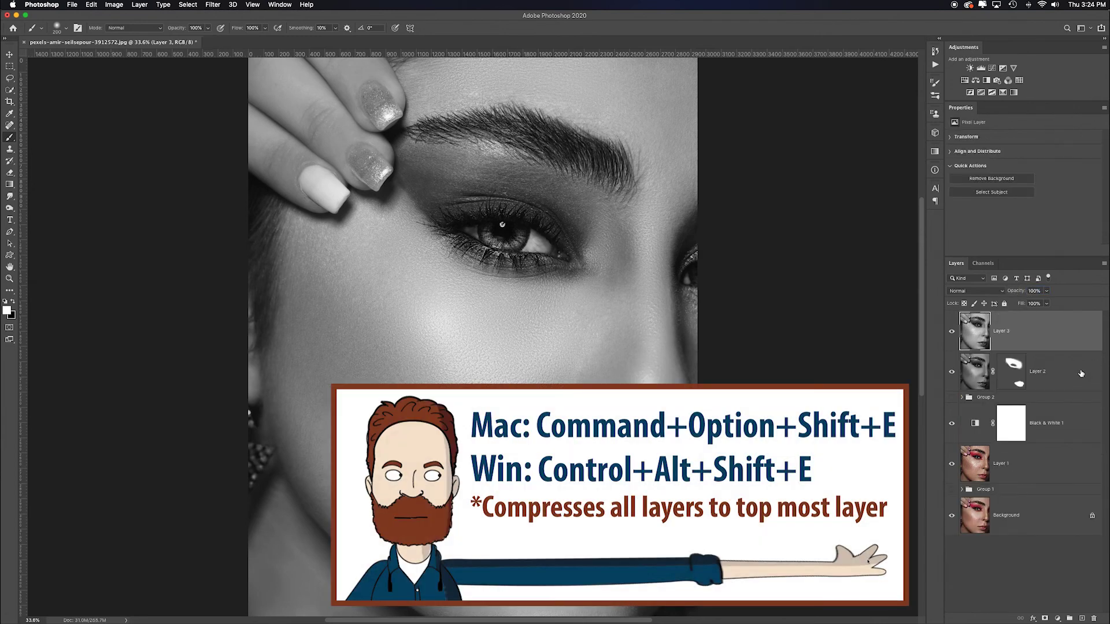
{"action": "left_click", "coordinate": [1074, 370]}
{"action": "left_click", "coordinate": [1081, 428], "text": "shift"}
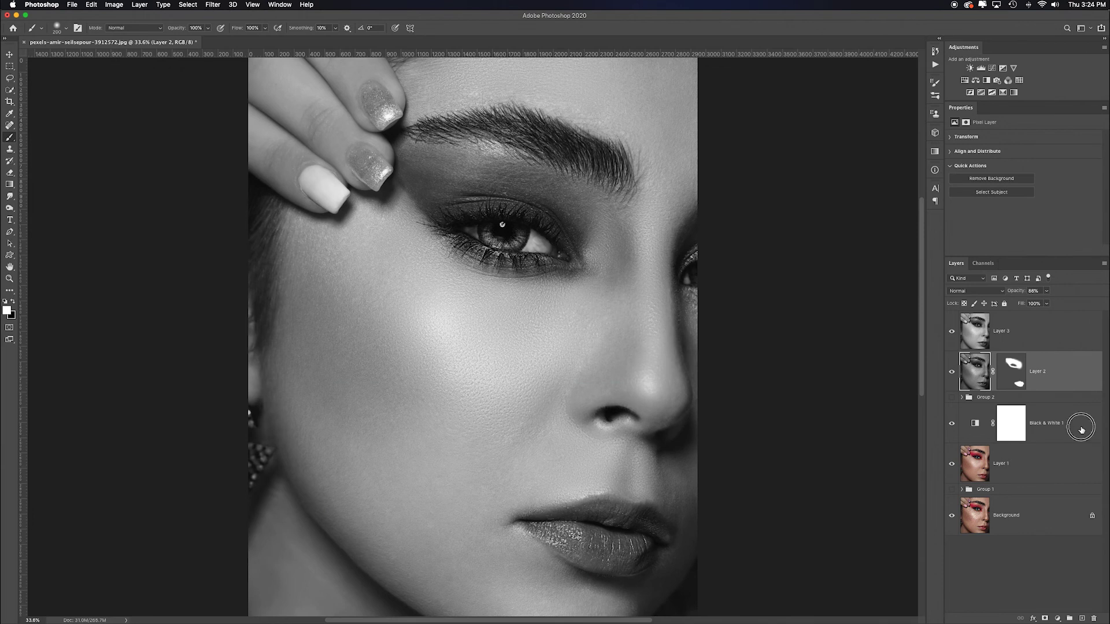
{"action": "key", "text": "super+g"}
{"action": "left_click", "coordinate": [952, 358]}
{"action": "left_click", "coordinate": [951, 332]}
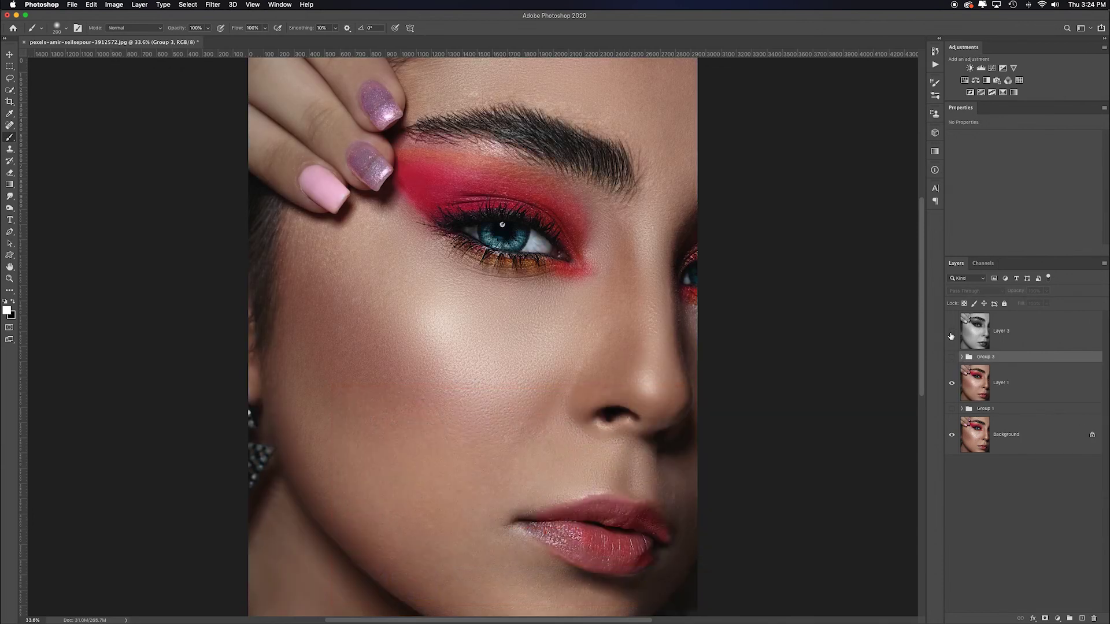
Desaturate Layer 1
{"action": "left_click", "coordinate": [1035, 385]}
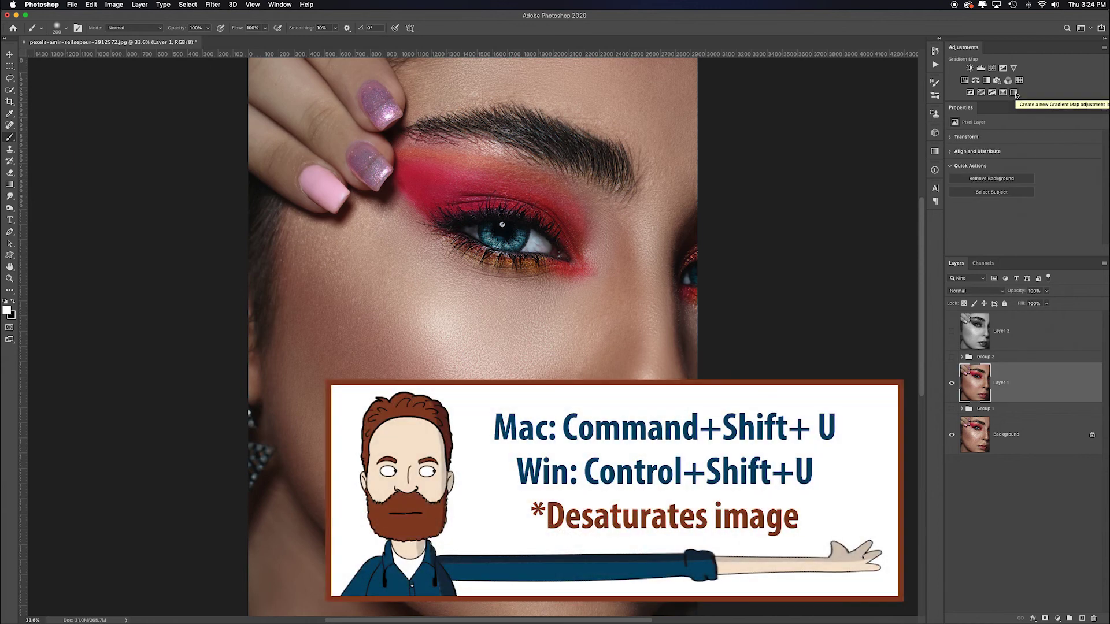
{"action": "key", "text": "super+shift+u"}
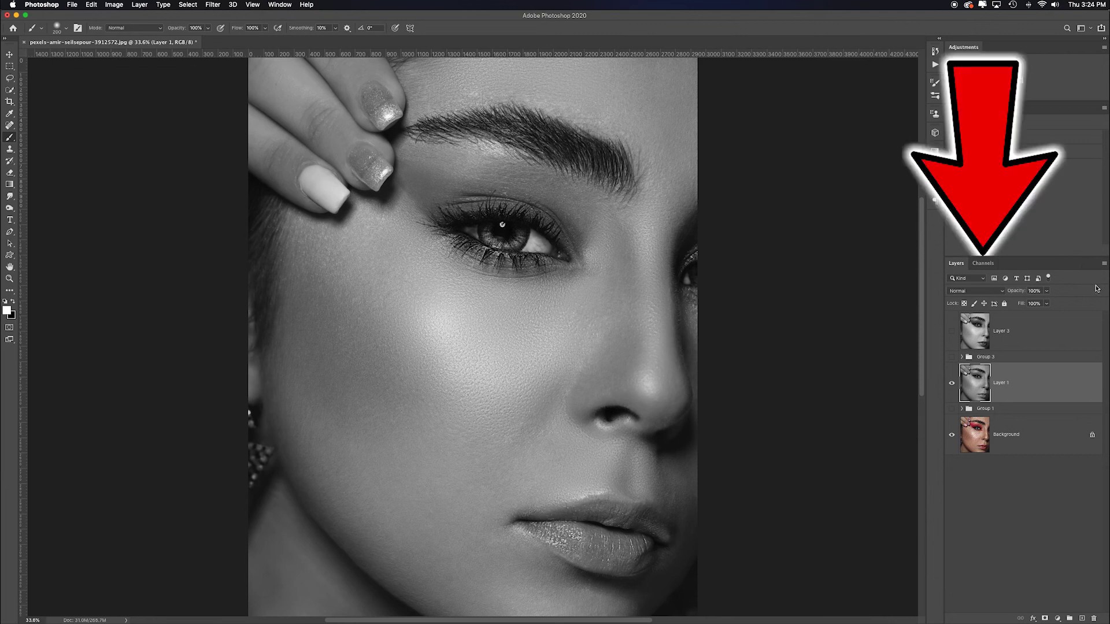
Examine the desaturated portrait's Red, Green and Blue channels individually, and compare the desaturated version with Layer 3
{"action": "left_click", "coordinate": [984, 264]}
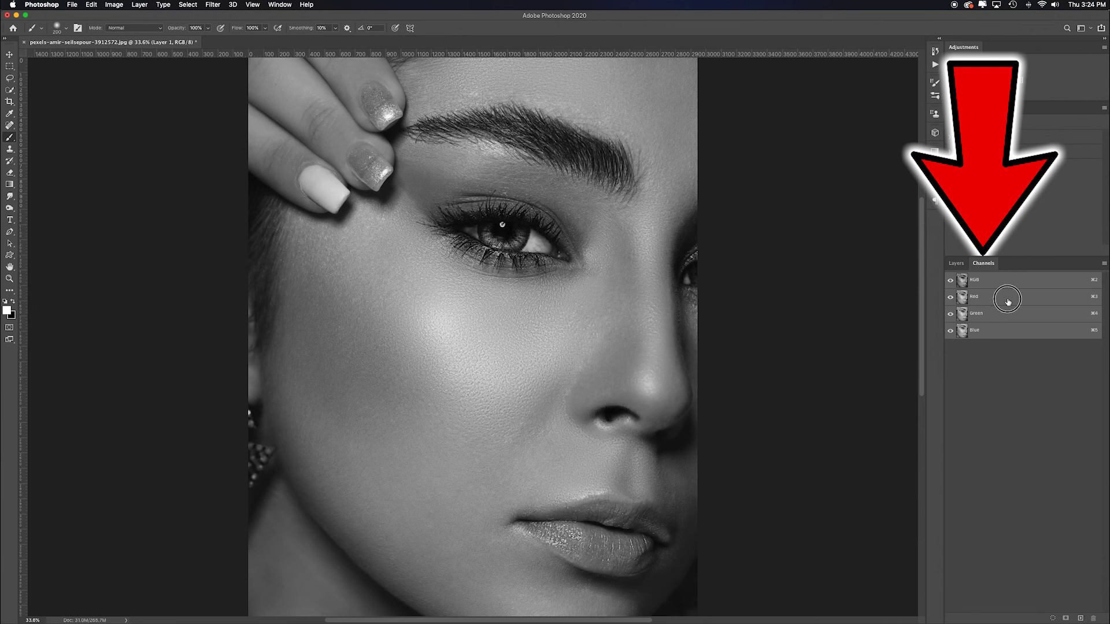
{"action": "left_click", "coordinate": [1007, 297]}
{"action": "left_click", "coordinate": [1013, 314]}
{"action": "left_click", "coordinate": [1013, 329]}
{"action": "left_click", "coordinate": [1012, 314]}
{"action": "left_click", "coordinate": [1009, 298]}
{"action": "left_click", "coordinate": [951, 281]}
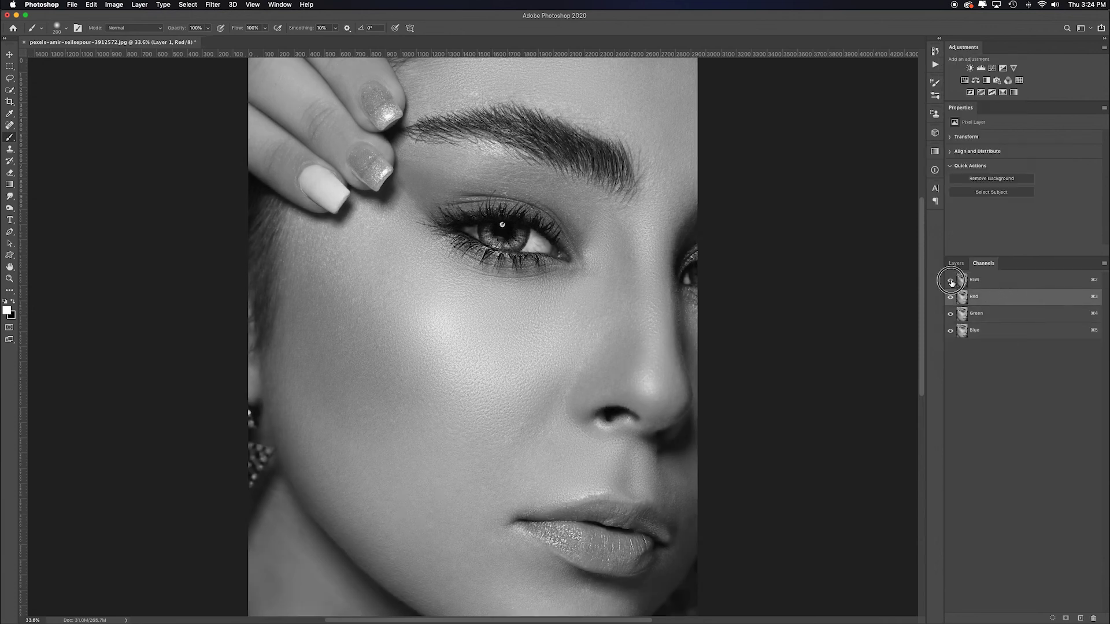
{"action": "left_click", "coordinate": [956, 264]}
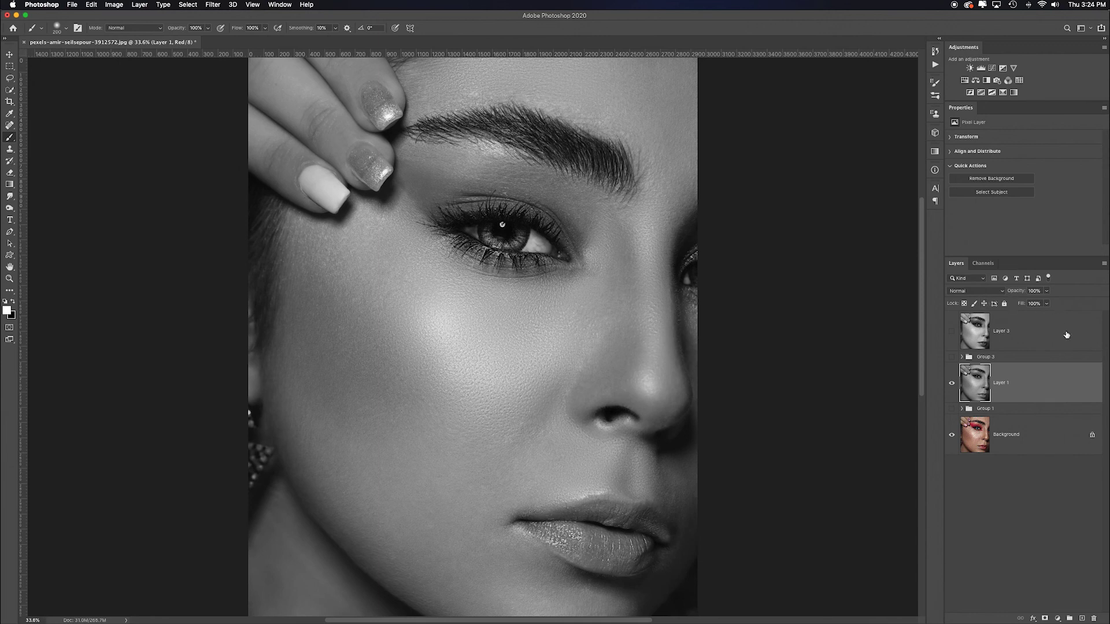
{"action": "left_click", "coordinate": [952, 331]}
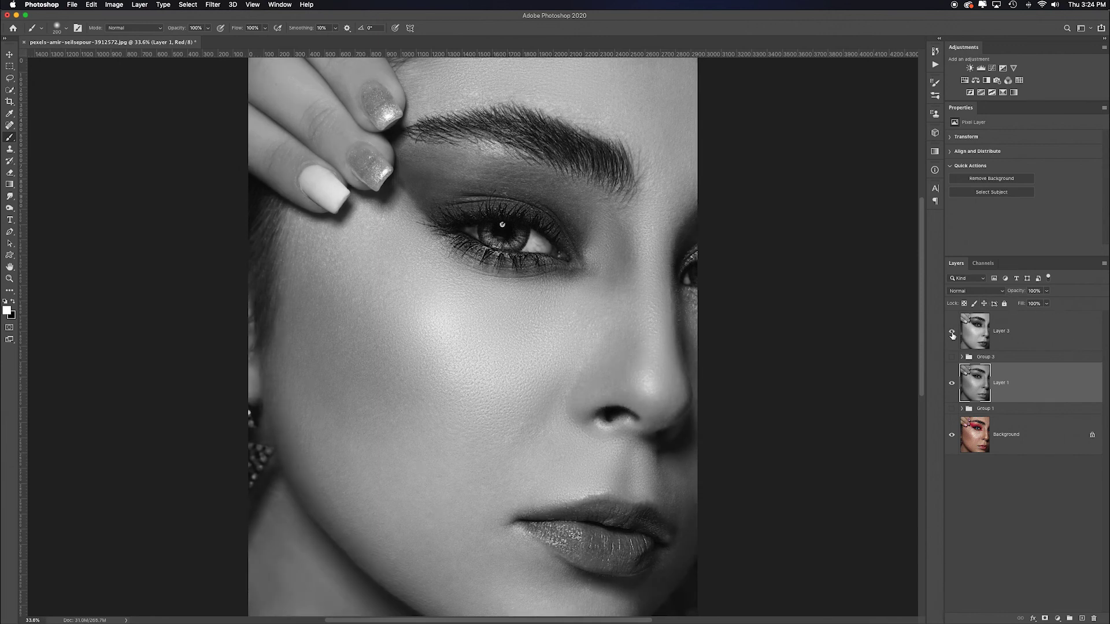